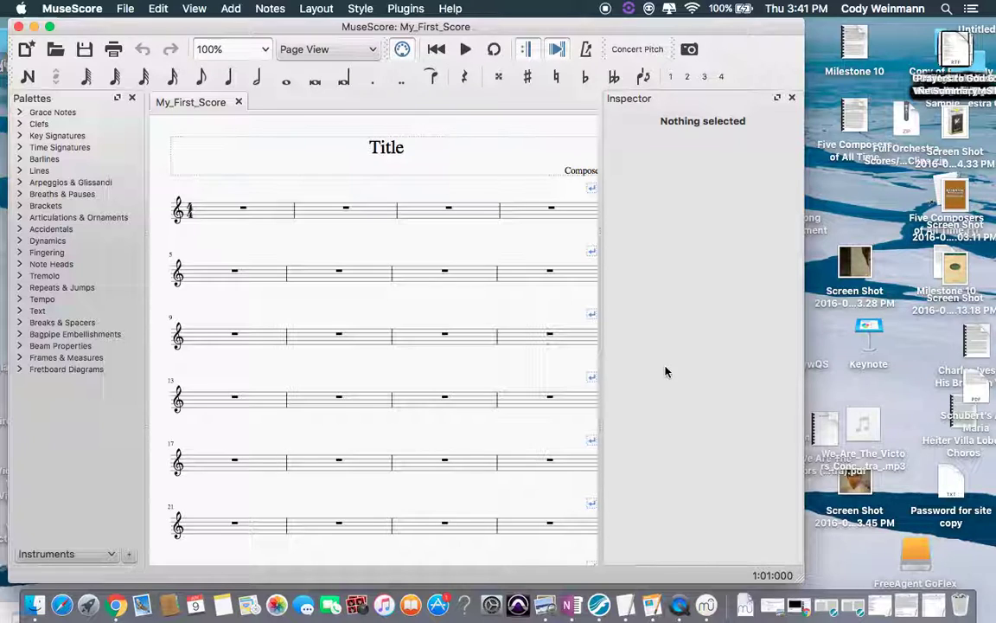
# - Start a new score titled "Orchestra Template" and enter the composer's full name
pyautogui.click(27, 50)
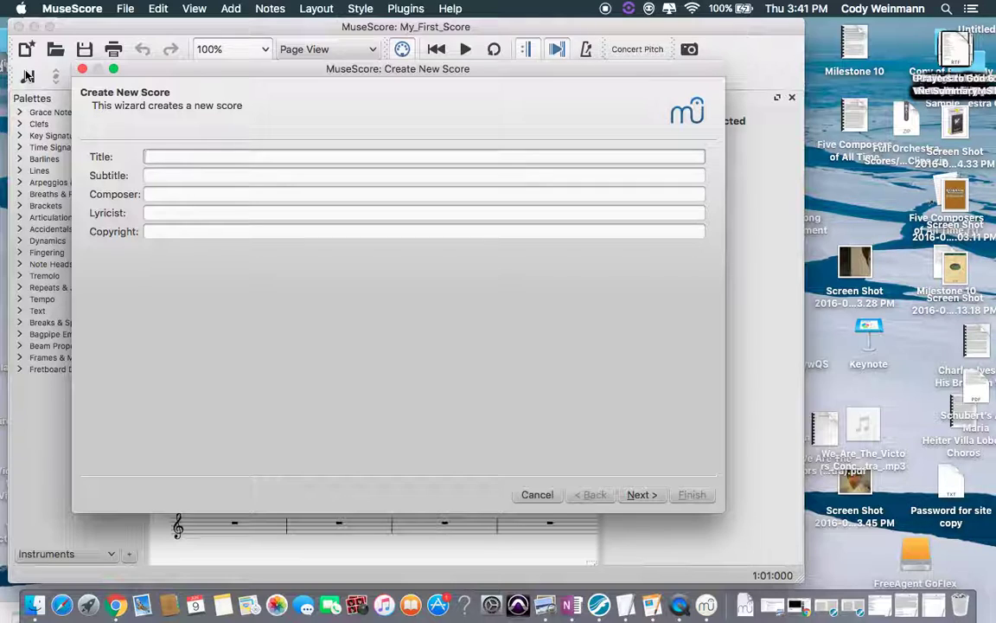
pyautogui.write('Orchestra Temp')
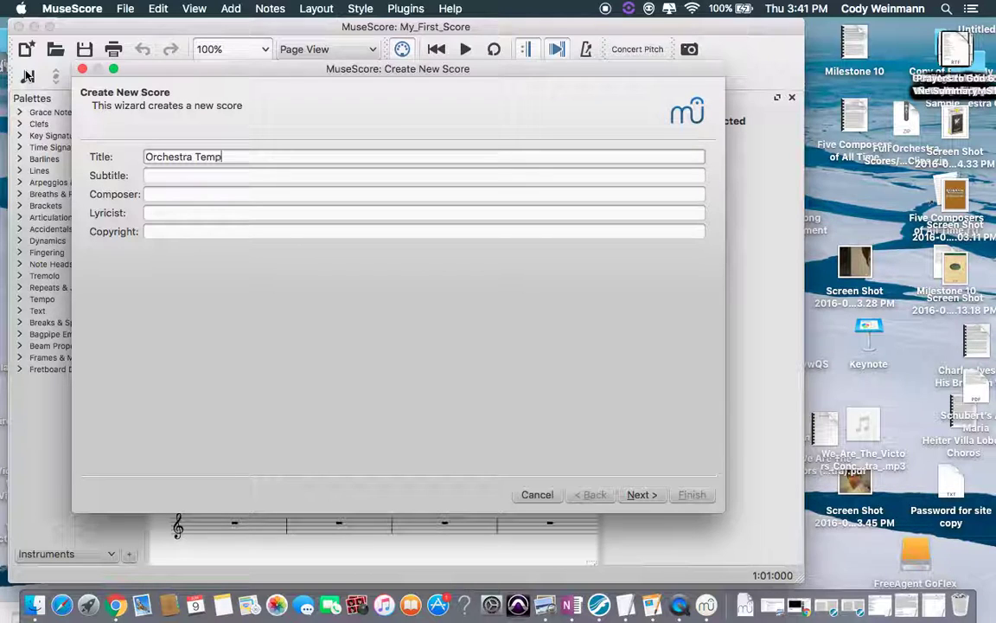
pyautogui.write('lateCody Wei')
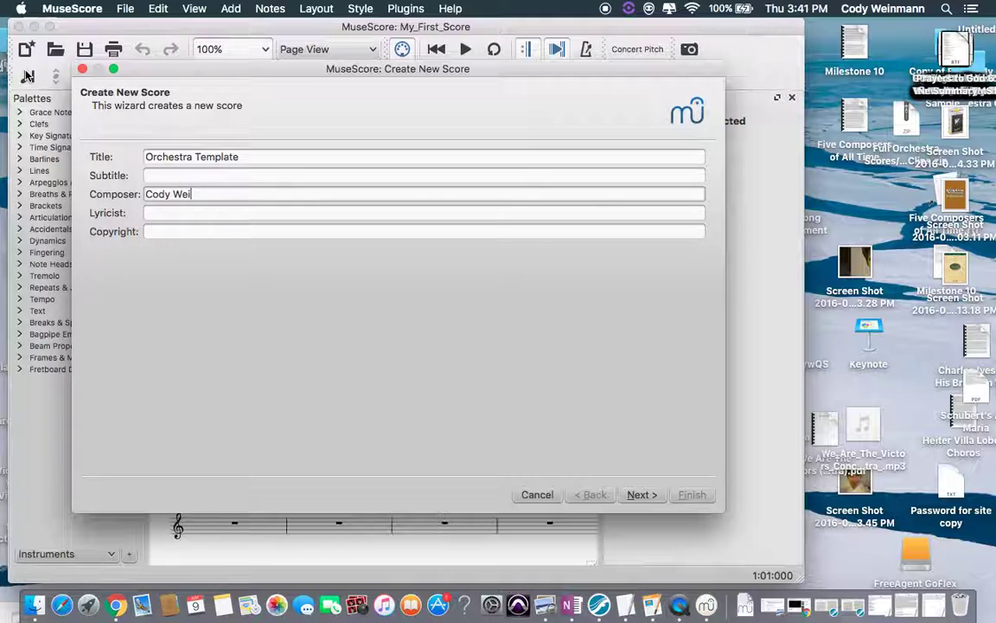
pyautogui.write('nmann')
# - Set the copyright to 2016 followed by the composer's full name, and continue to the template selection
pyautogui.press('Tab')
pyautogui.press('Tab')
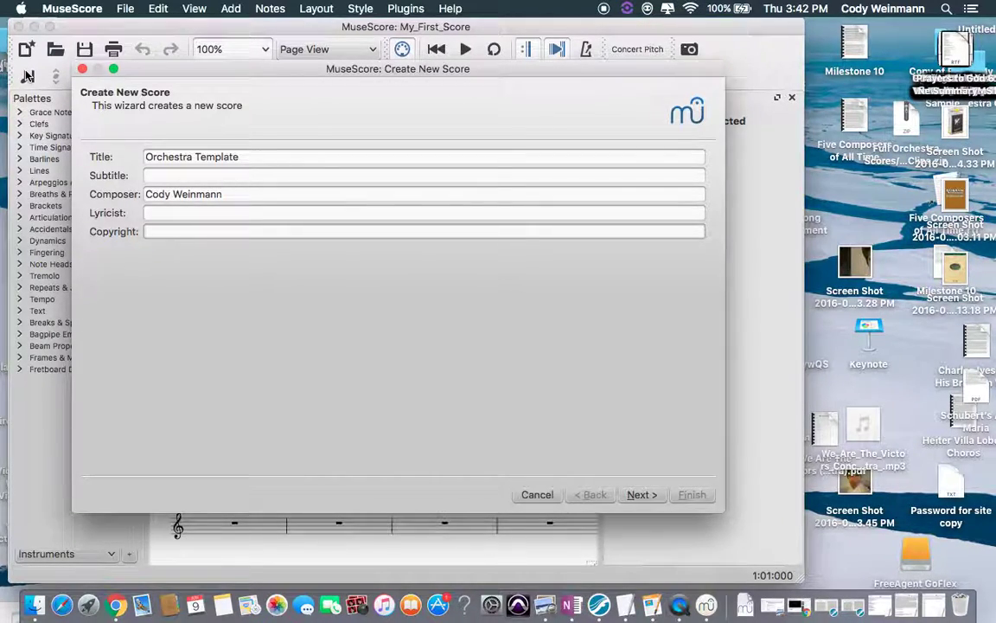
pyautogui.write('C')
pyautogui.press('BackSpace')
pyautogui.write('2016. Cody Weinmann')
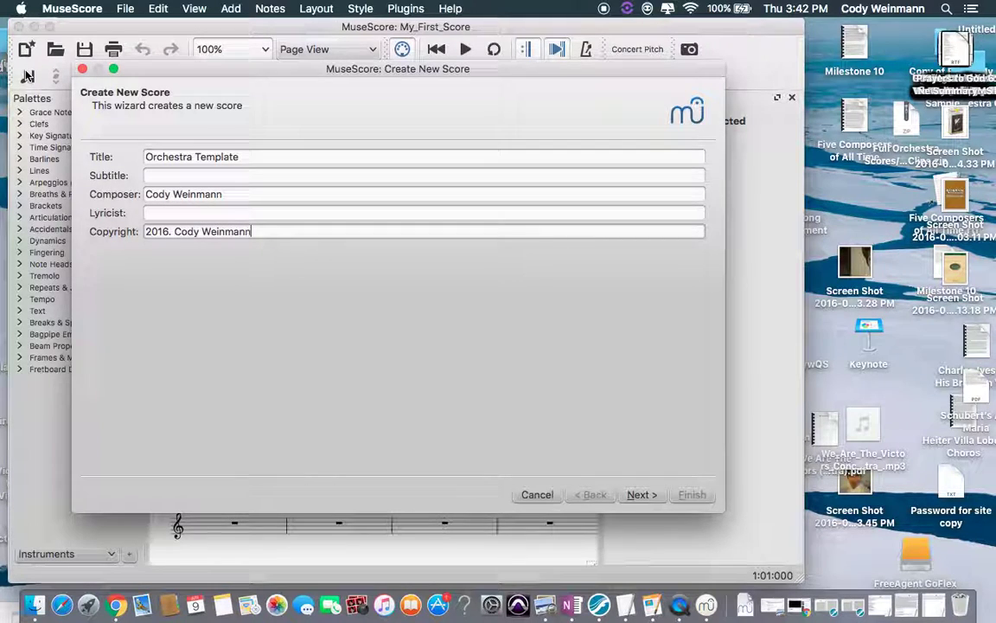
pyautogui.click(641, 495)
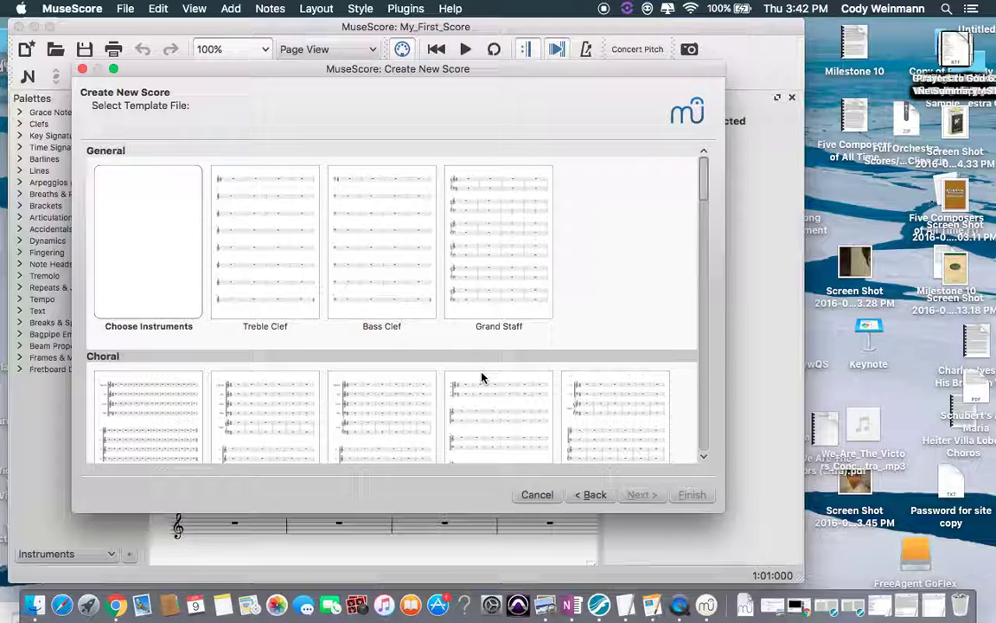
# - Pick the blank Choose Instruments template for the new score
pyautogui.scroll(-5, 481, 377)
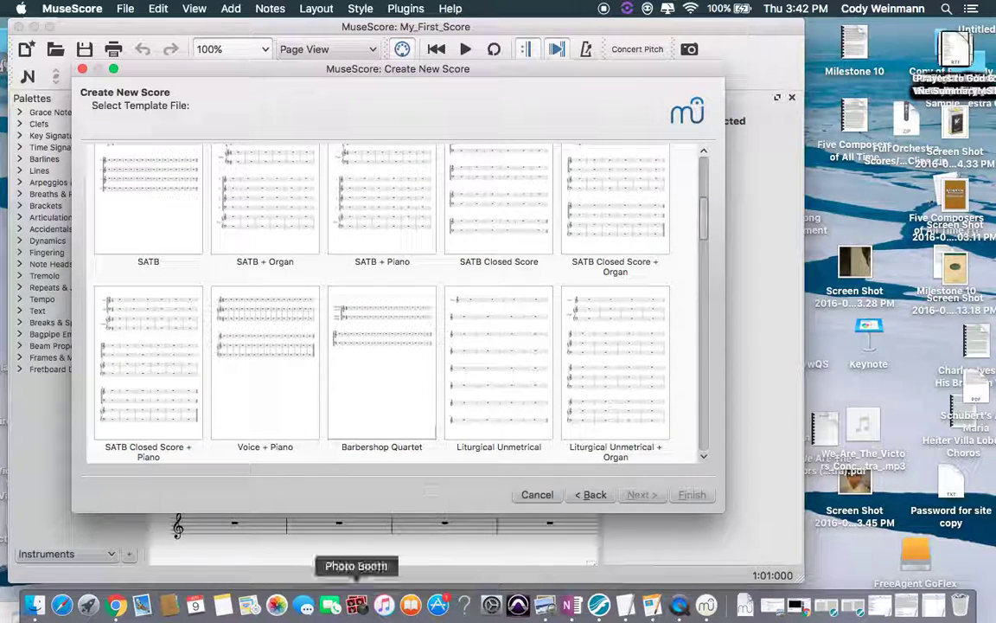
pyautogui.scroll(6, 394, 418)
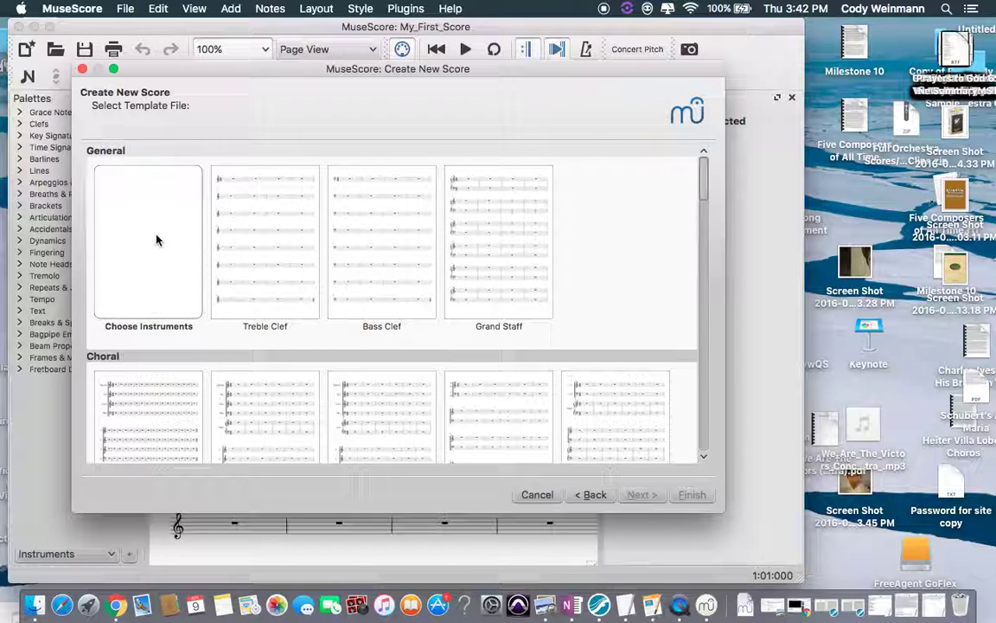
pyautogui.doubleClick(156, 240)
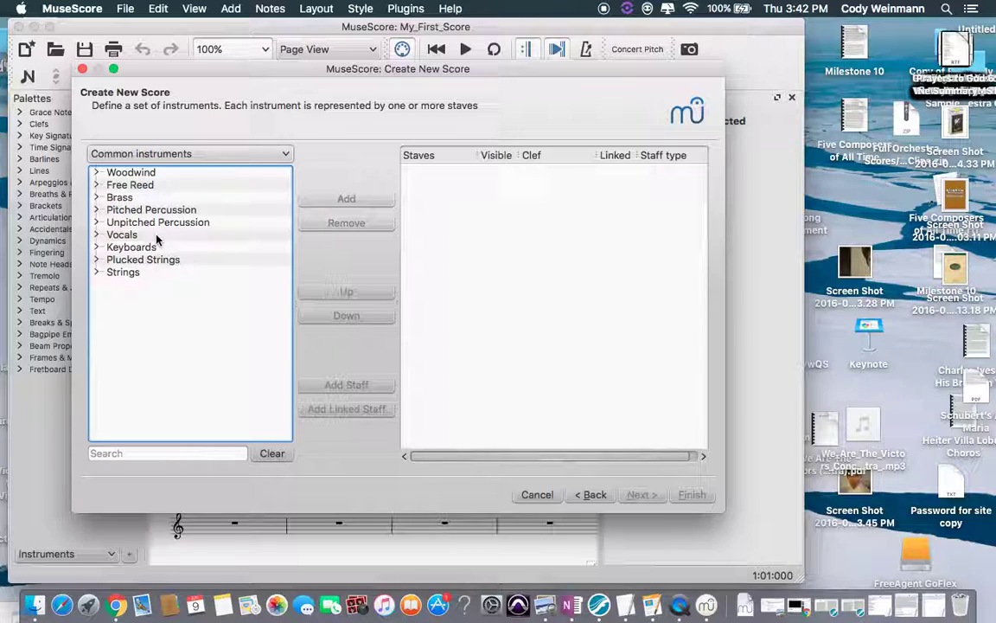
# - Add a Piccolo and a Flute from the Woodwind group to the score's instruments
pyautogui.doubleClick(149, 176)
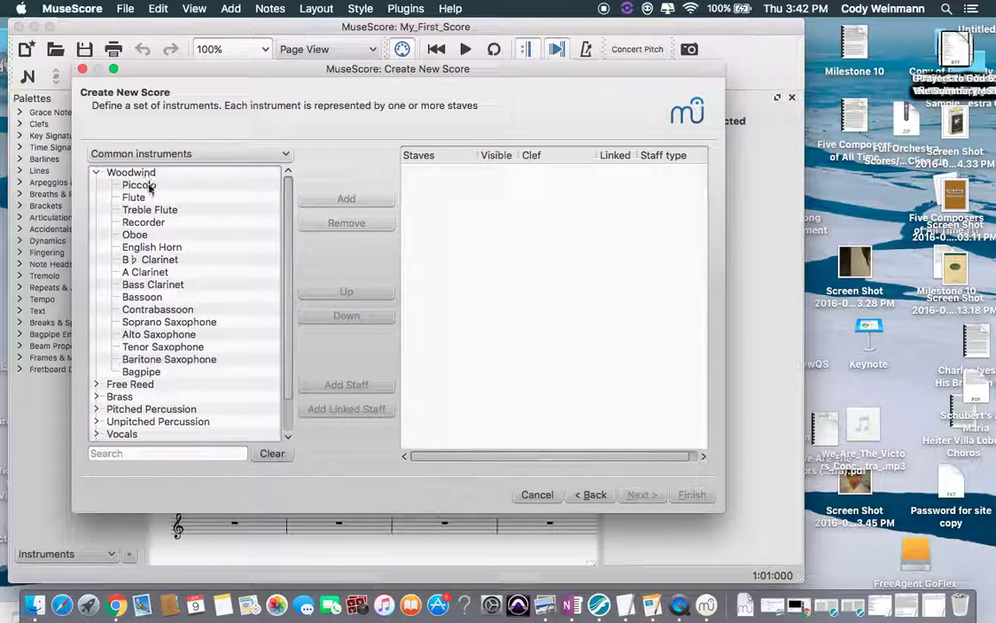
pyautogui.doubleClick(136, 184)
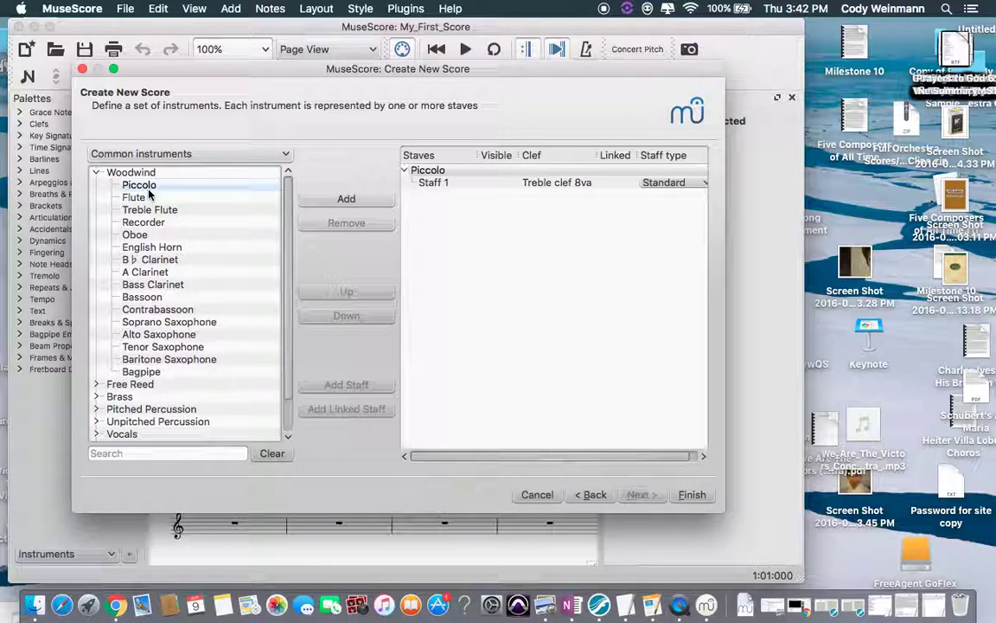
pyautogui.click(134, 197)
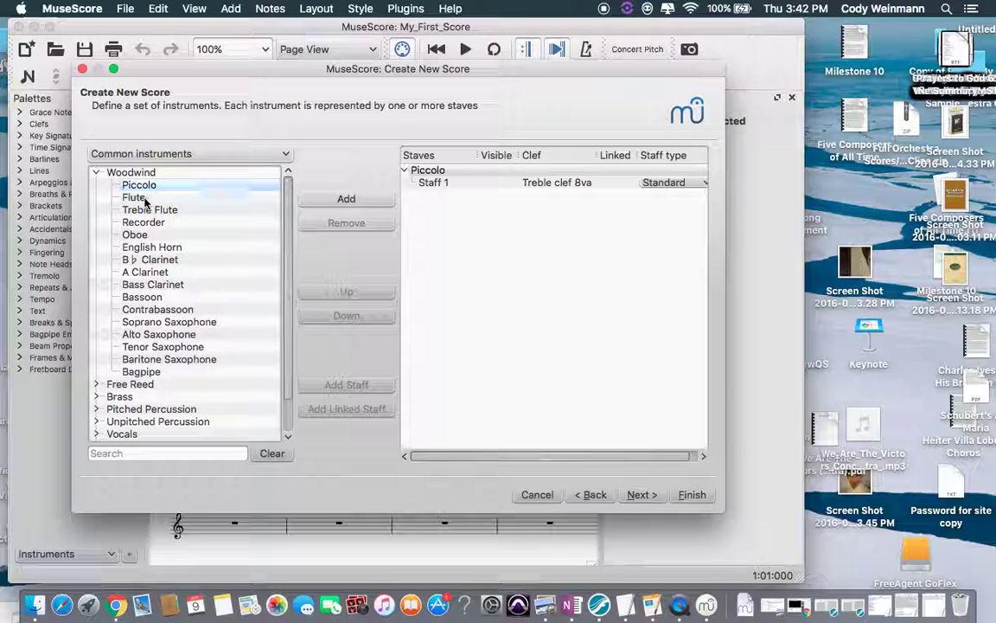
pyautogui.doubleClick(135, 198)
pyautogui.click(500, 240)
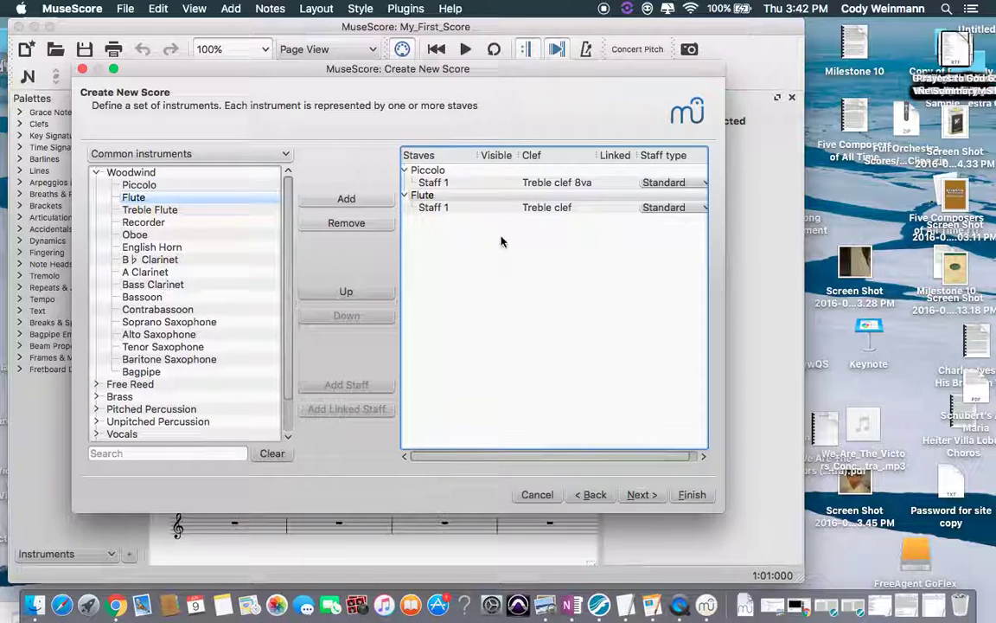
# - Add a linked staff to the Flute based on its Staff 1
pyautogui.click(442, 211)
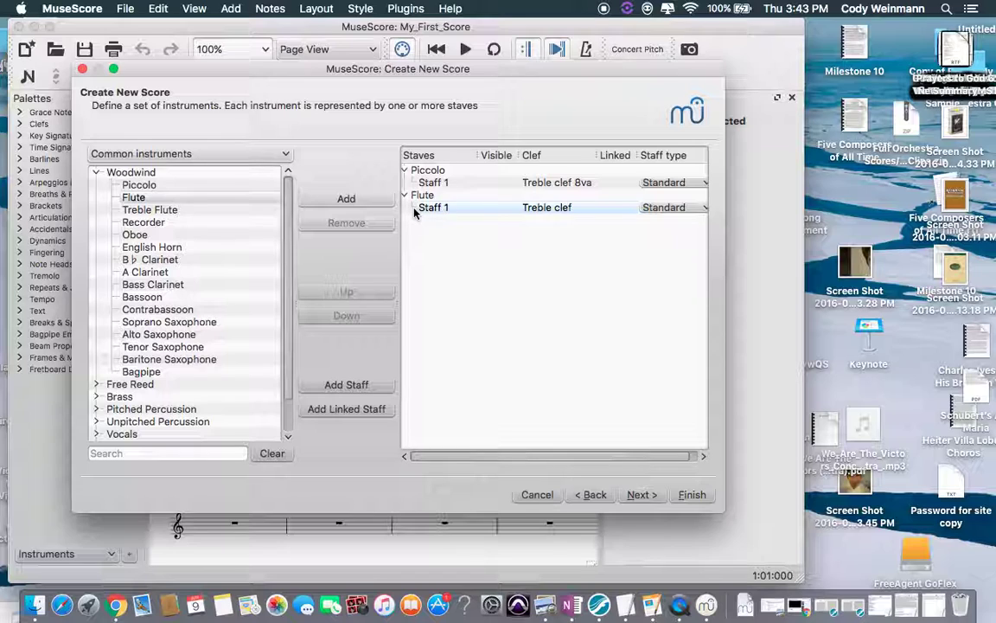
pyautogui.click(406, 197)
pyautogui.click(407, 196)
pyautogui.click(407, 196)
pyautogui.click(406, 197)
pyautogui.click(421, 195)
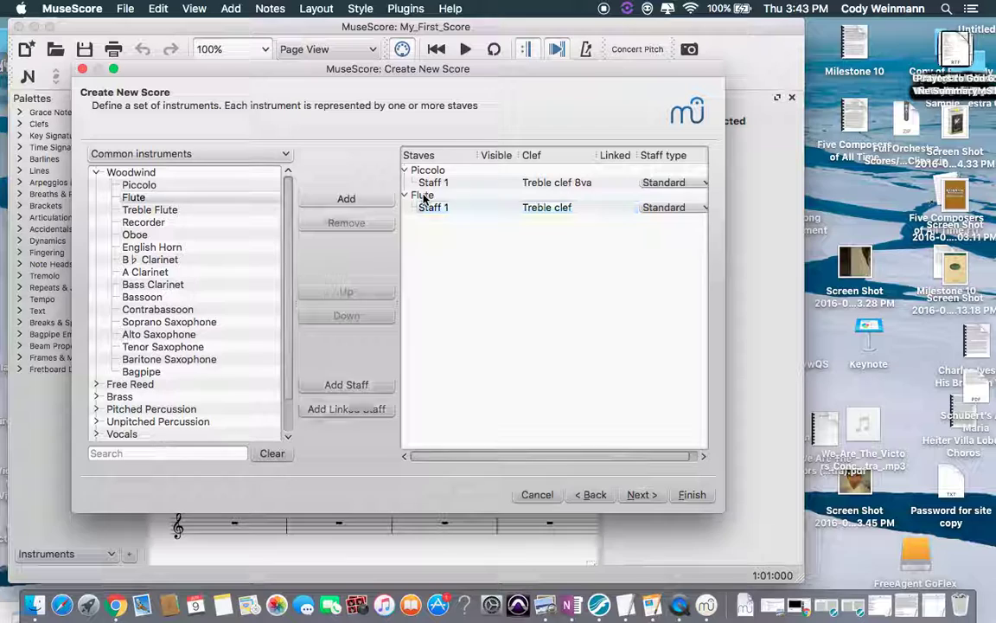
pyautogui.click(430, 211)
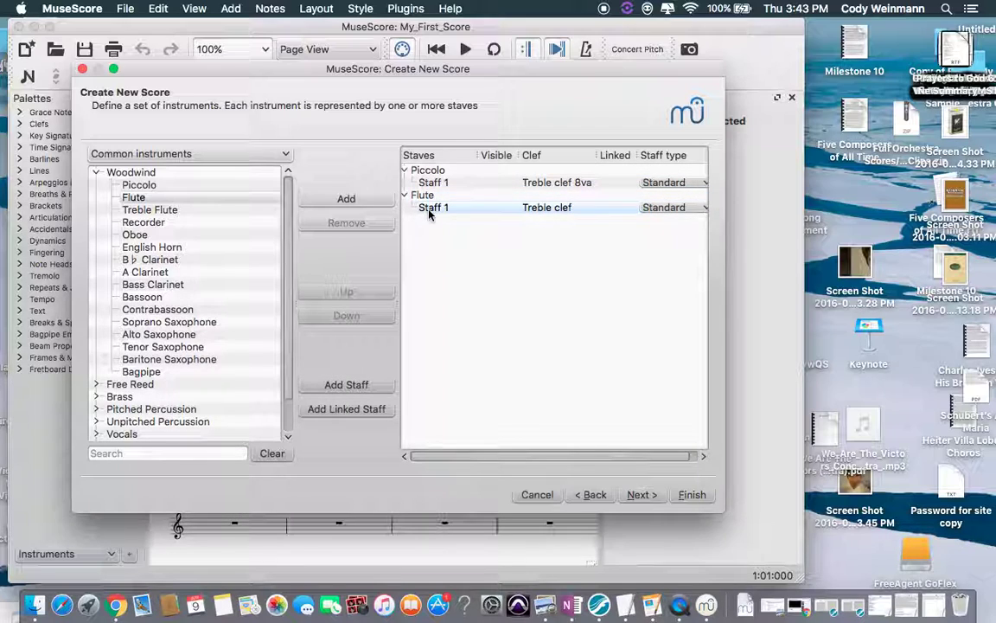
pyautogui.click(352, 415)
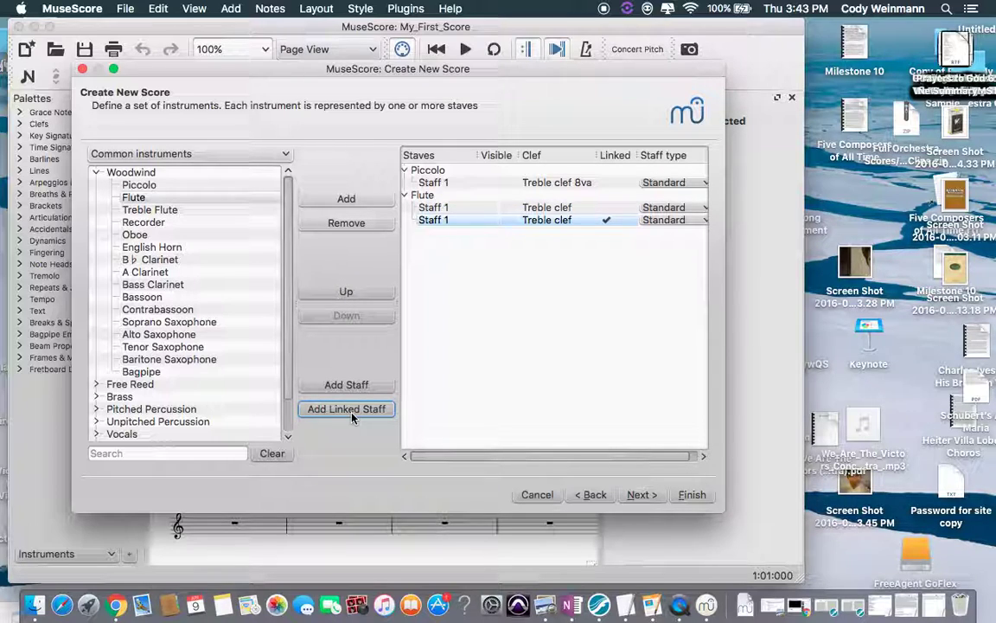
# - Add an Oboe to the score and give it a linked staff
pyautogui.scroll(1, 206, 244)
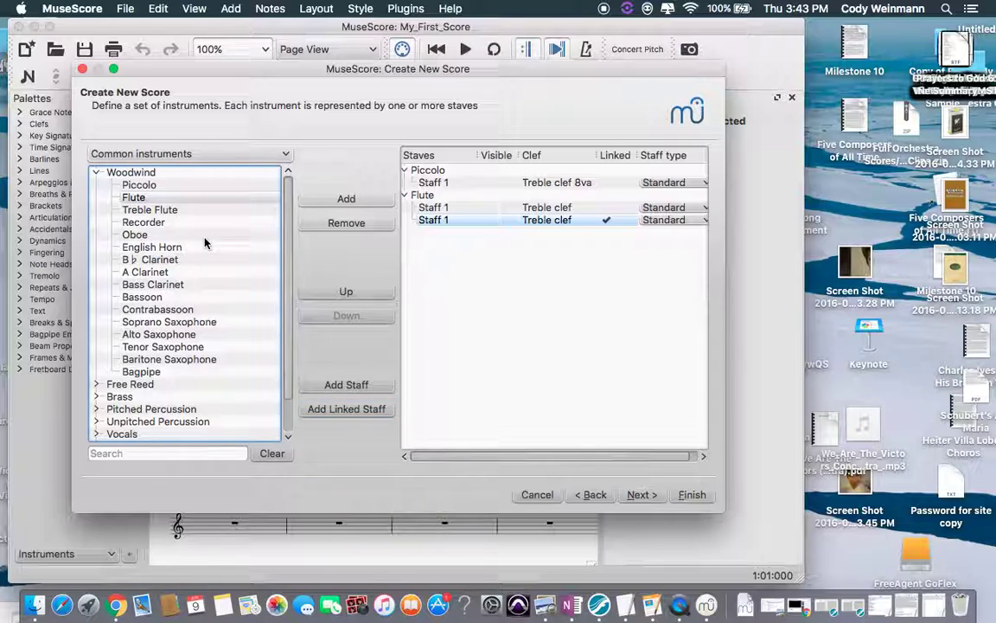
pyautogui.click(139, 235)
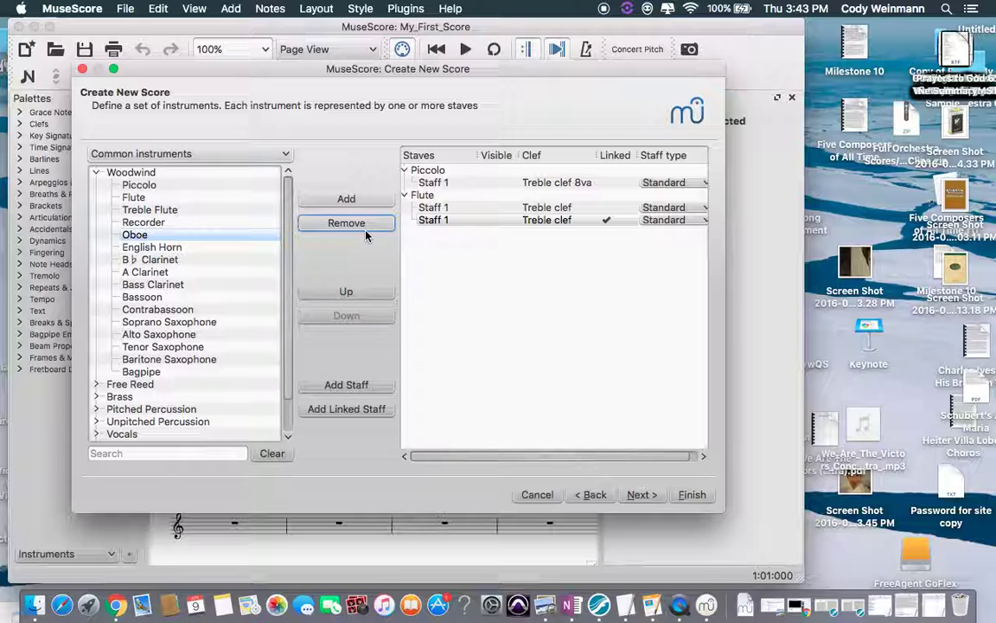
pyautogui.doubleClick(230, 238)
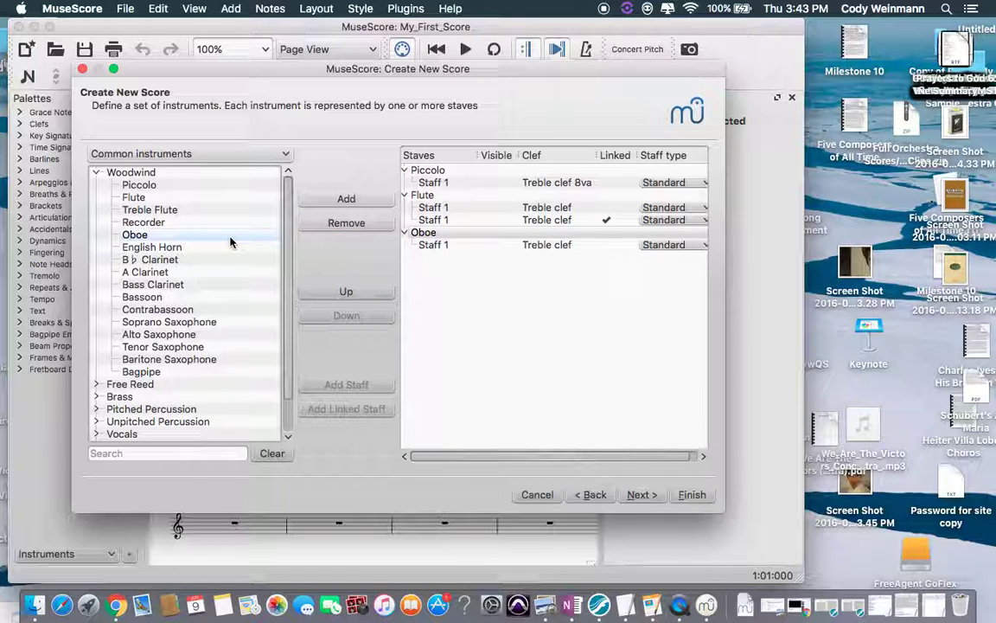
pyautogui.click(441, 247)
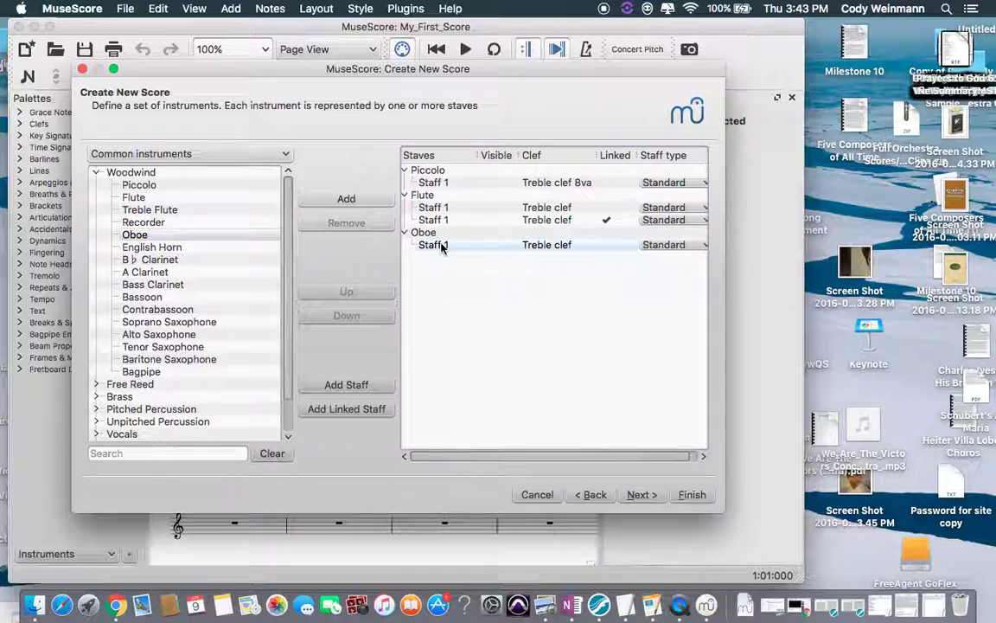
pyautogui.click(344, 410)
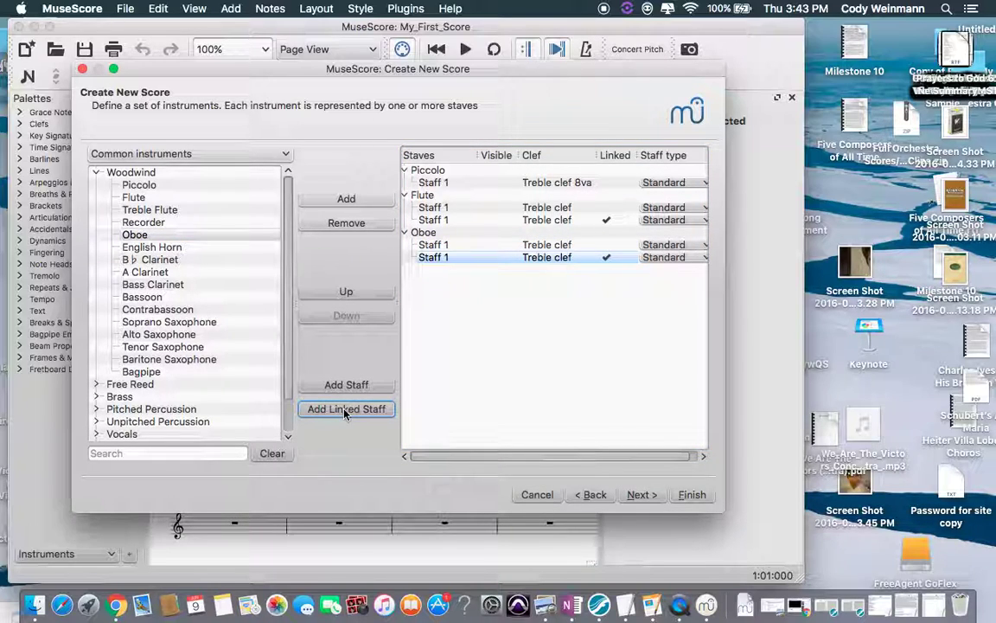
# - Add a B♭ Clarinet and an English Horn from the Woodwind group to the score
pyautogui.click(284, 250)
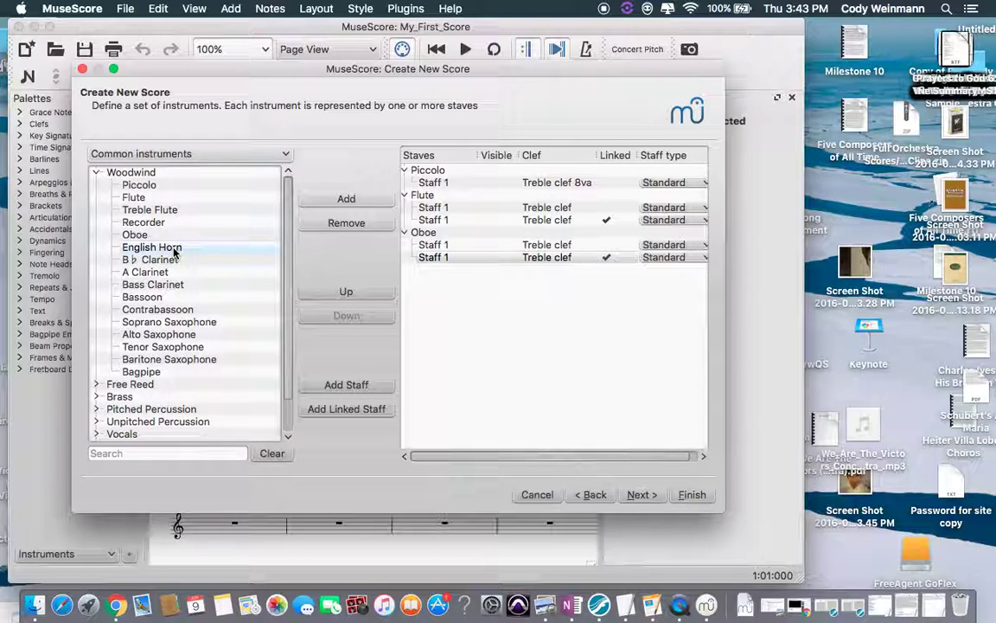
pyautogui.click(196, 247)
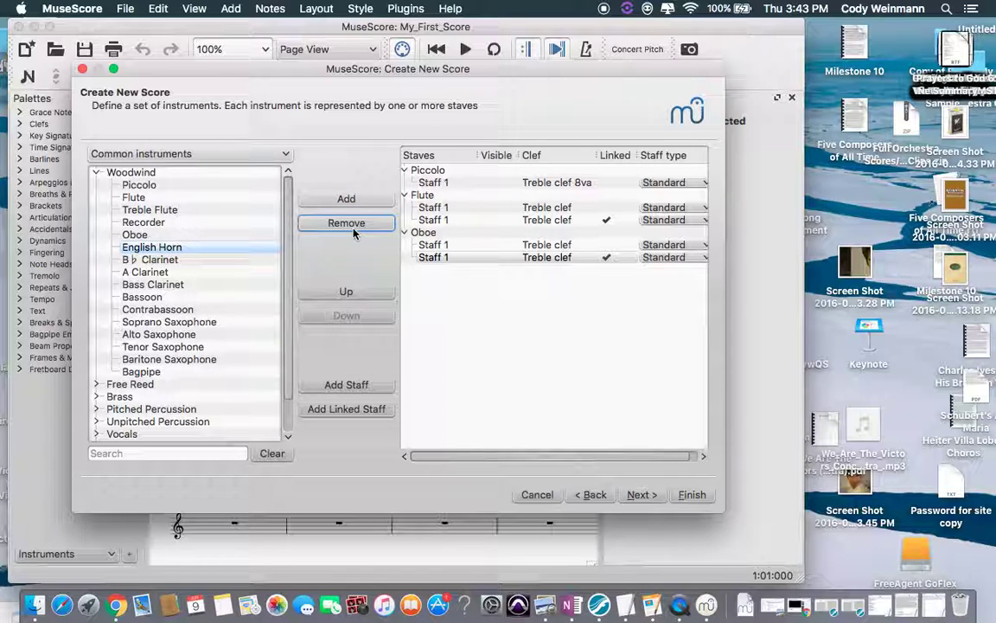
pyautogui.doubleClick(202, 258)
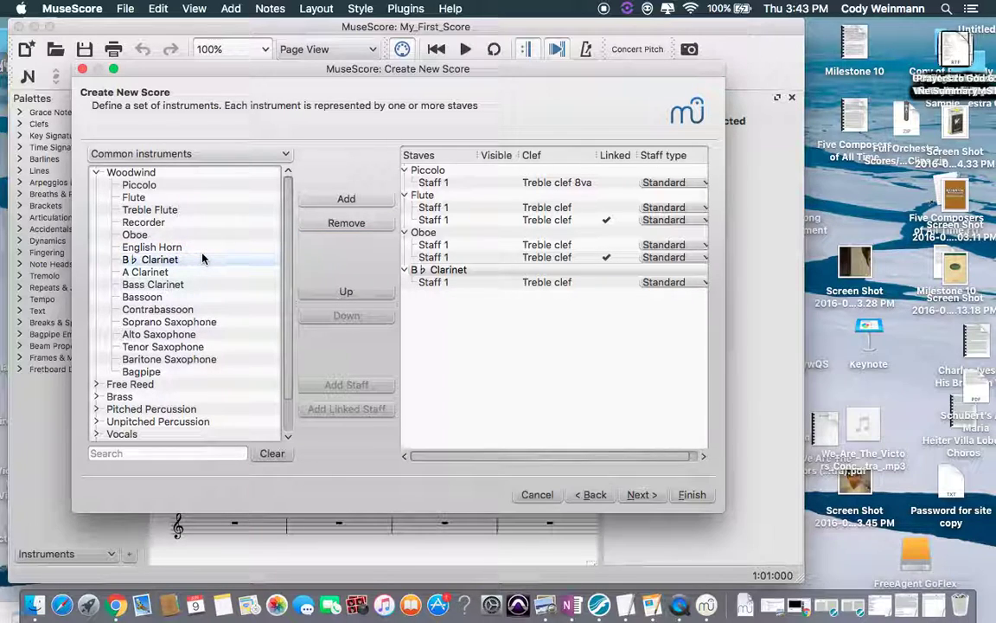
pyautogui.doubleClick(165, 248)
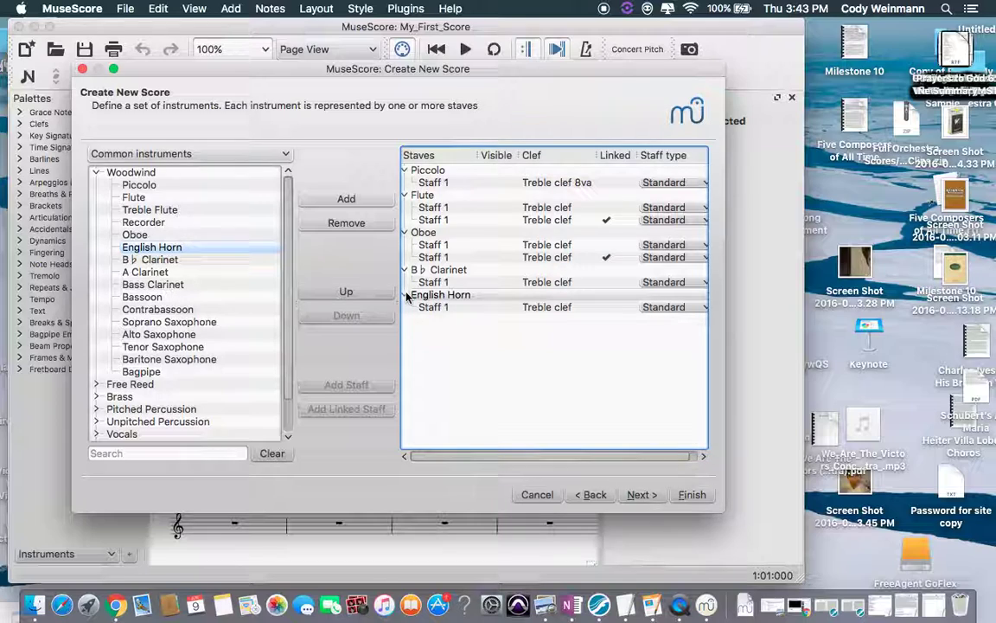
# - Move the English Horn above the B♭ Clarinet in the staves list, keeping its staff entry expanded
pyautogui.hscroll(1, 549, 356)
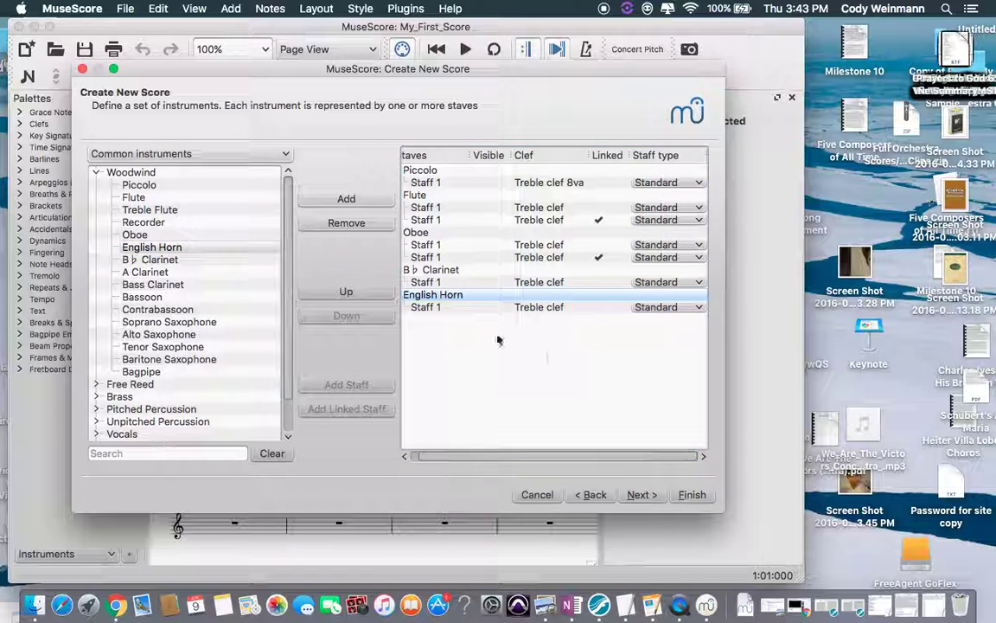
pyautogui.click(419, 270)
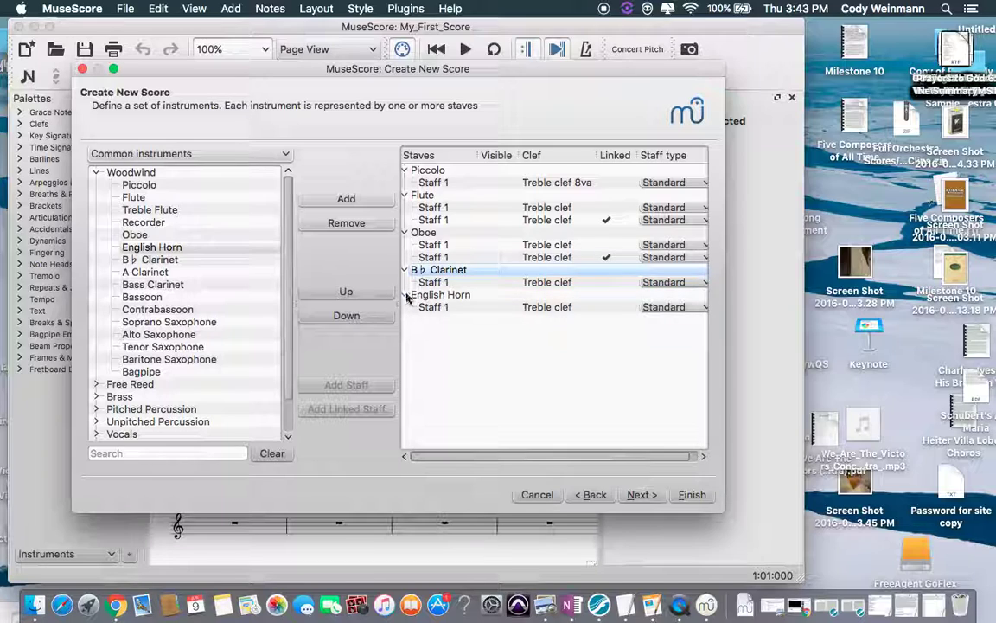
pyautogui.click(406, 294)
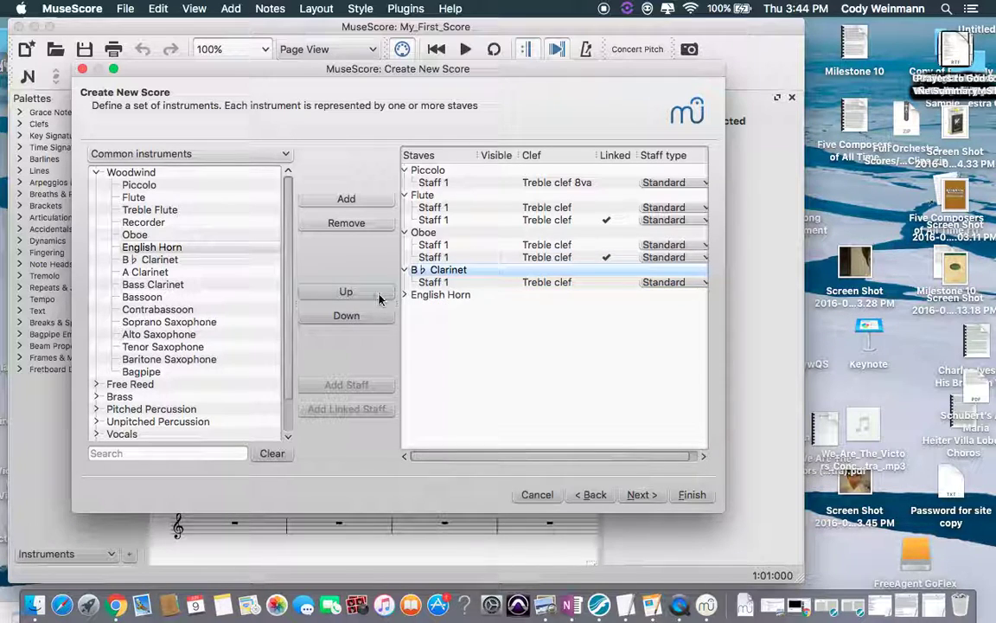
pyautogui.click(433, 294)
pyautogui.click(368, 293)
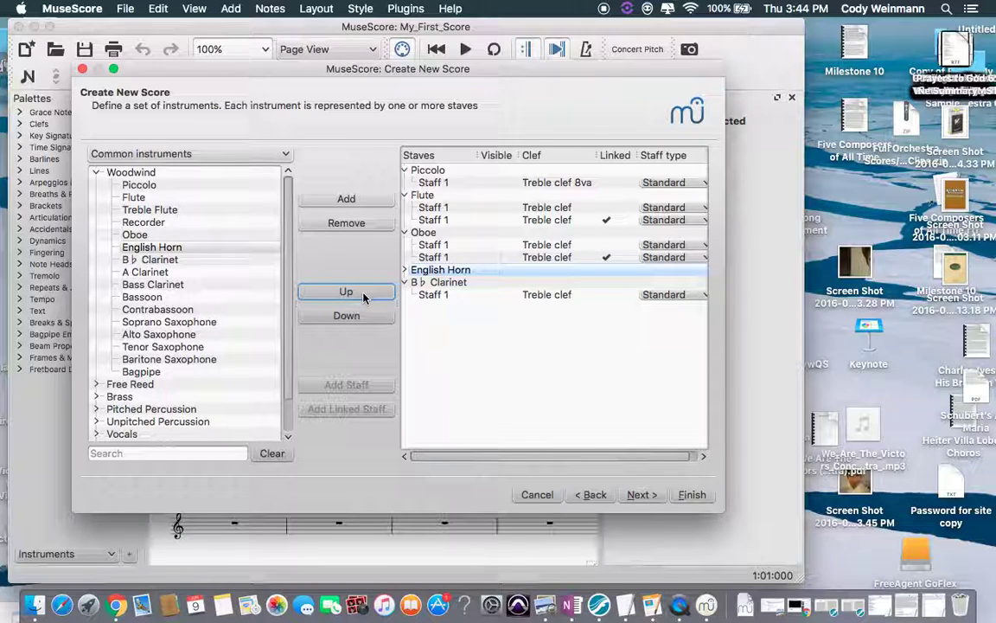
pyautogui.click(404, 270)
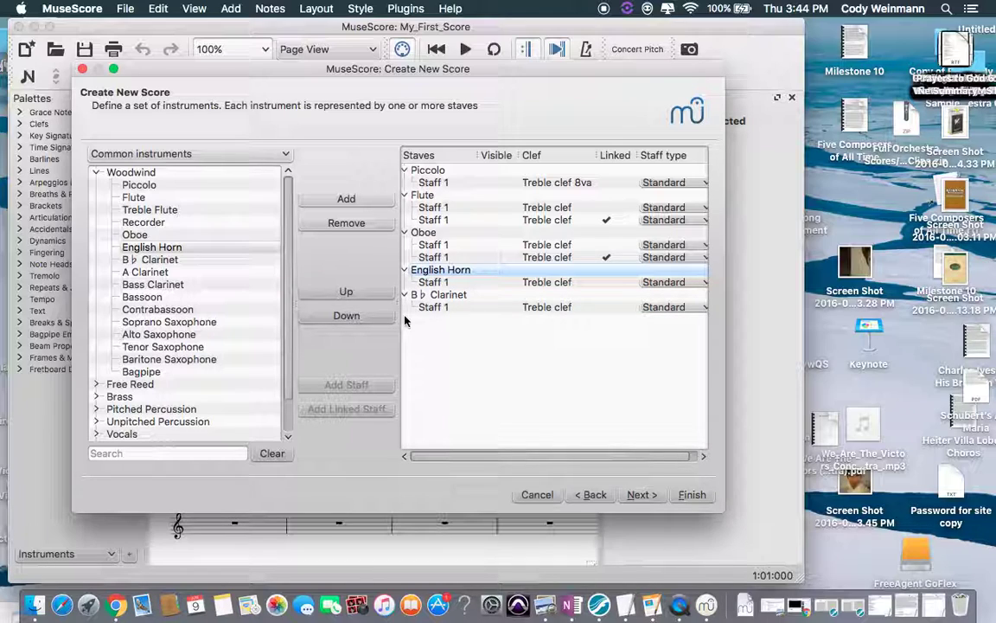
# - Add a linked staff to the B♭ Clarinet based on its Staff 1
pyautogui.scroll(1, 149, 327)
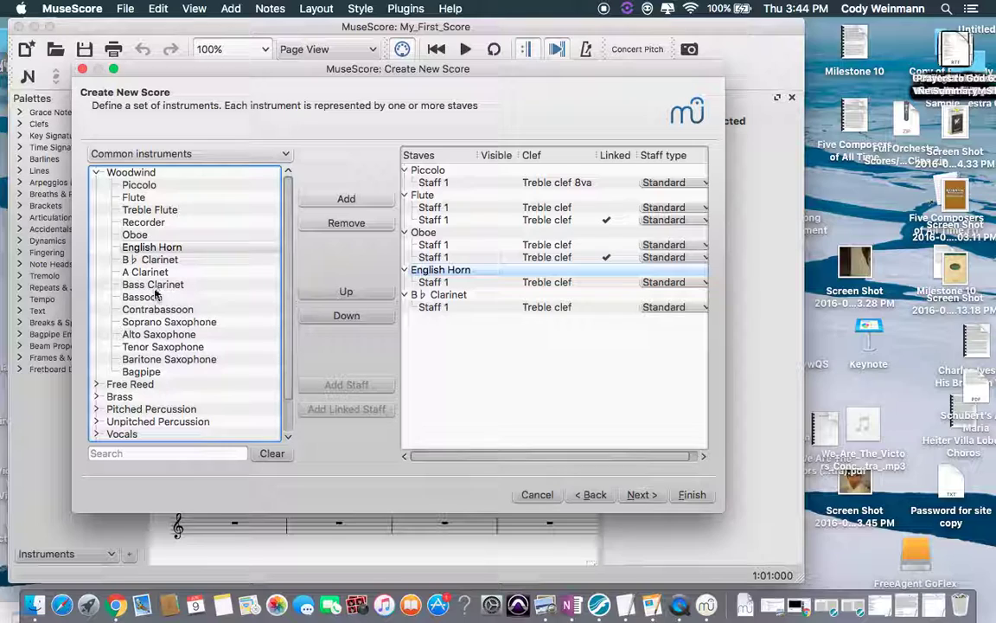
pyautogui.click(438, 334)
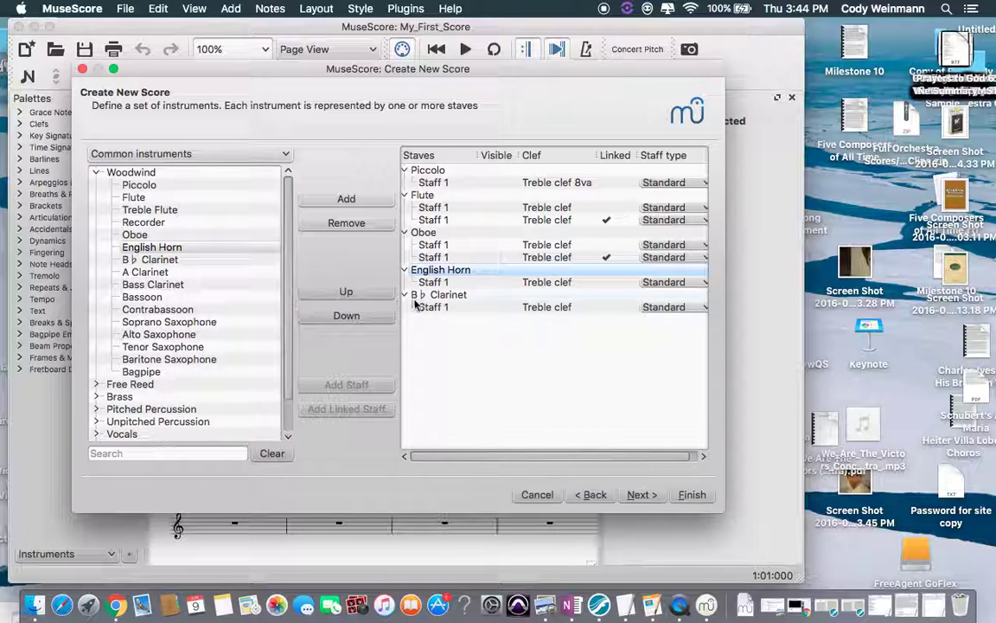
pyautogui.click(422, 307)
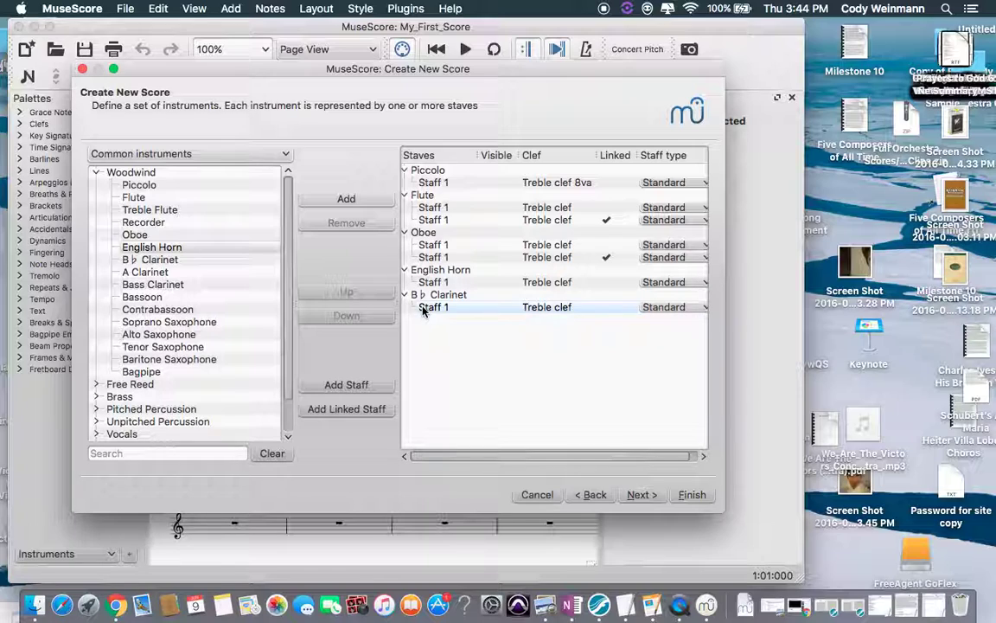
pyautogui.click(350, 410)
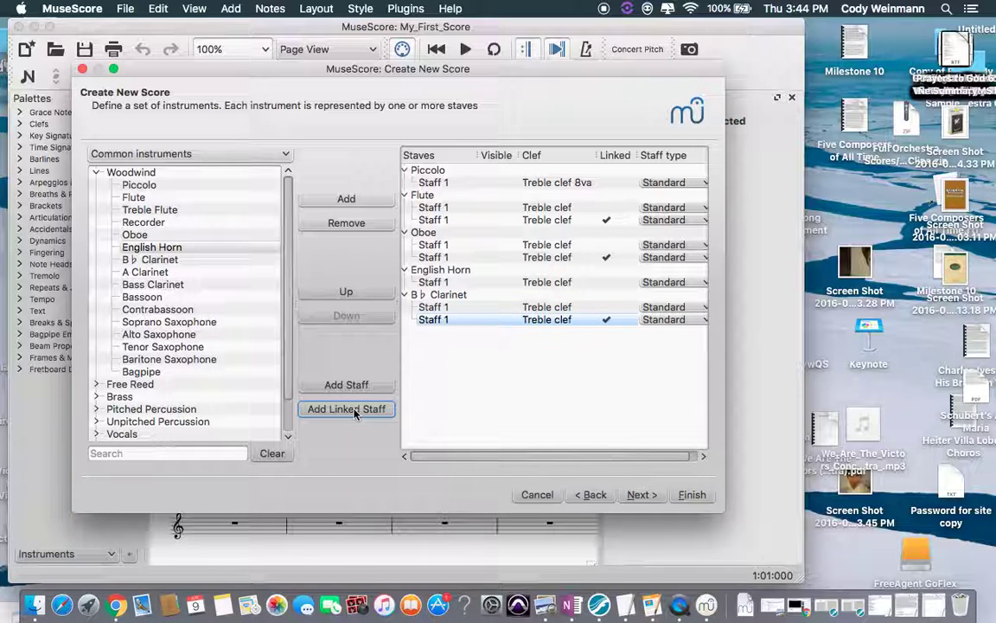
# - Add a Bass Clarinet, a Bassoon and a Contrabassoon from the Woodwind group to the score
pyautogui.click(170, 267)
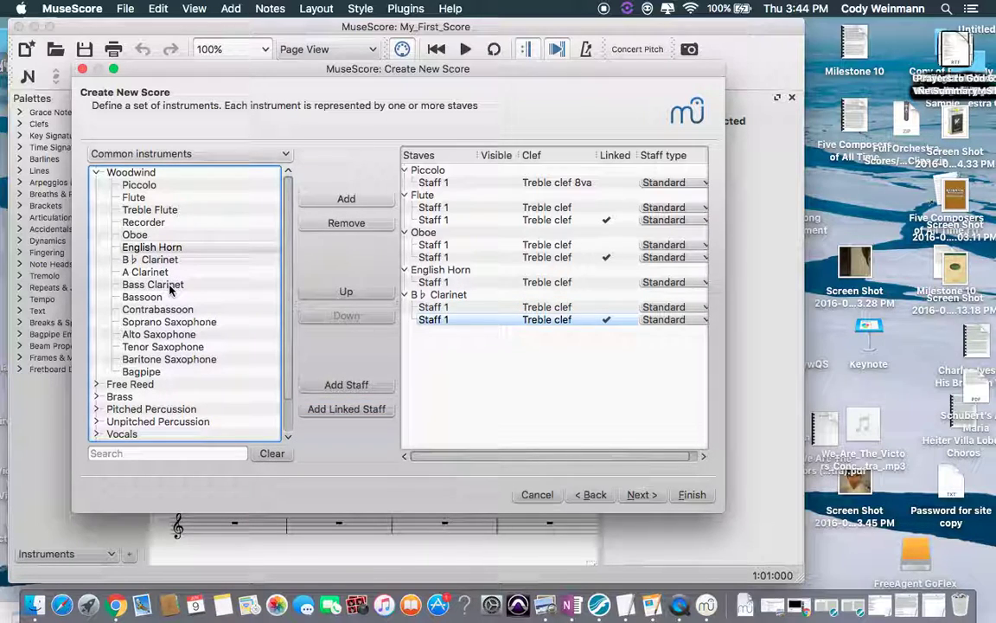
pyautogui.click(171, 285)
pyautogui.doubleClick(171, 286)
pyautogui.click(170, 286)
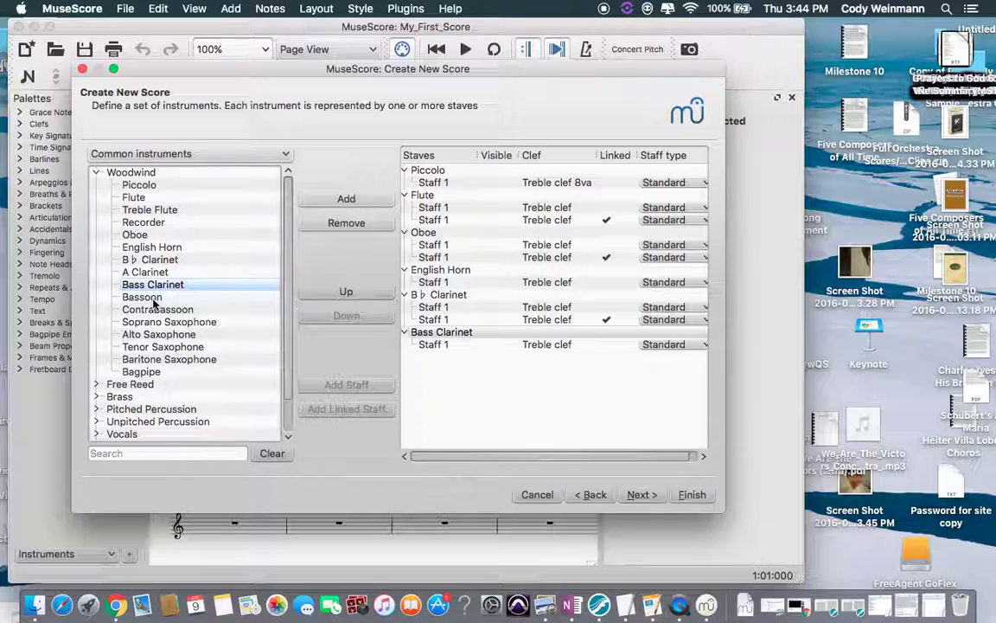
pyautogui.doubleClick(153, 299)
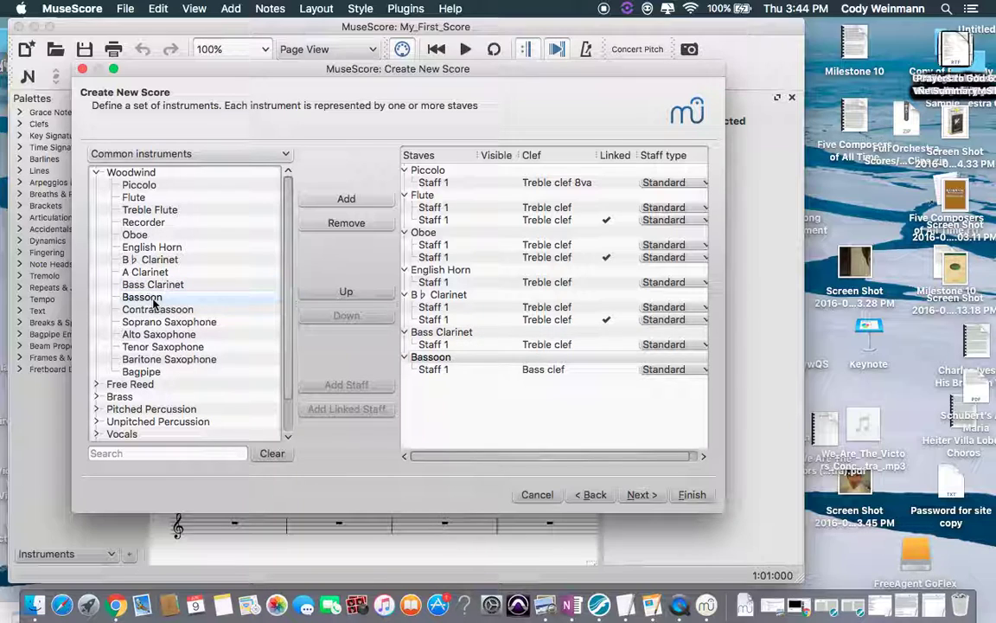
pyautogui.click(153, 311)
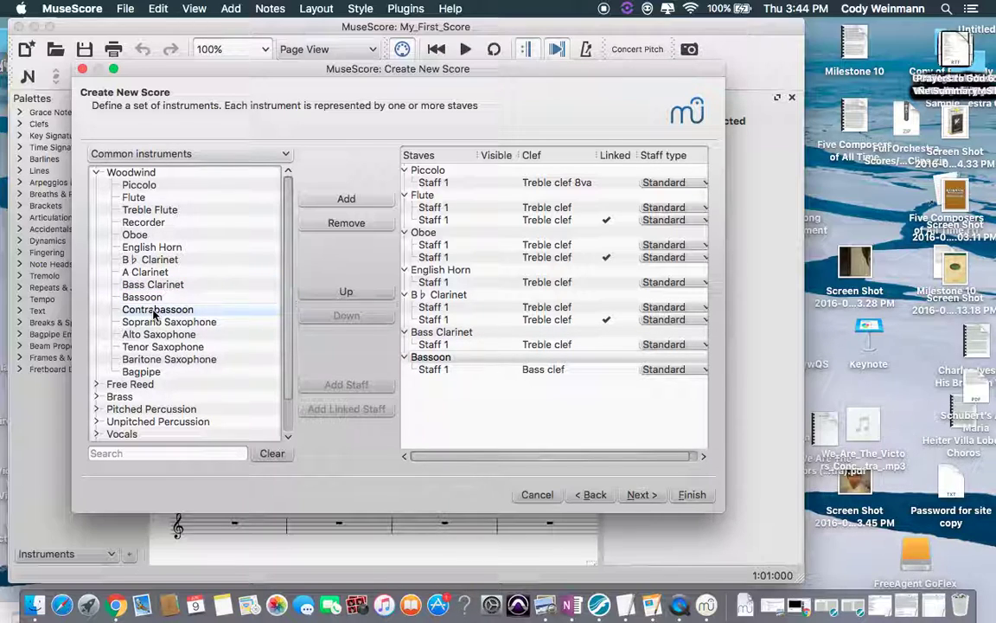
pyautogui.doubleClick(154, 311)
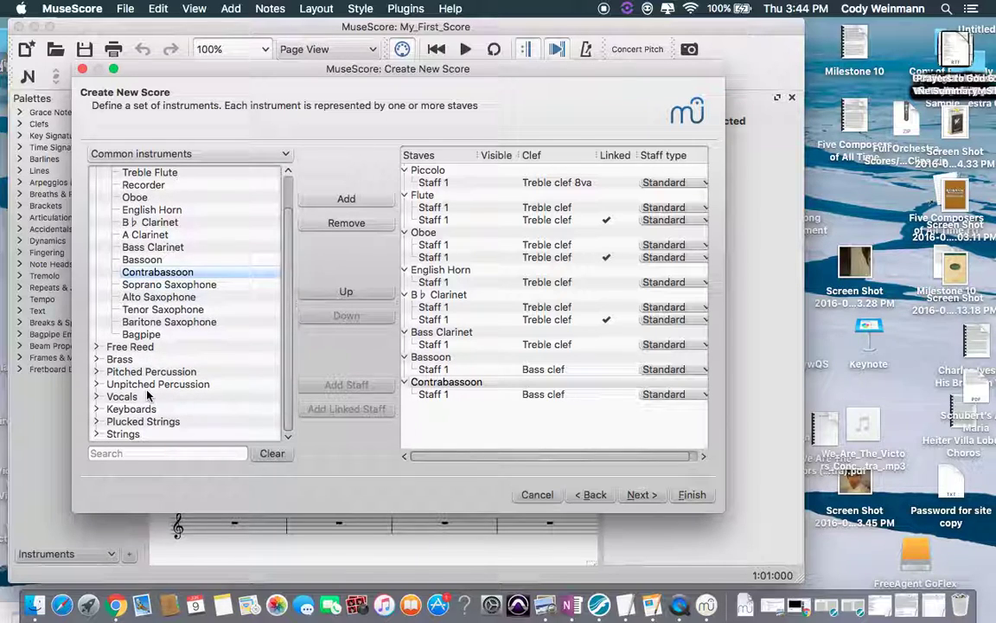
# - Add a B♭ Trumpet from the Brass group to the score
pyautogui.doubleClick(135, 347)
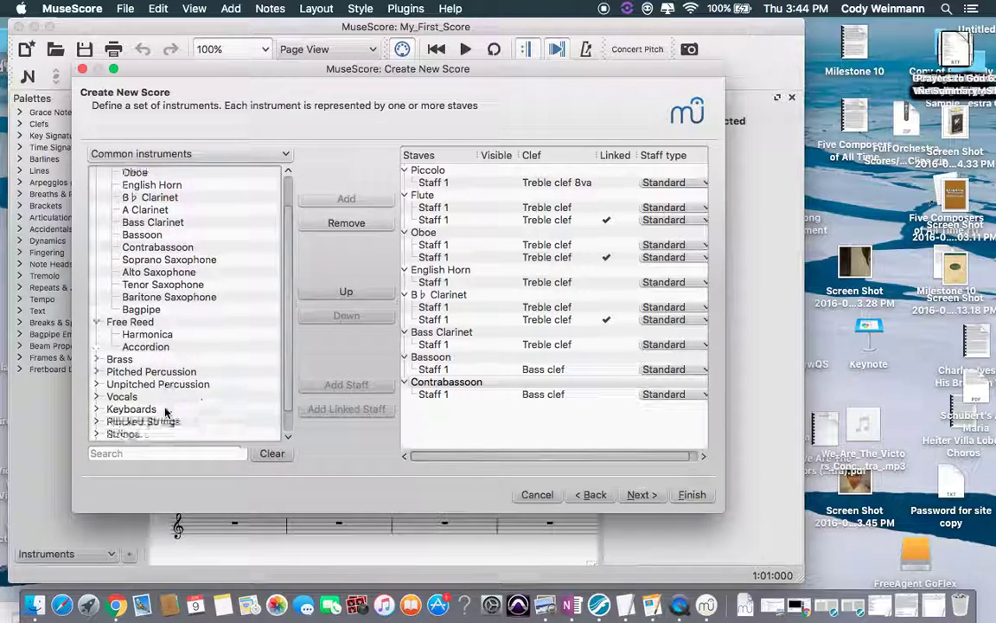
pyautogui.doubleClick(121, 362)
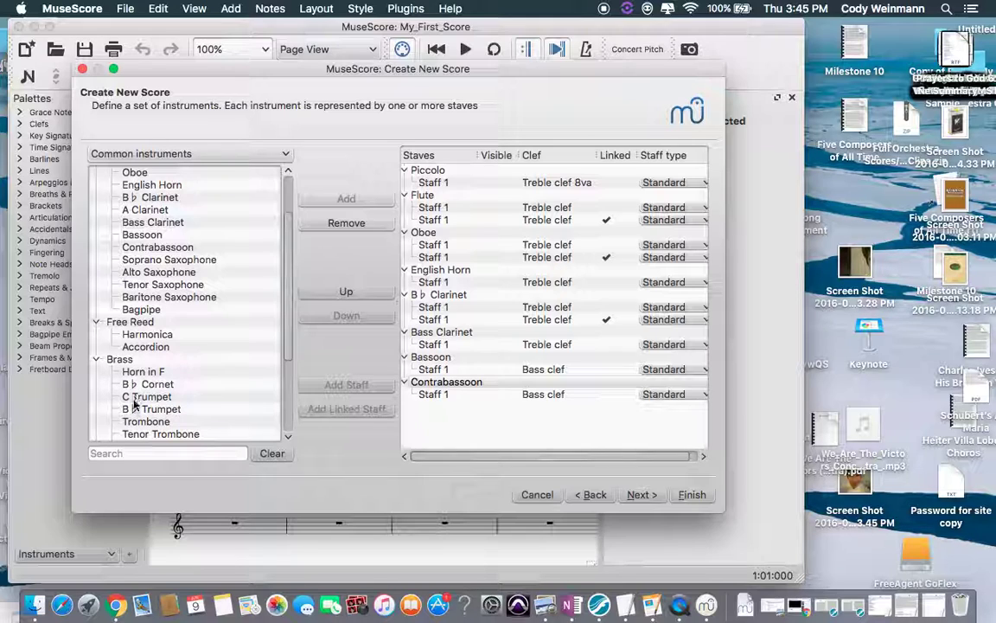
pyautogui.click(140, 410)
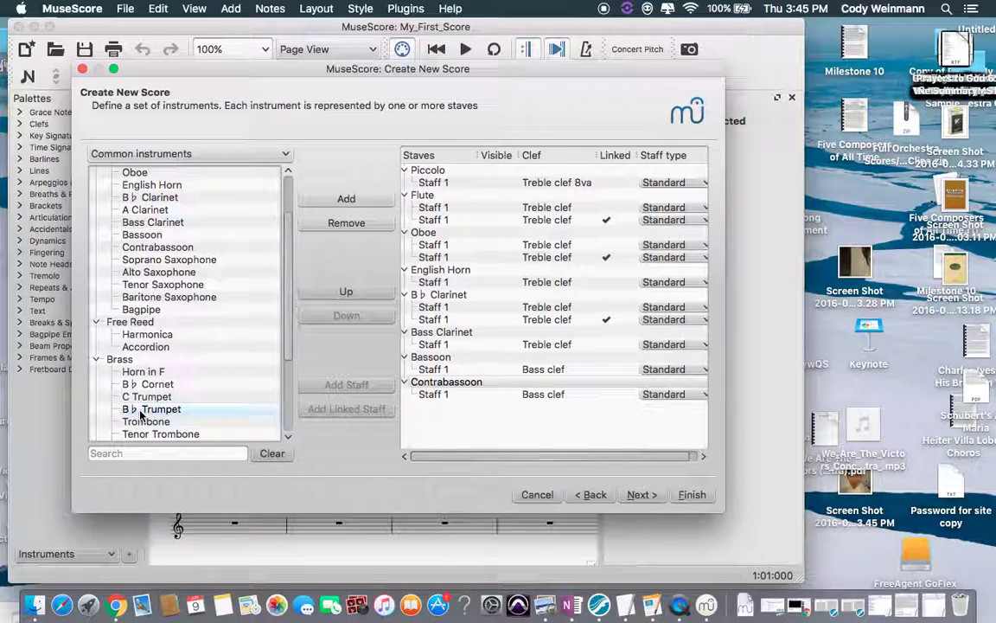
pyautogui.doubleClick(141, 409)
# - Give the B♭ Trumpet two linked staves based on its Staff 1
pyautogui.click(405, 413)
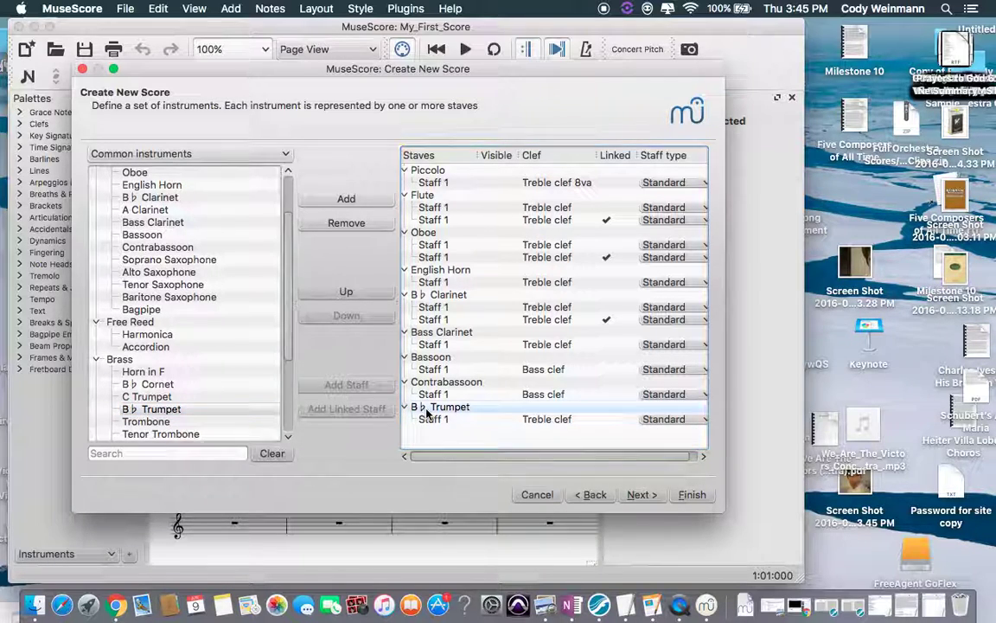
pyautogui.click(428, 409)
pyautogui.click(434, 419)
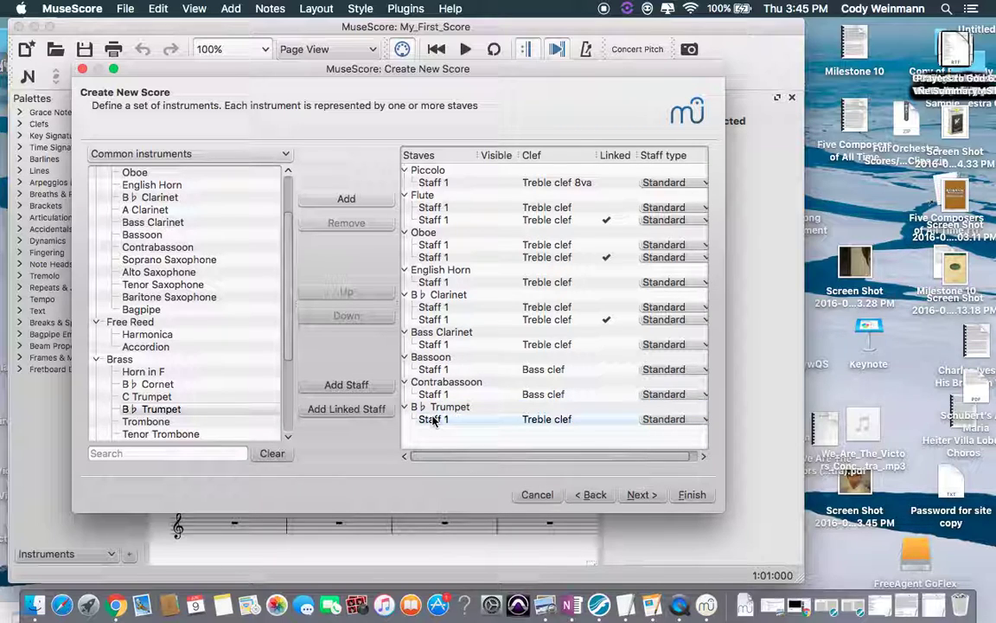
pyautogui.click(346, 410)
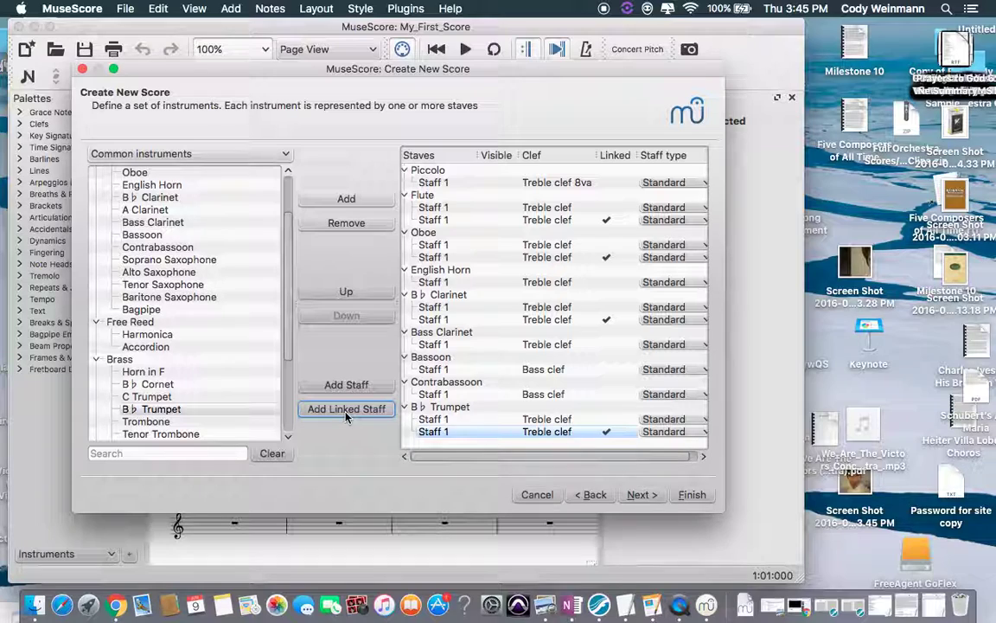
pyautogui.click(217, 417)
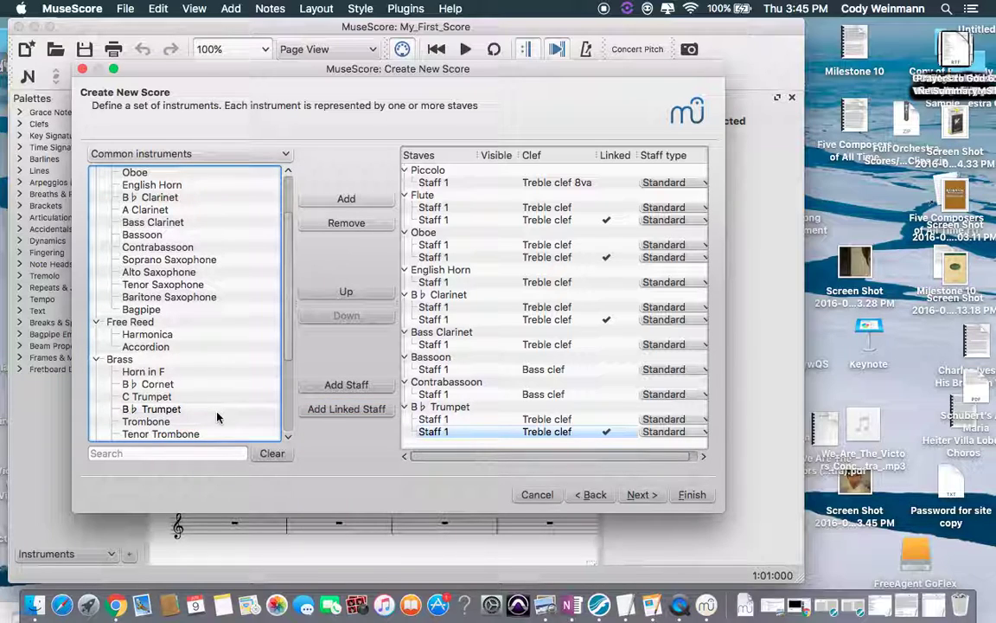
pyautogui.click(316, 409)
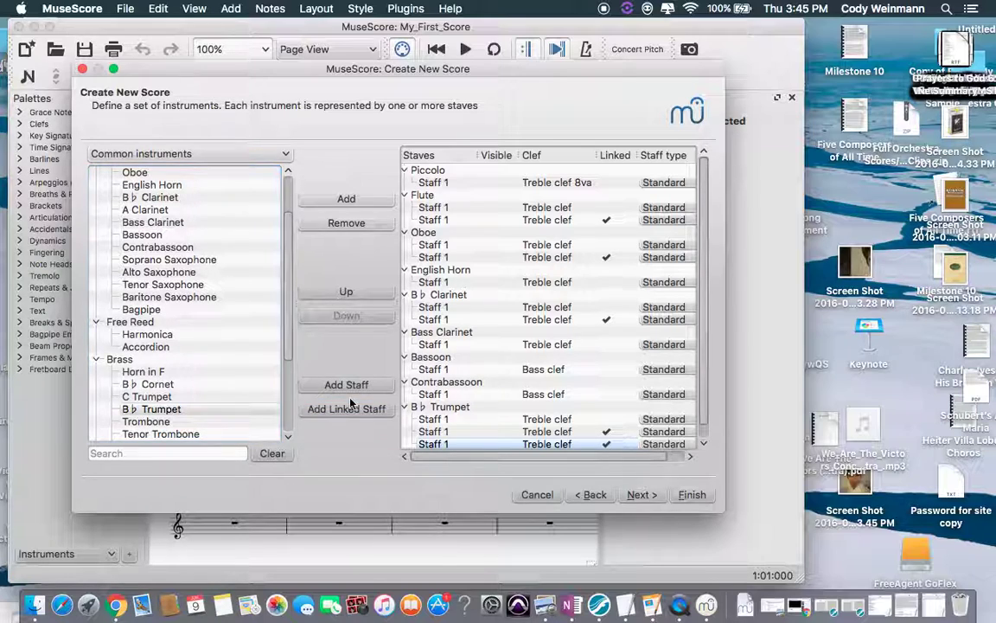
# - Add a Trombone from the Brass group and give it one linked staff
pyautogui.scroll(-1, 189, 411)
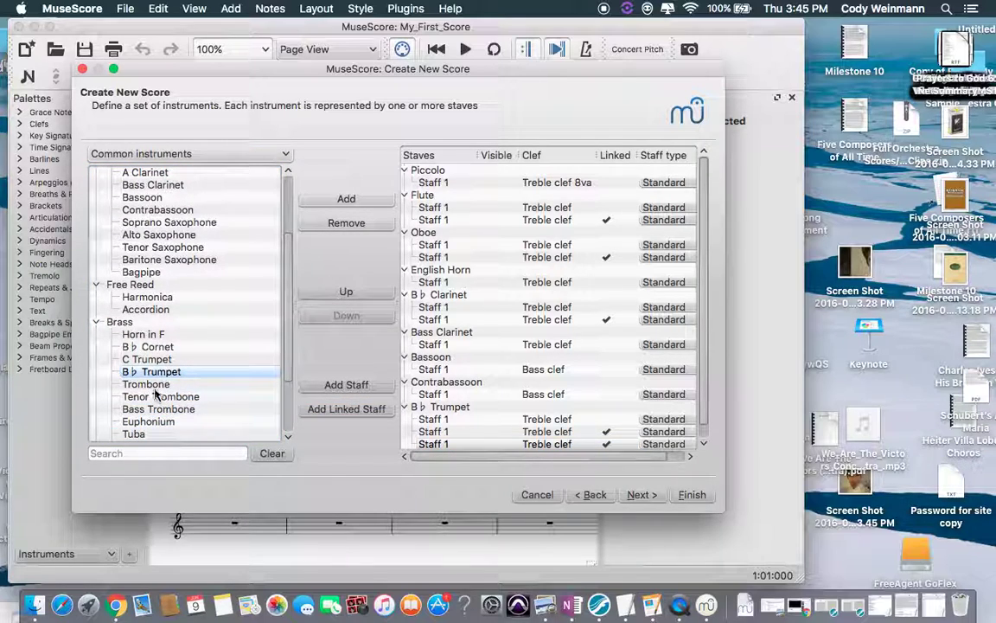
pyautogui.click(155, 385)
pyautogui.moveTo(155, 387); pyautogui.dragTo(484, 390)
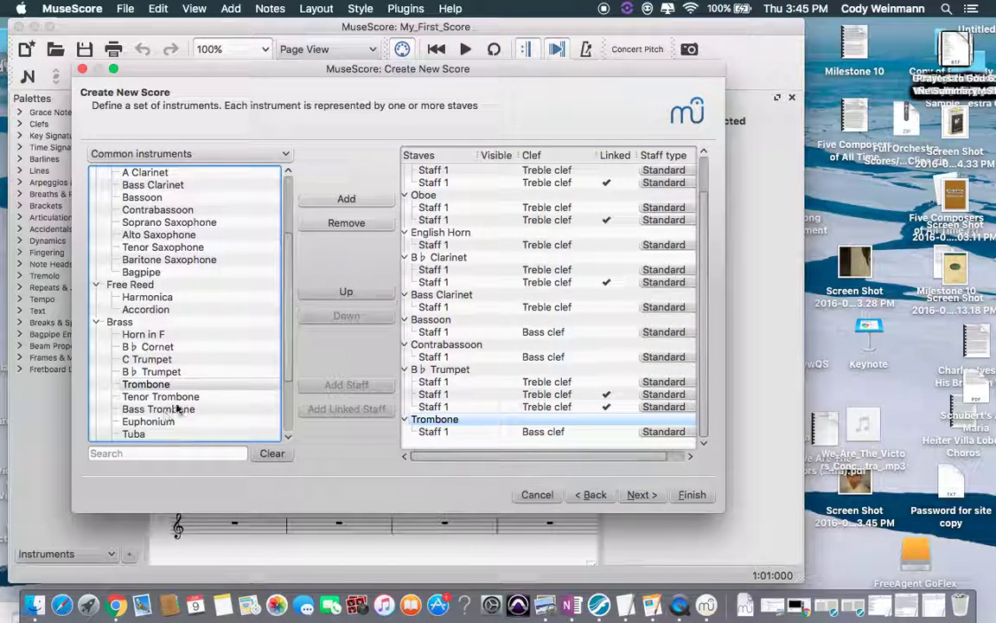
pyautogui.click(450, 431)
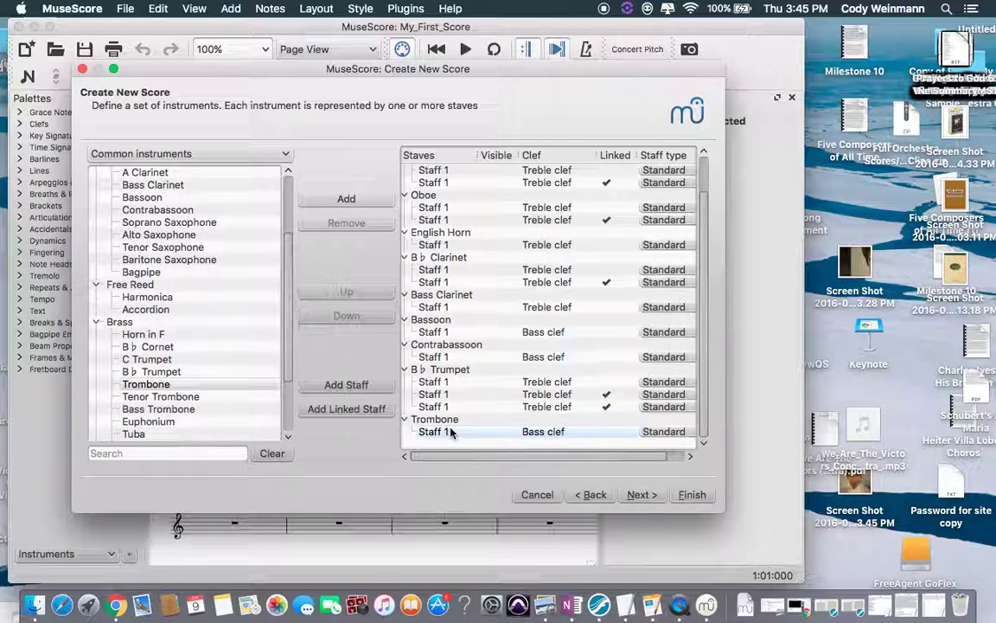
pyautogui.click(378, 410)
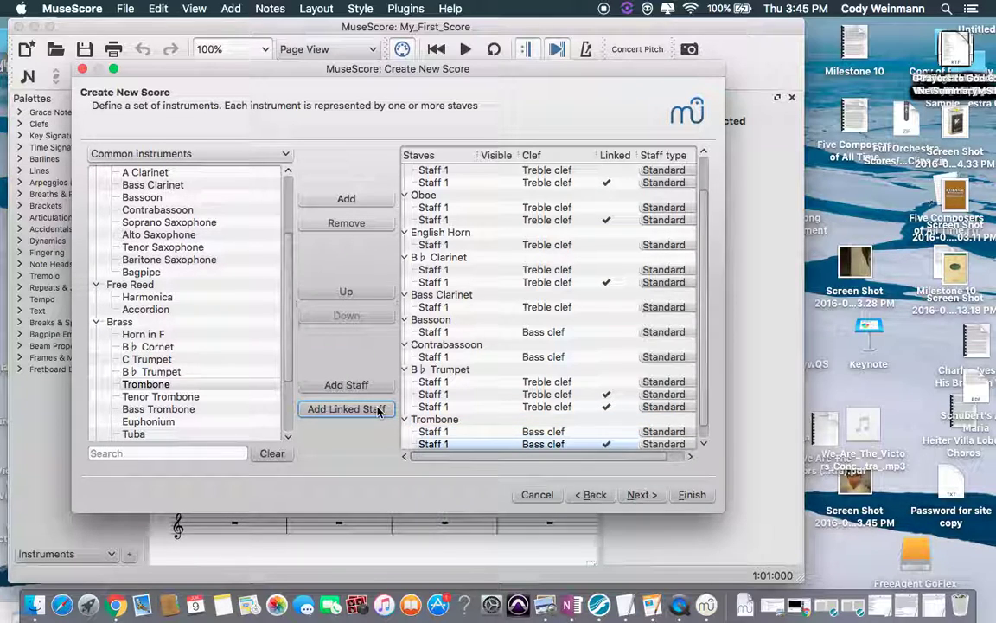
# - Add a Bass Trombone and a Tuba from the Brass group to the score
pyautogui.click(171, 410)
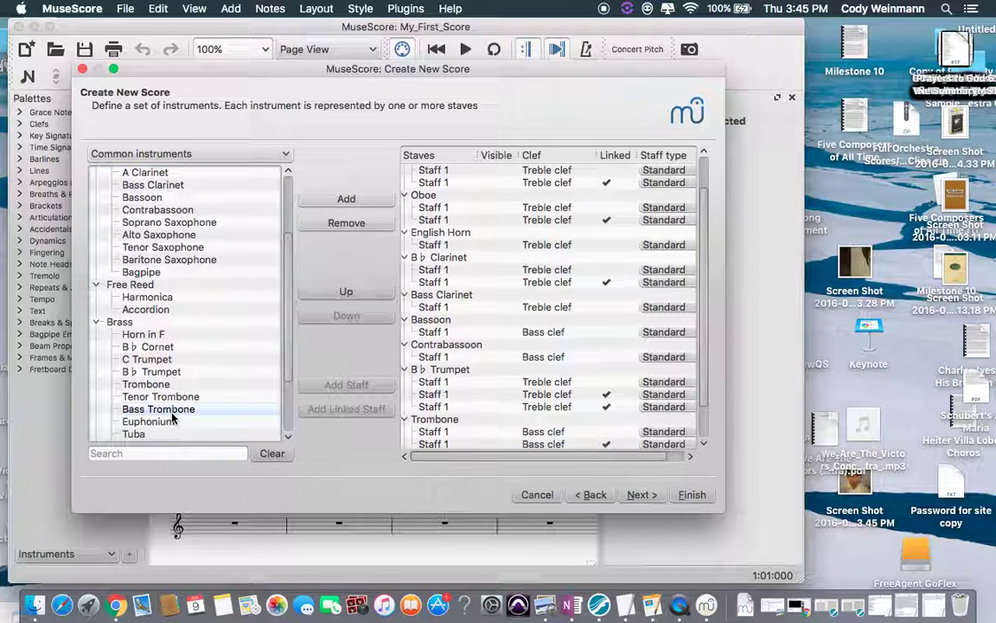
pyautogui.doubleClick(173, 410)
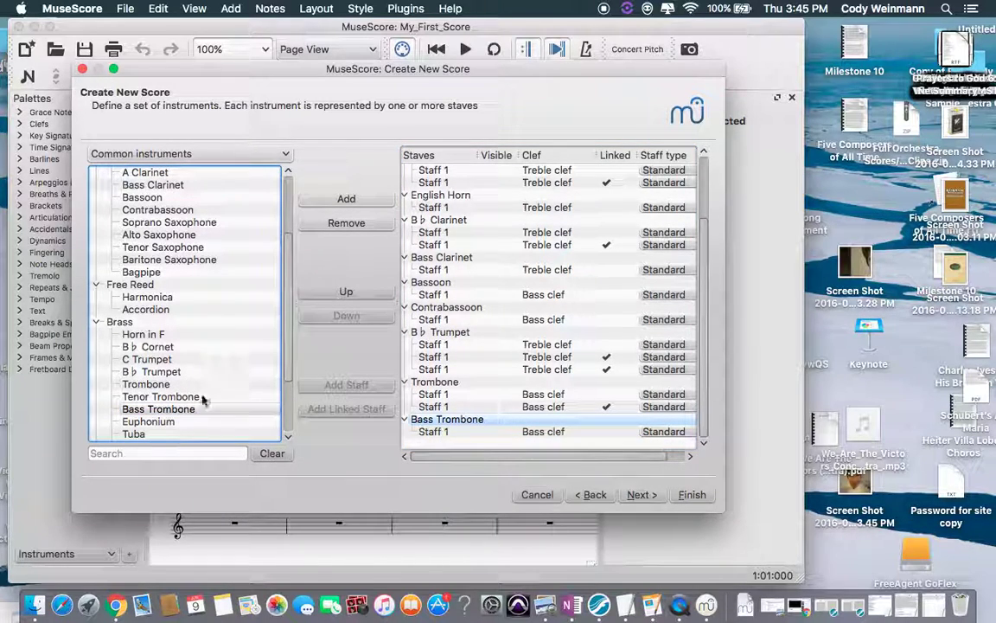
pyautogui.doubleClick(135, 434)
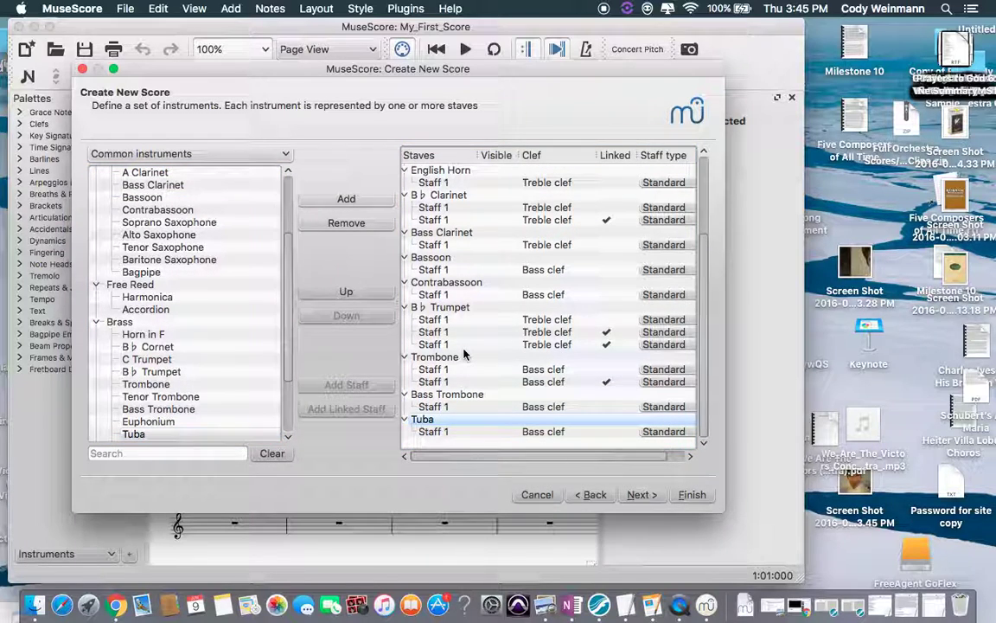
# - Add Timpani from the Pitched Percussion group to the score
pyautogui.scroll(-3, 171, 408)
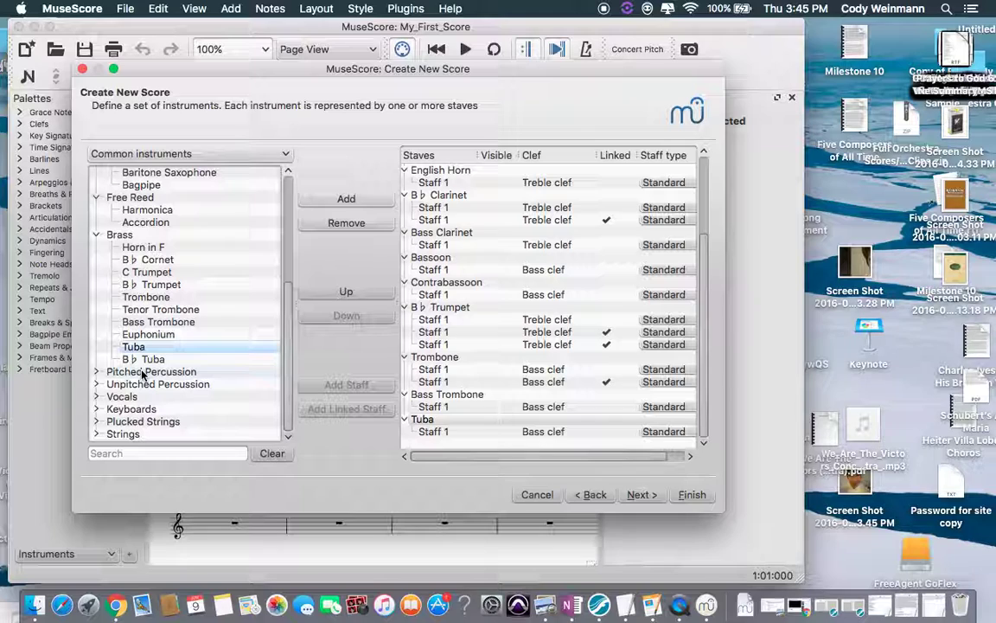
pyautogui.click(144, 372)
pyautogui.click(143, 372)
pyautogui.click(144, 372)
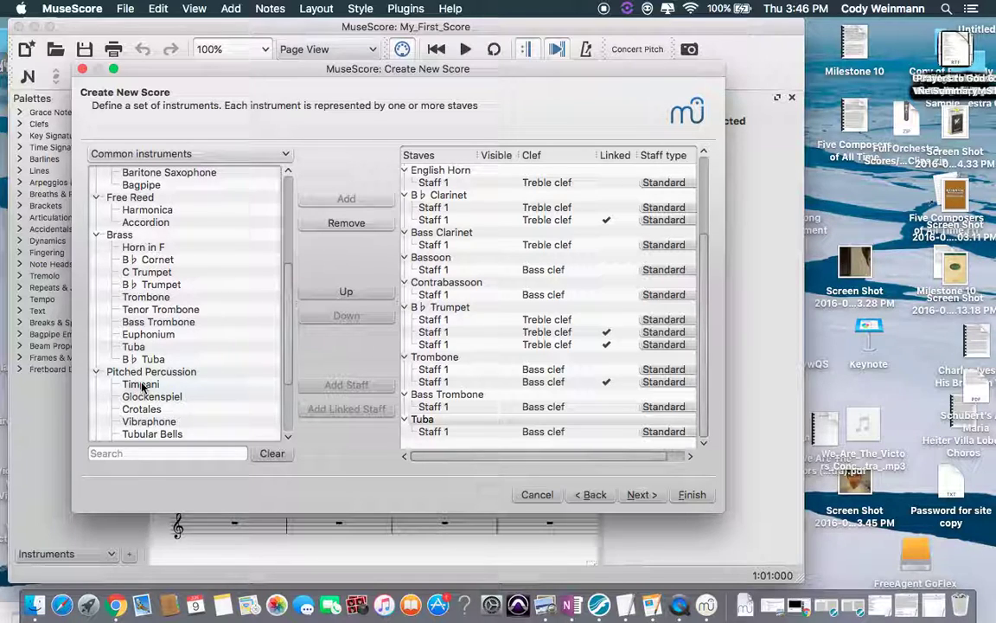
pyautogui.doubleClick(141, 385)
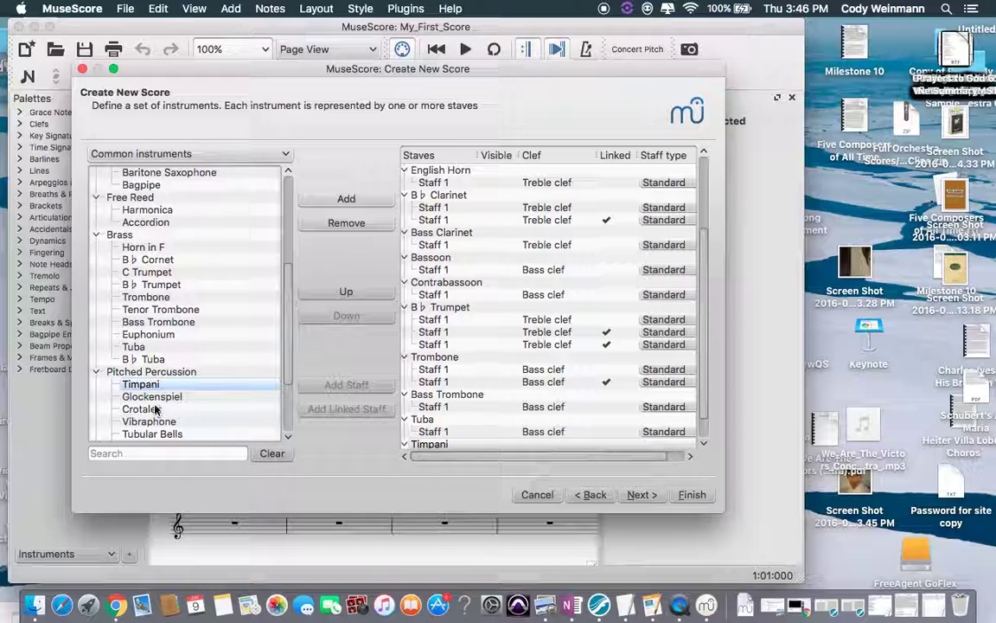
# - Add a Glockenspiel, Tubular Bells and a Xylophone from the Pitched Percussion group to the score
pyautogui.click(154, 397)
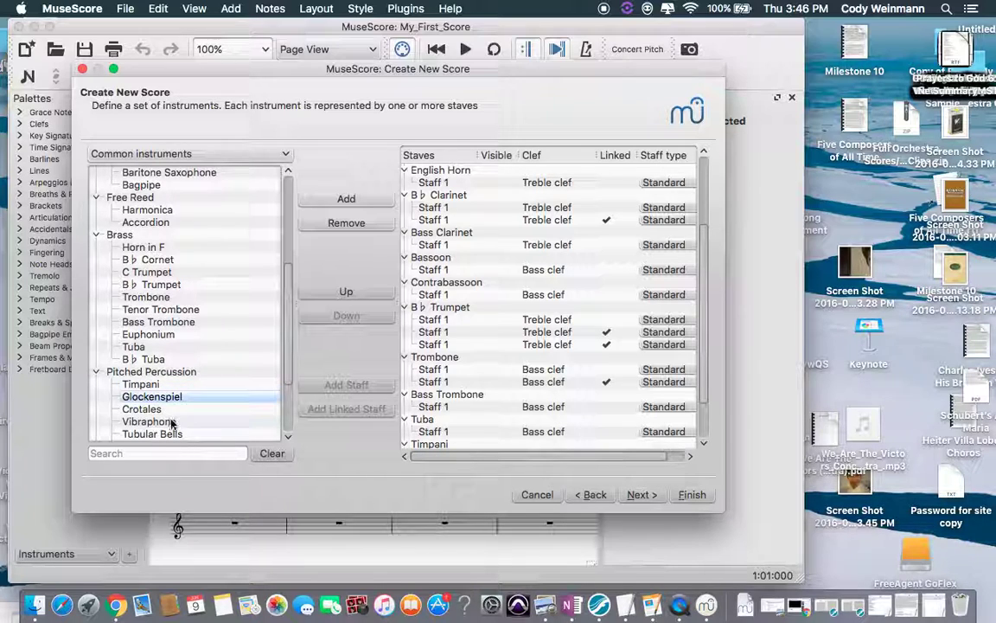
pyautogui.scroll(-1, 172, 423)
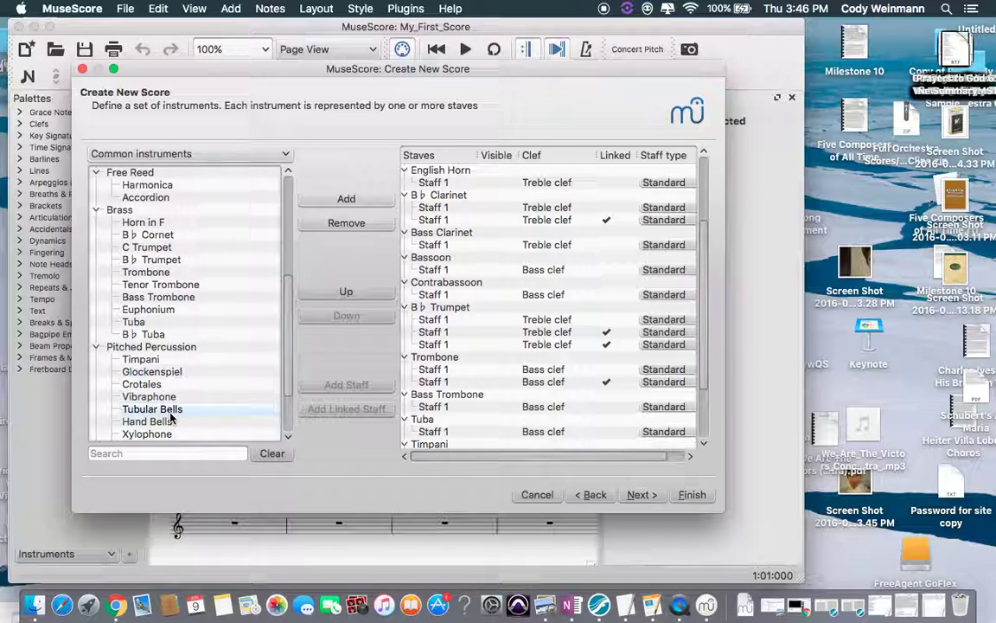
pyautogui.click(168, 410)
pyautogui.scroll(-2, 183, 400)
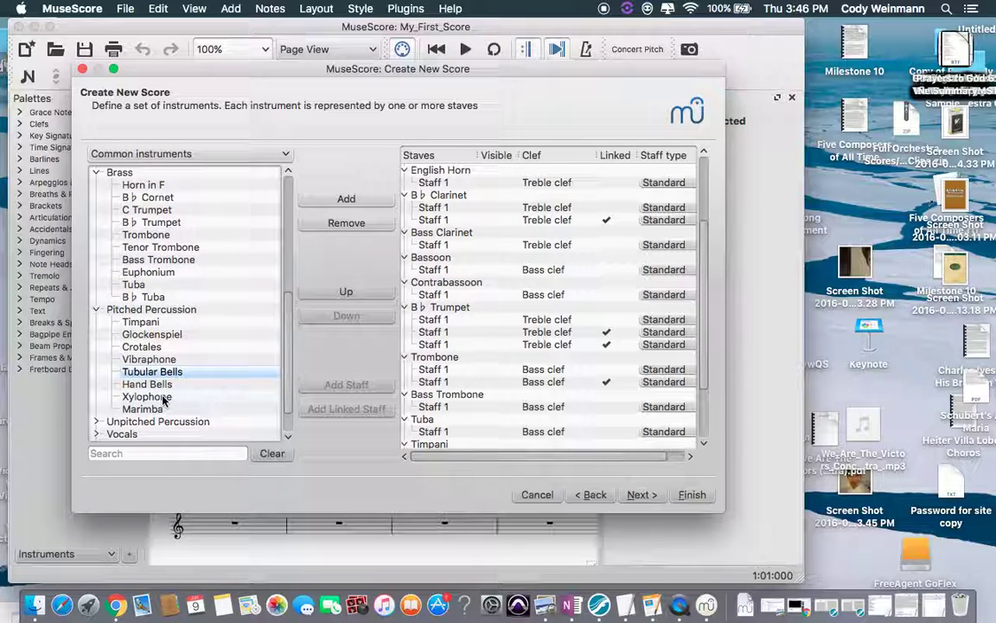
pyautogui.click(163, 397)
pyautogui.scroll(-1, 186, 384)
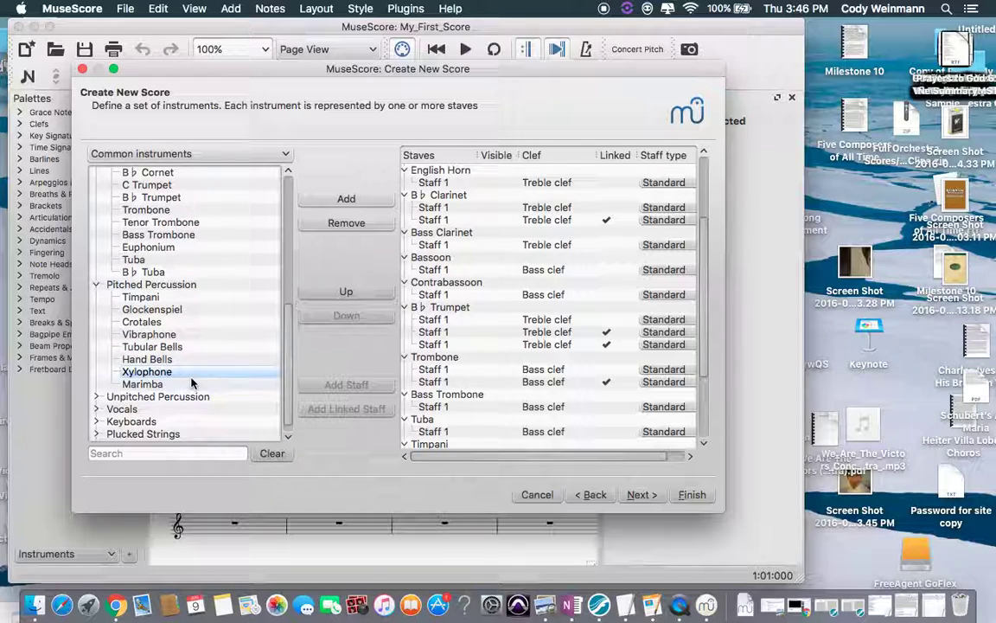
# - Add a Snare Drum, Wood Blocks, a Cymbal, a Triangle and a Tambourine from the Unpitched Percussion group
pyautogui.doubleClick(137, 398)
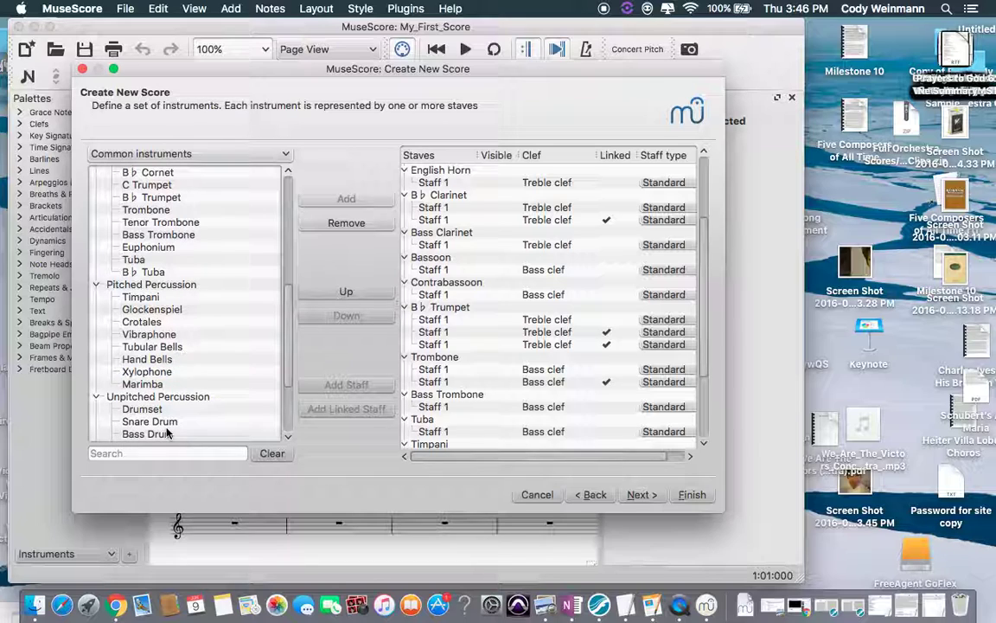
pyautogui.scroll(-5, 143, 398)
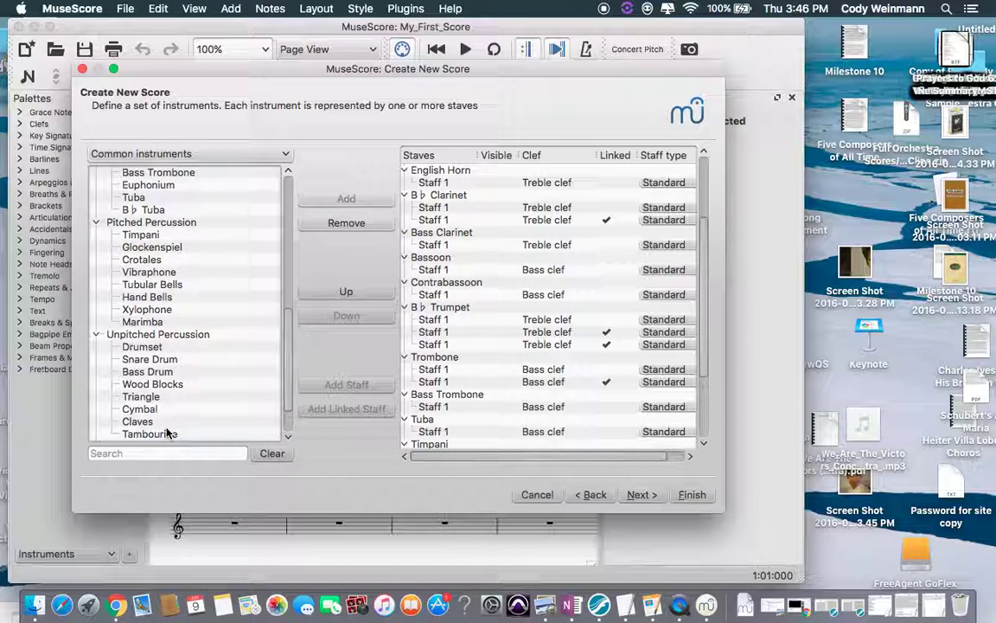
pyautogui.scroll(-2, 168, 434)
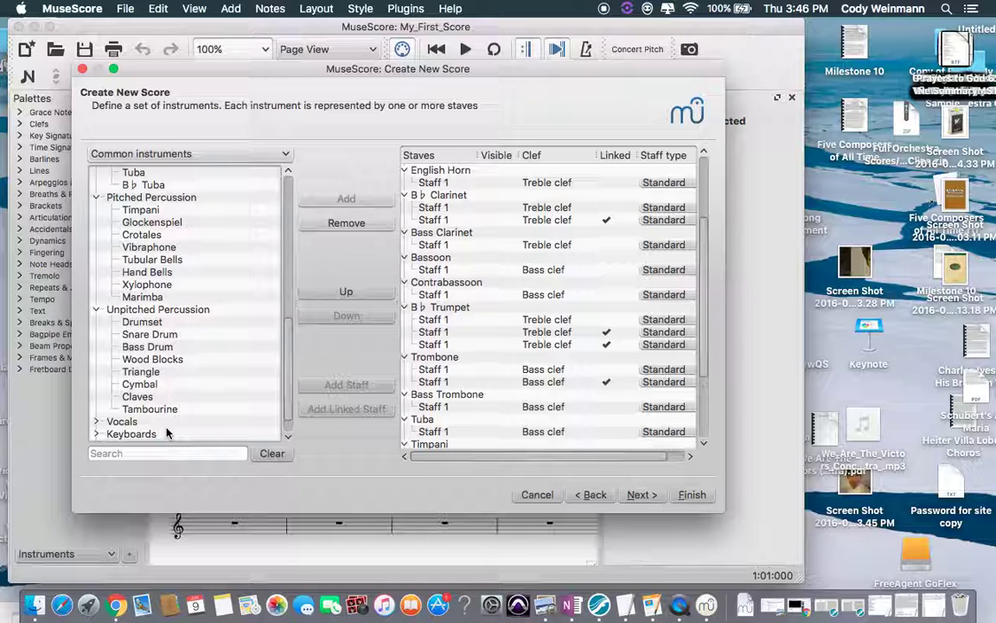
pyautogui.click(148, 338)
pyautogui.click(149, 355)
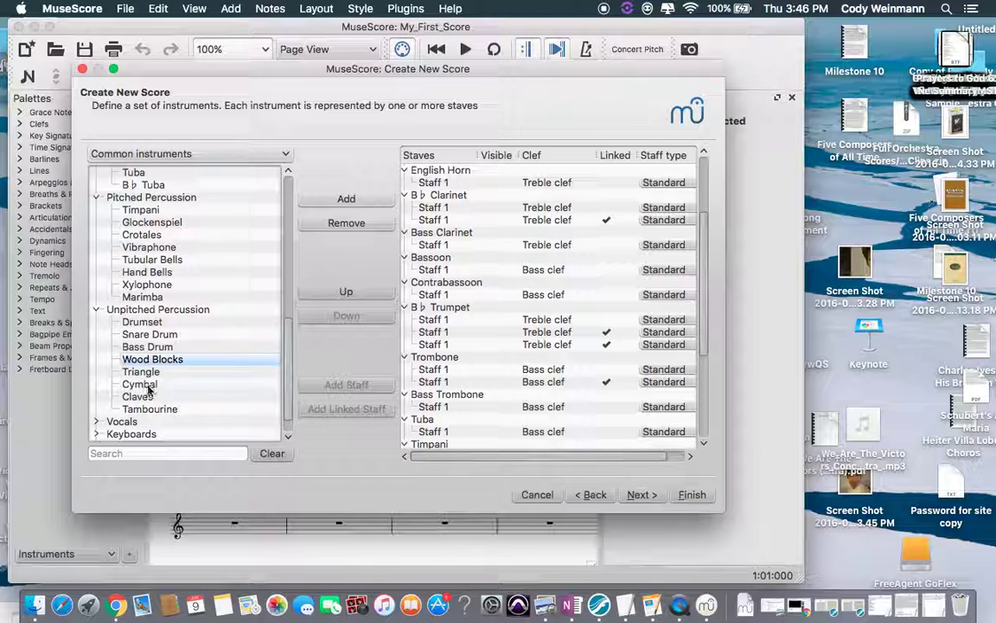
pyautogui.click(143, 384)
pyautogui.click(151, 373)
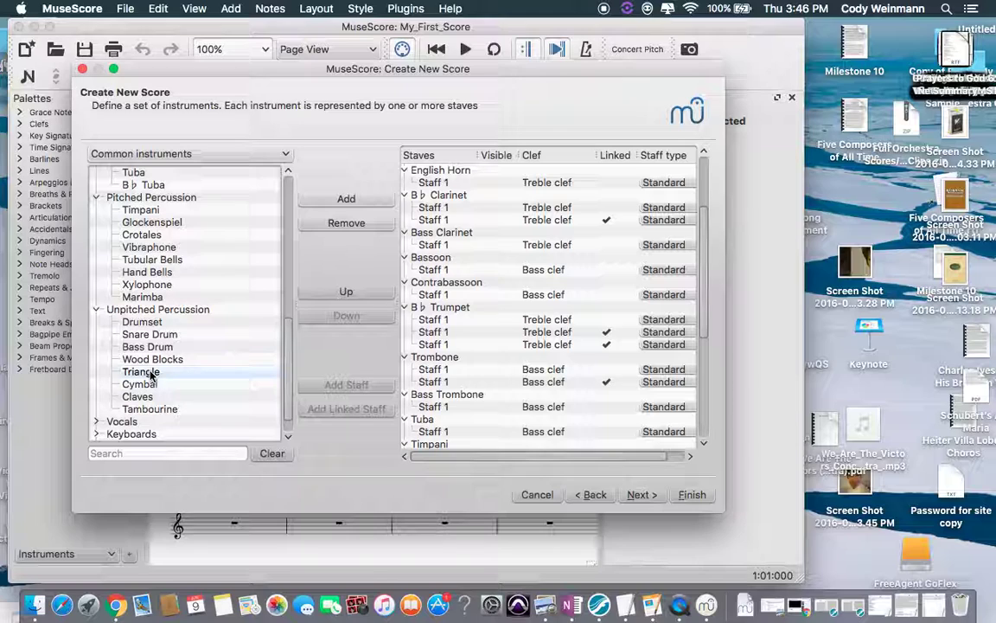
pyautogui.scroll(-1, 158, 406)
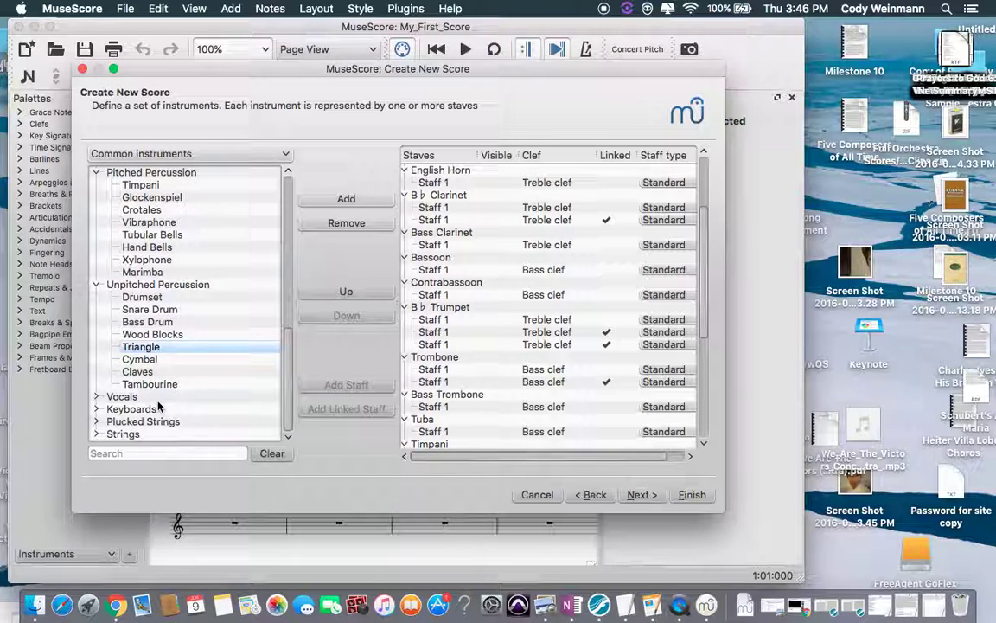
pyautogui.click(160, 386)
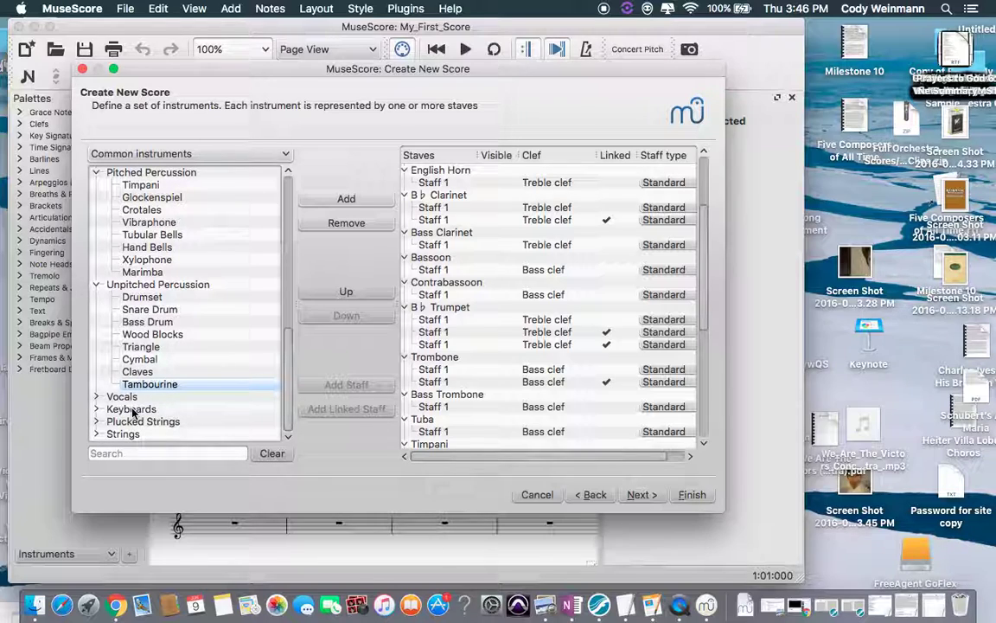
# - Add a Piano from the Keyboards group to the score
pyautogui.doubleClick(132, 412)
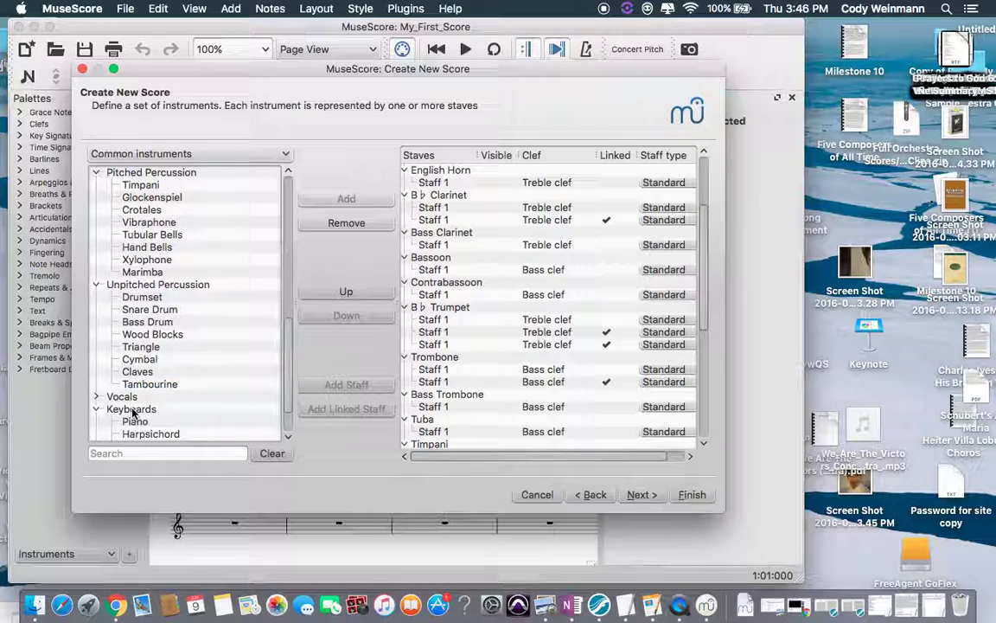
pyautogui.scroll(-1, 177, 422)
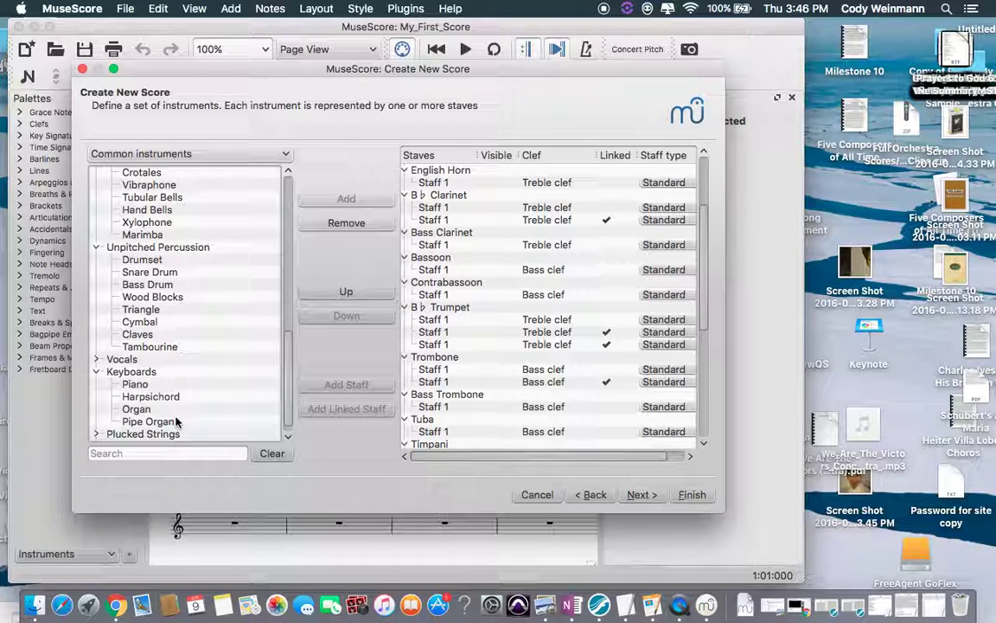
pyautogui.click(136, 384)
pyautogui.scroll(-1, 199, 404)
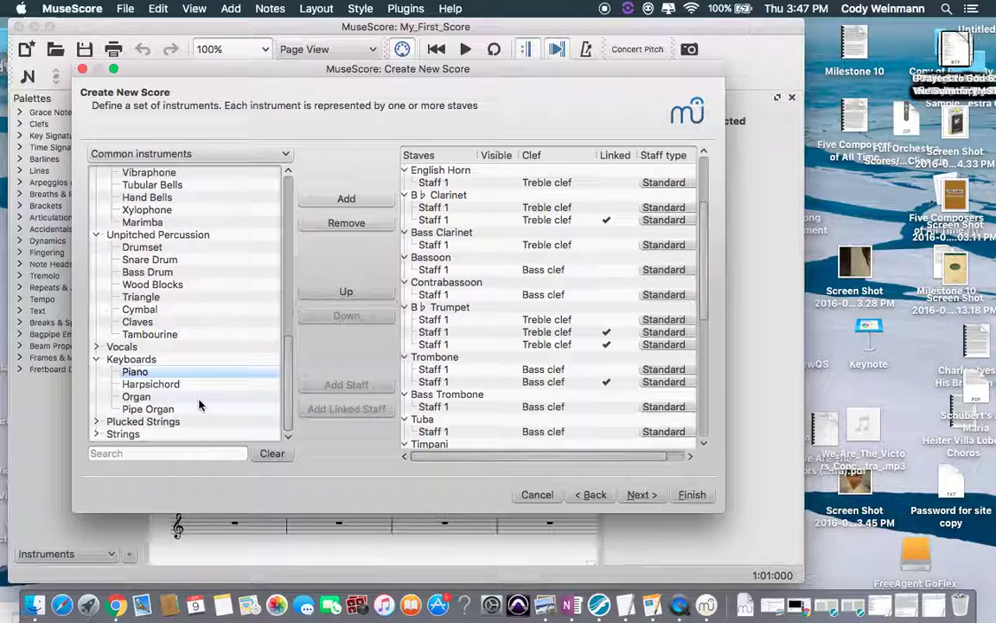
# - Add a Violin from the Strings group to the score and give it a second, linked staff
pyautogui.doubleClick(143, 421)
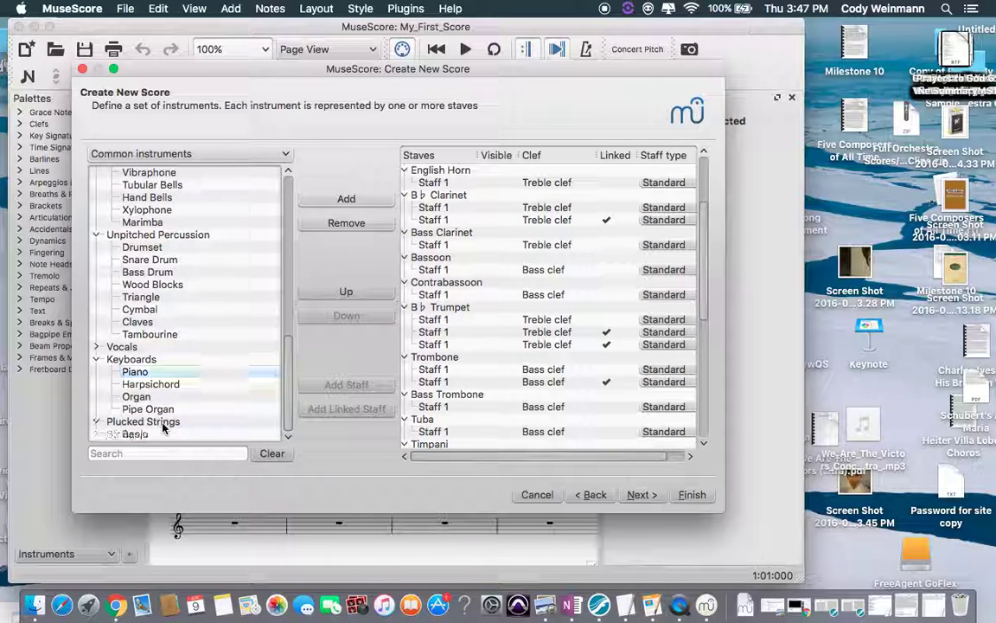
pyautogui.scroll(-12, 194, 412)
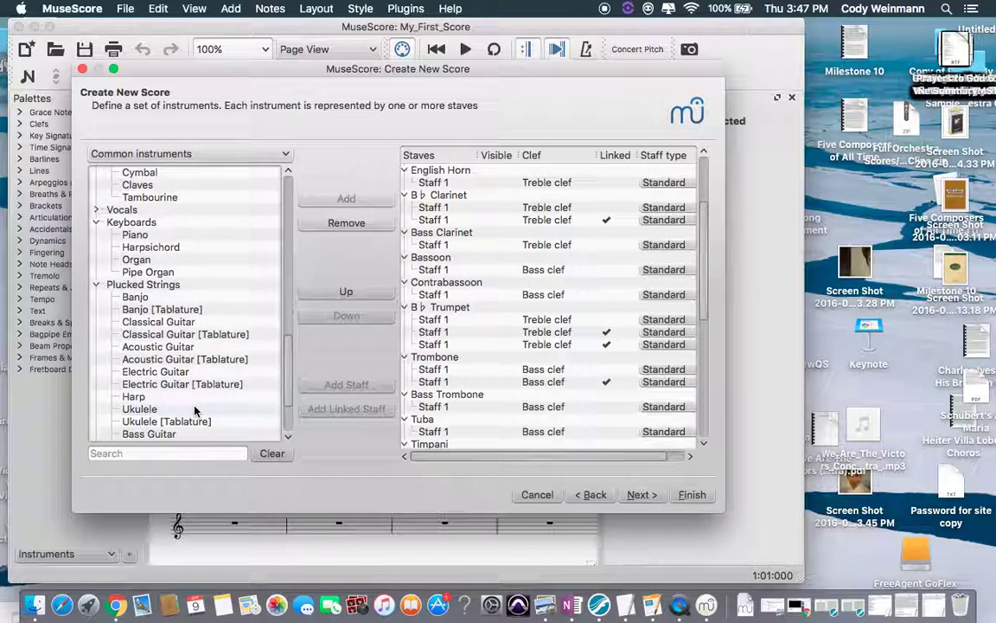
pyautogui.scroll(-2, 196, 411)
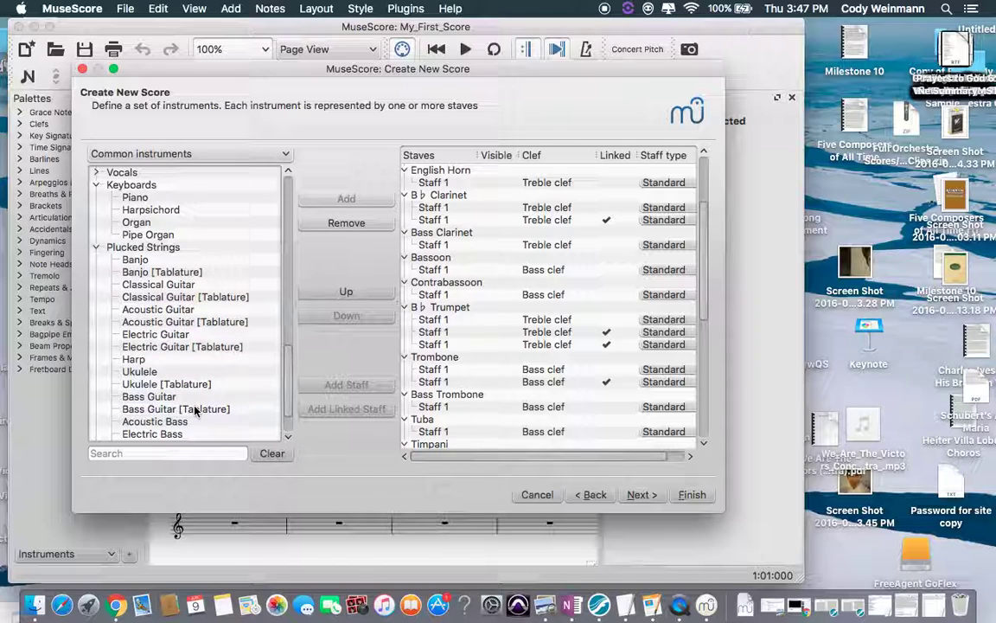
pyautogui.scroll(-4, 195, 412)
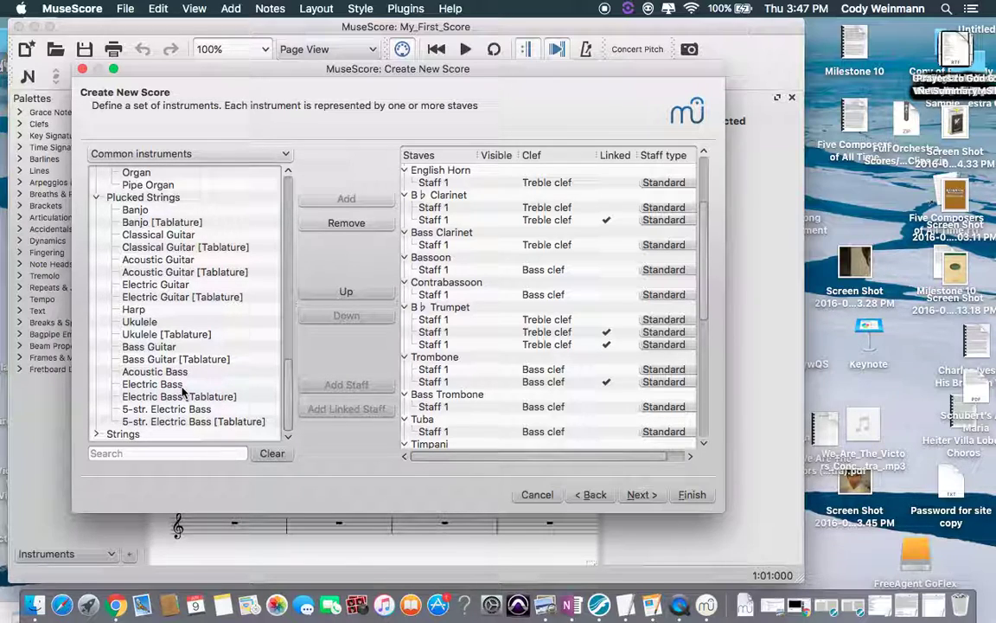
pyautogui.click(112, 434)
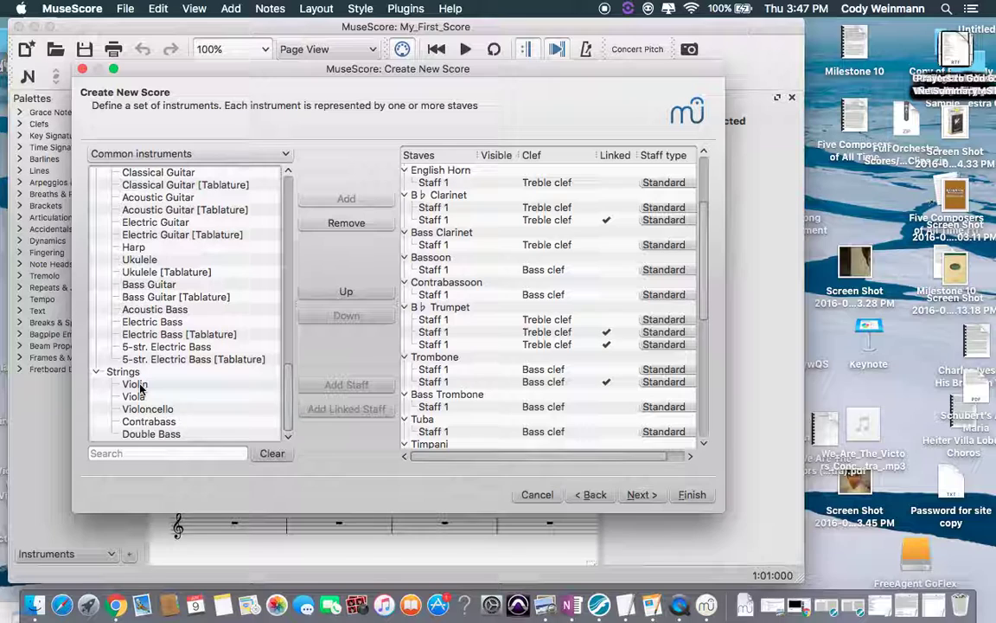
pyautogui.click(140, 386)
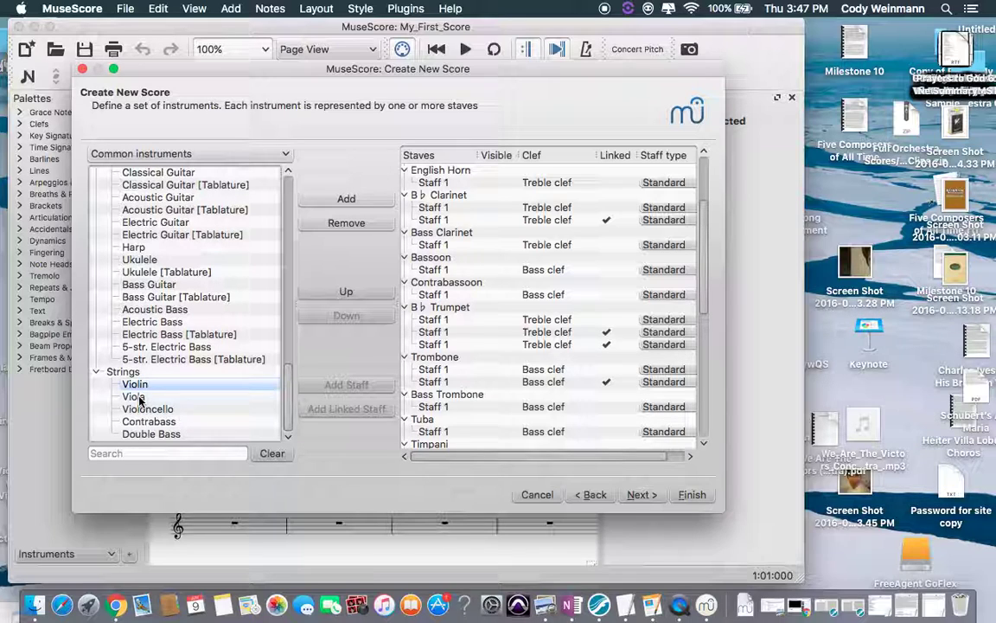
pyautogui.scroll(-10, 449, 346)
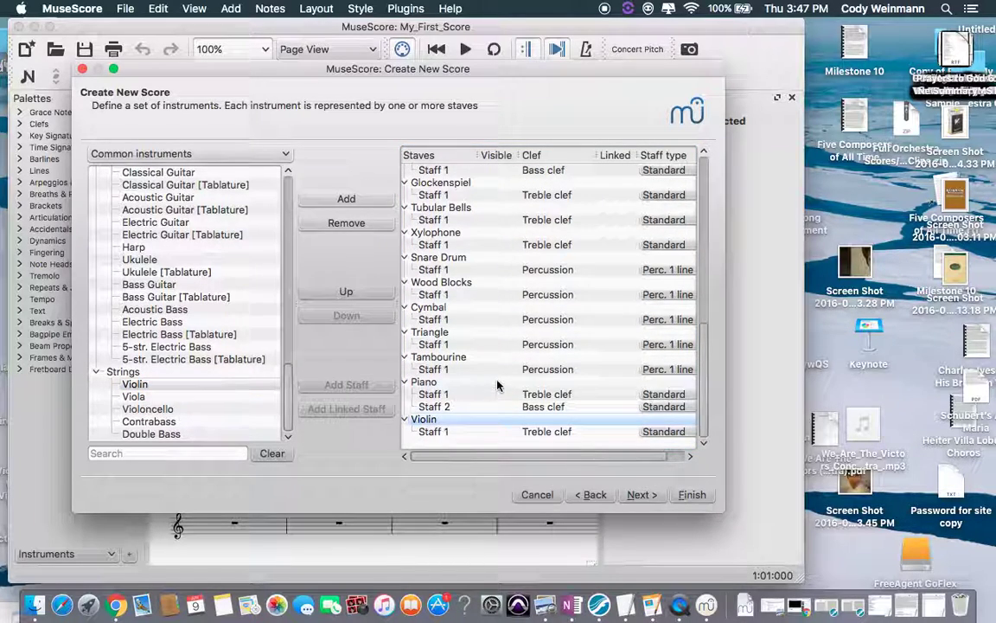
pyautogui.click(441, 430)
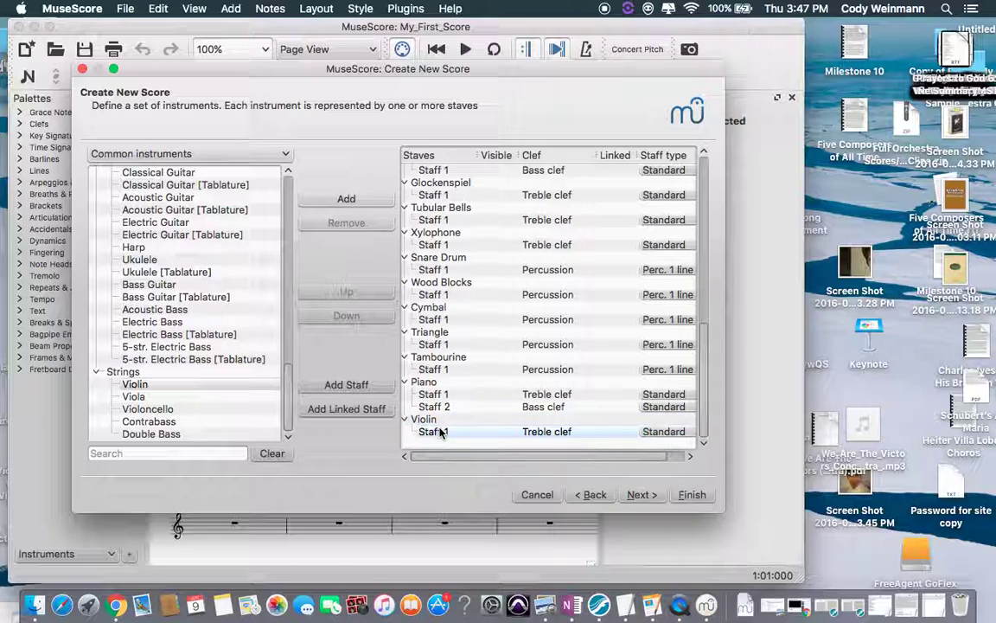
pyautogui.click(351, 409)
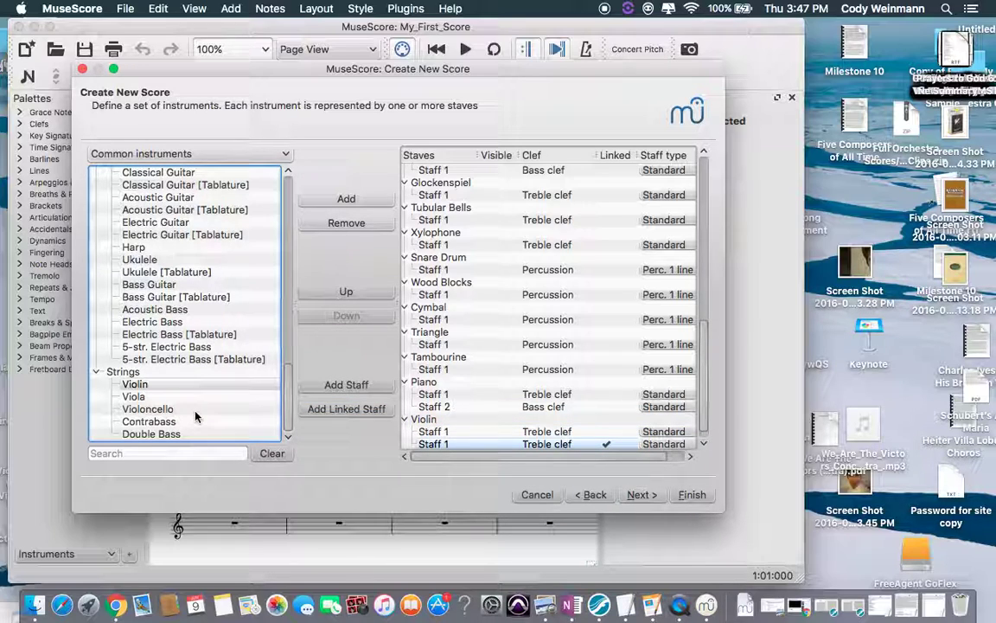
# - Add a Viola, a Violoncello and a Double Bass from the Strings group to the score
pyautogui.click(134, 396)
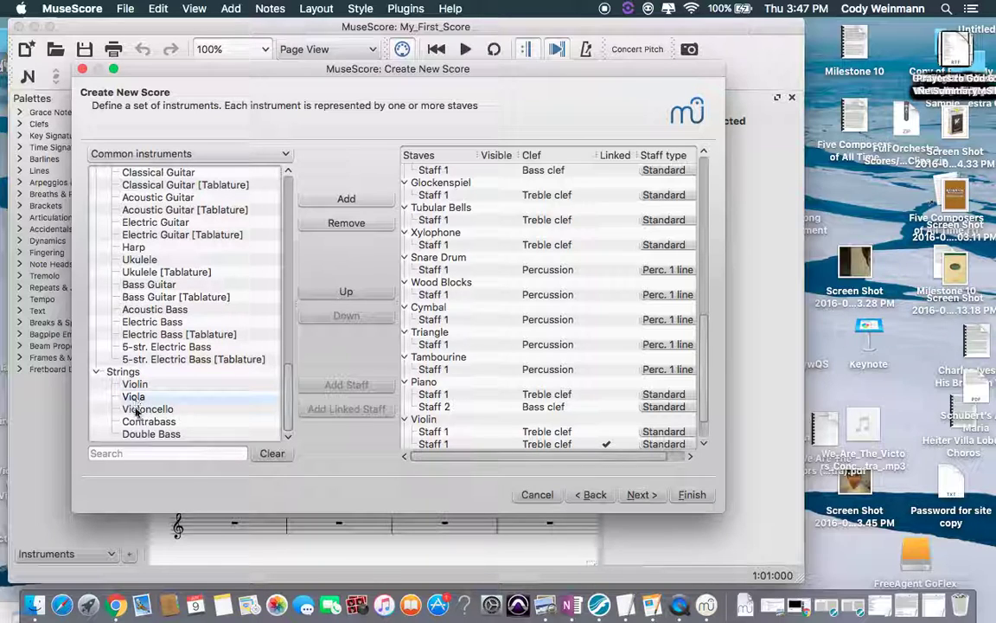
pyautogui.click(136, 412)
pyautogui.click(136, 437)
pyautogui.scroll(-3, 498, 406)
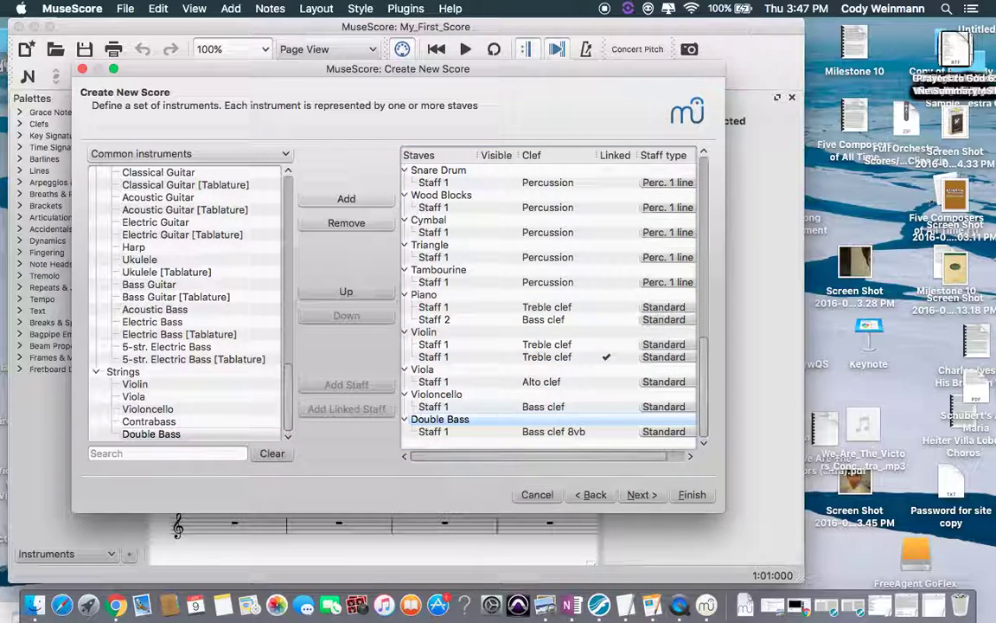
# - Accept the key signature without sharps or flats, the 4/4 time signature and 32 measures, and create the score
pyautogui.click(642, 494)
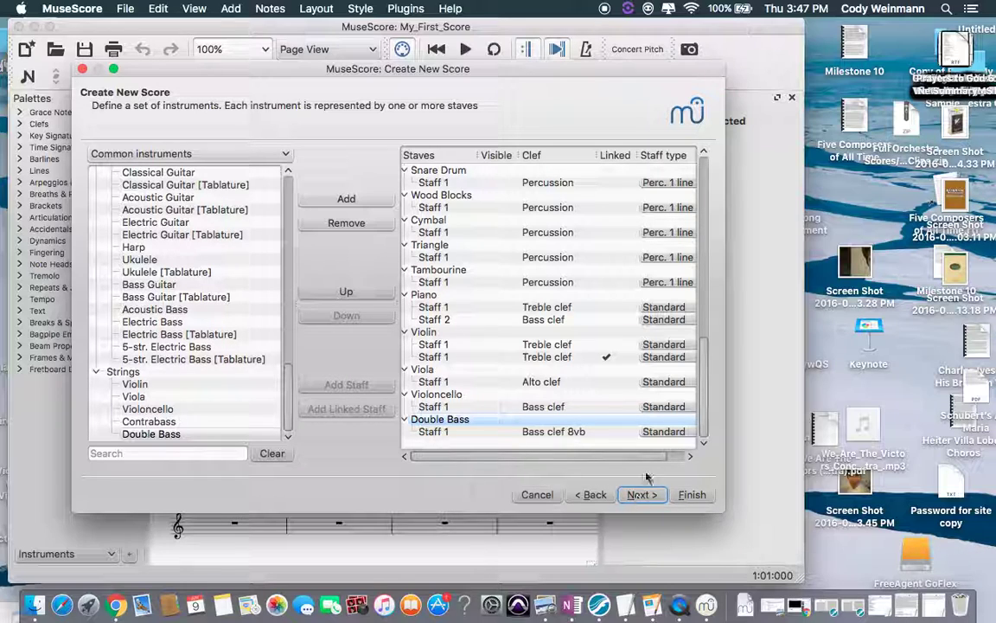
pyautogui.click(651, 496)
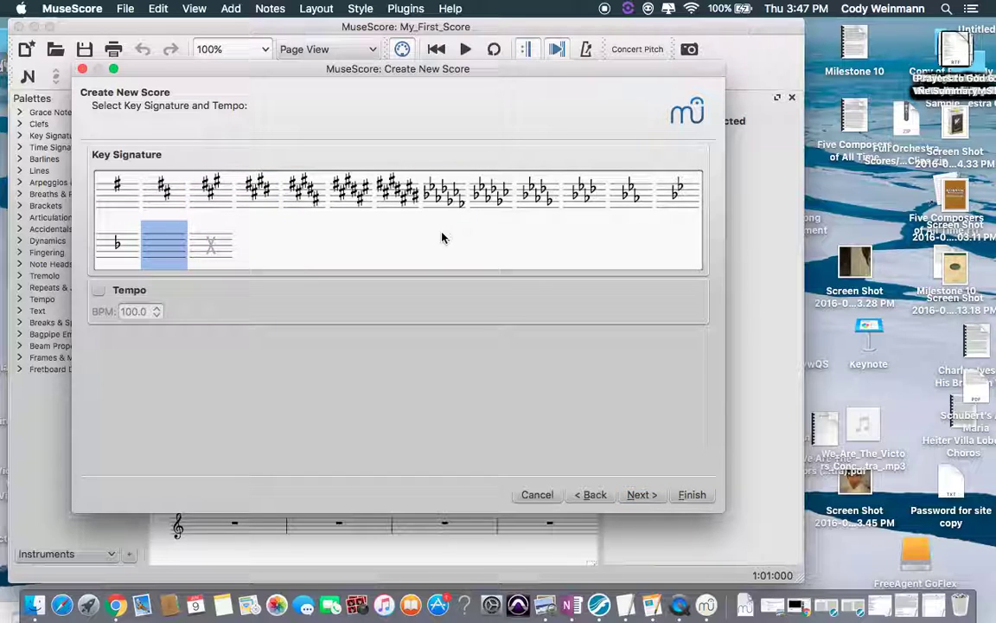
pyautogui.click(648, 499)
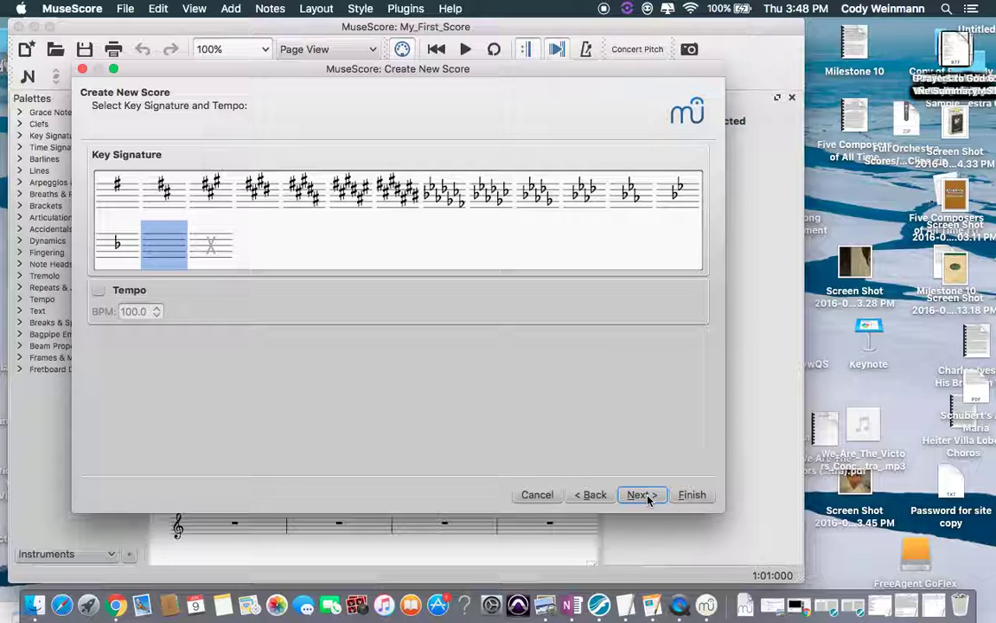
pyautogui.click(641, 494)
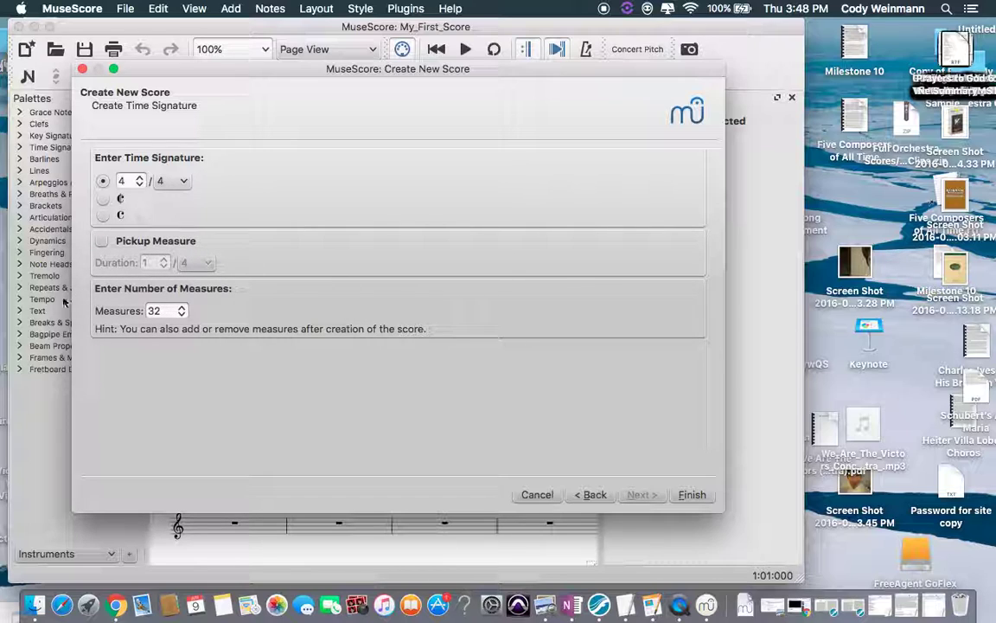
pyautogui.click(696, 500)
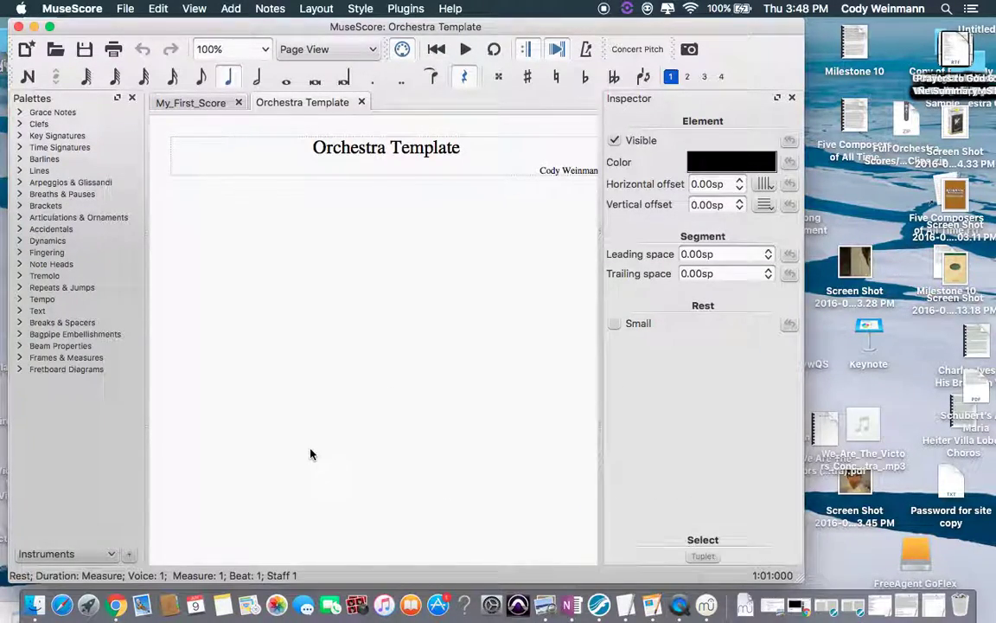
# - Examine the pages of the new orchestra score to check how the instrument staves fit on them
pyautogui.hscroll(10, 311, 454)
pyautogui.hscroll(5, 311, 454)
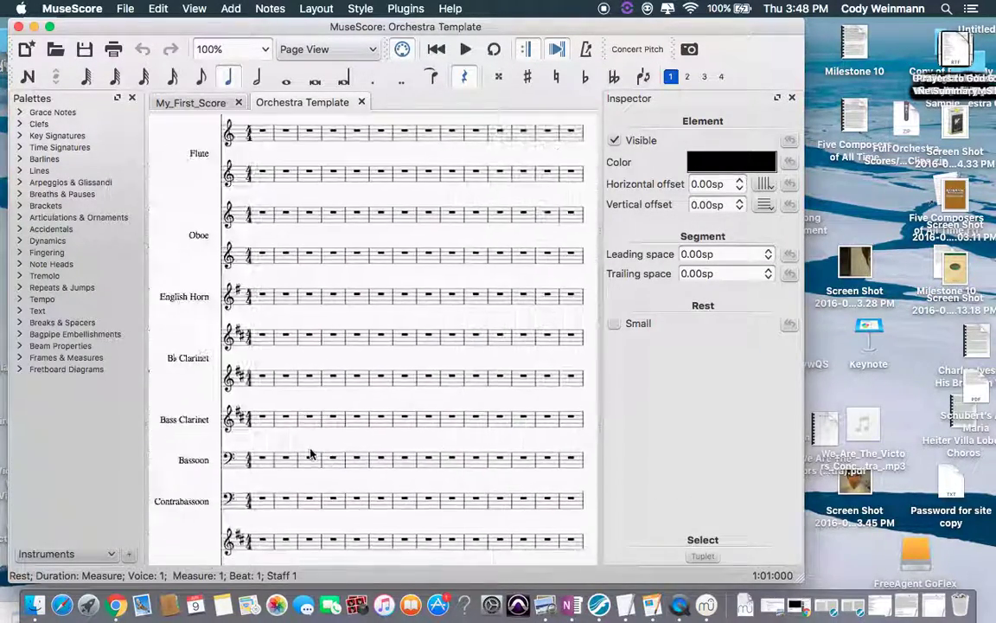
pyautogui.scroll(-5, 312, 454)
pyautogui.scroll(3, 311, 454)
pyautogui.scroll(3, 311, 454)
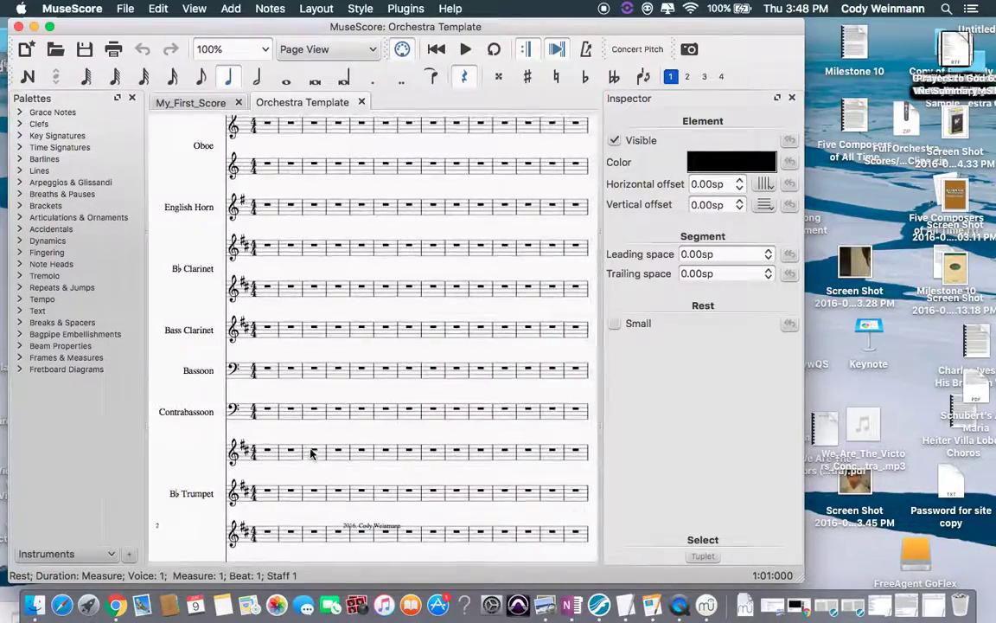
pyautogui.hscroll(3, 312, 454)
pyautogui.hscroll(-5, 311, 454)
pyautogui.scroll(-6, 311, 452)
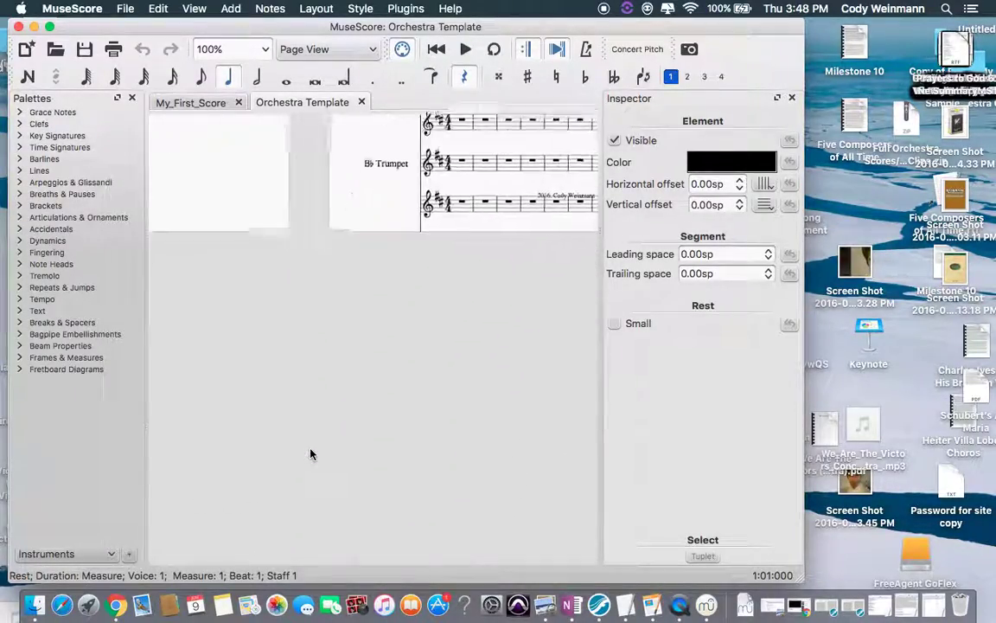
pyautogui.scroll(4, 312, 453)
pyautogui.hscroll(5, 311, 452)
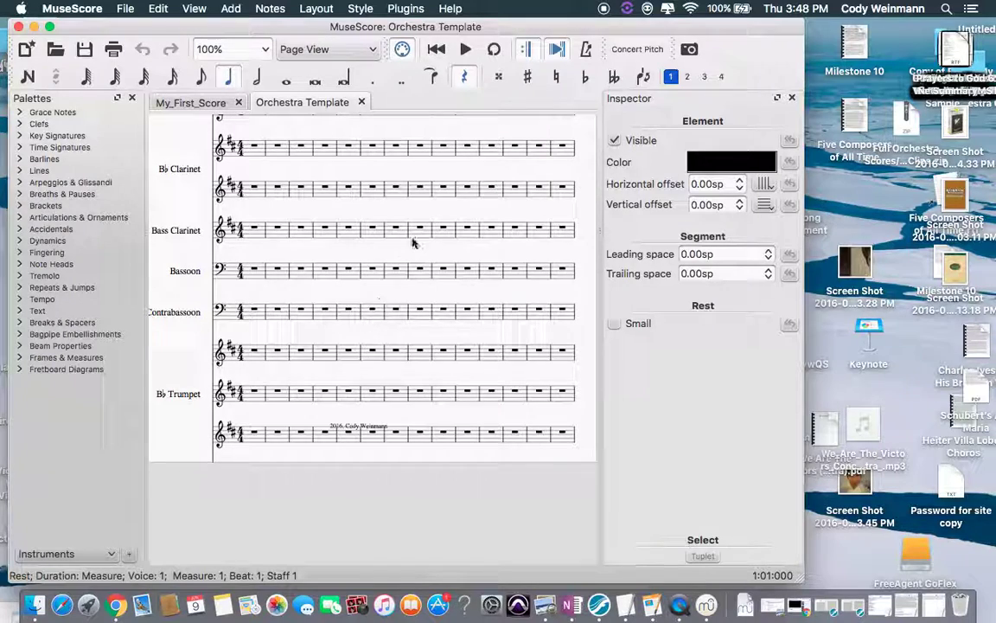
# - Switch the page settings to inches and apply the Legal page size to the score
pyautogui.click(323, 10)
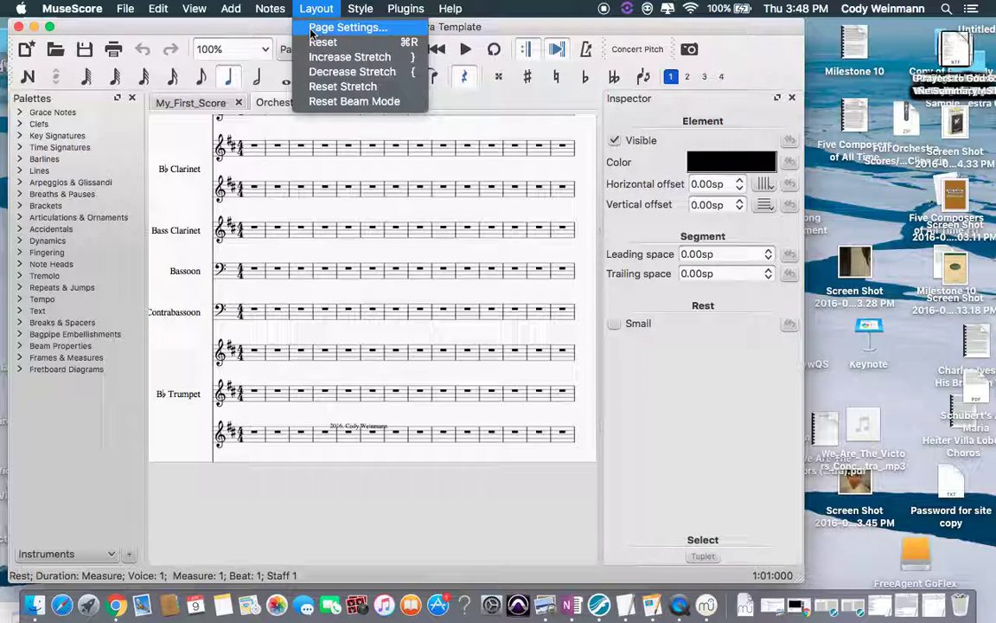
pyautogui.click(315, 27)
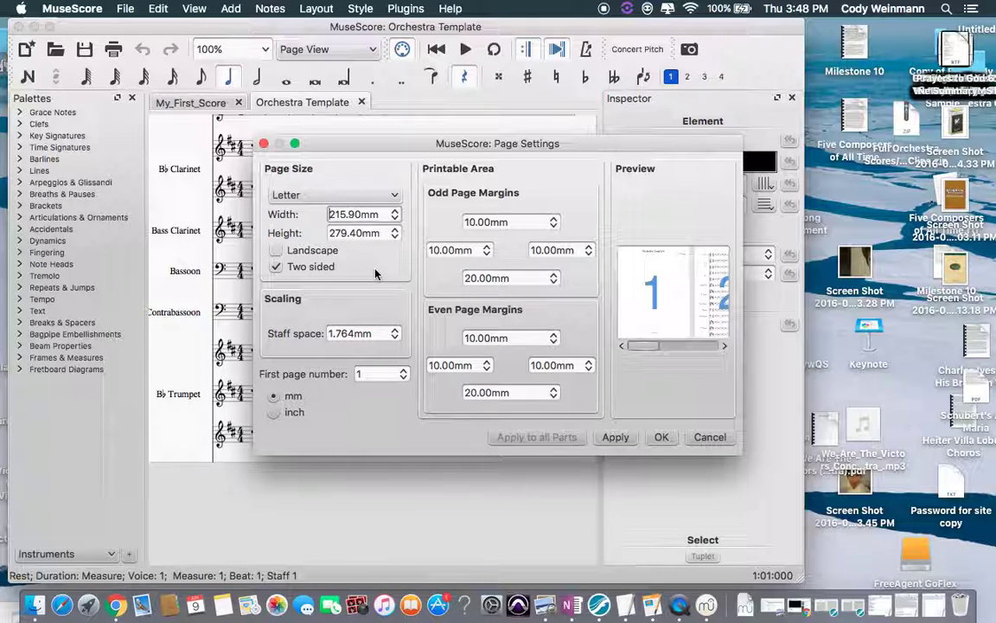
pyautogui.click(271, 414)
pyautogui.click(355, 214)
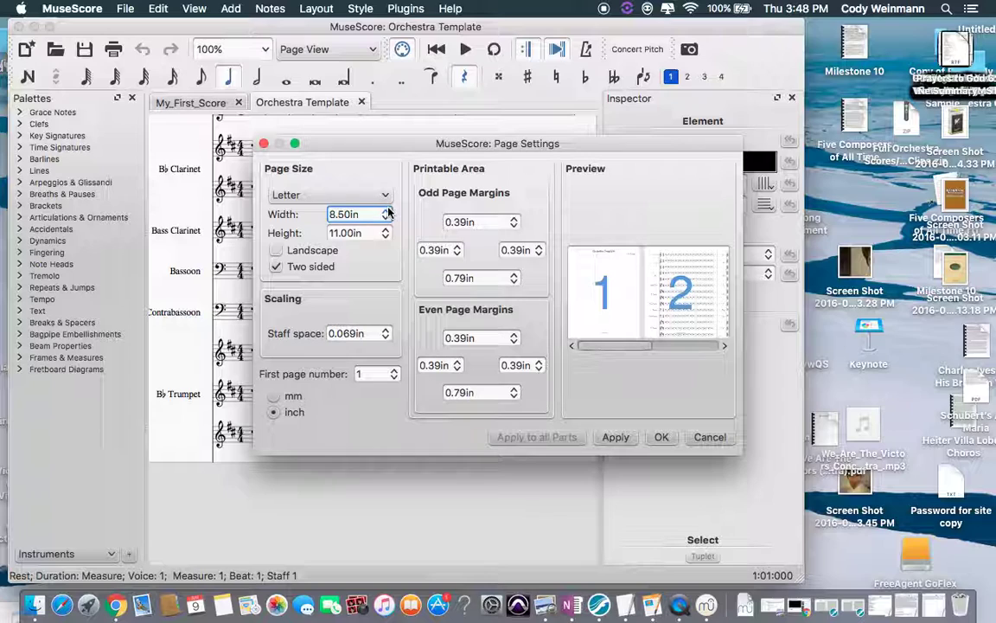
pyautogui.click(342, 195)
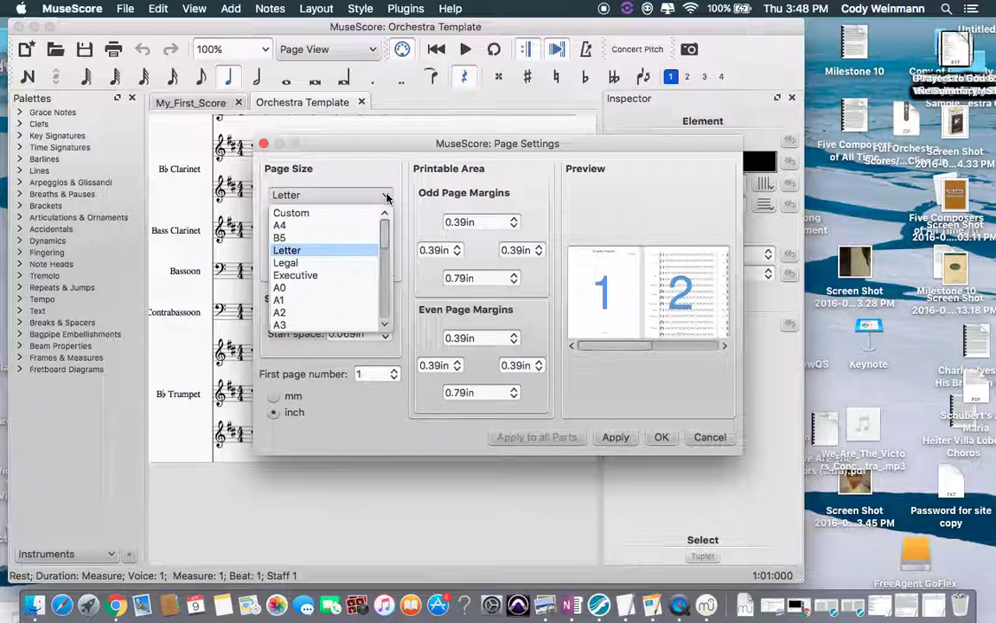
pyautogui.click(304, 262)
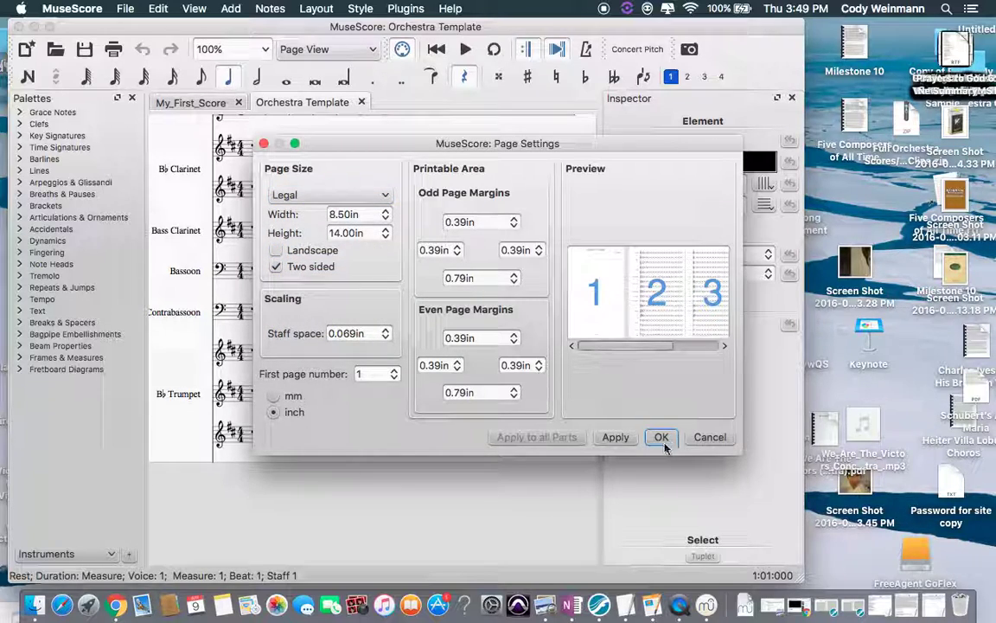
pyautogui.click(617, 438)
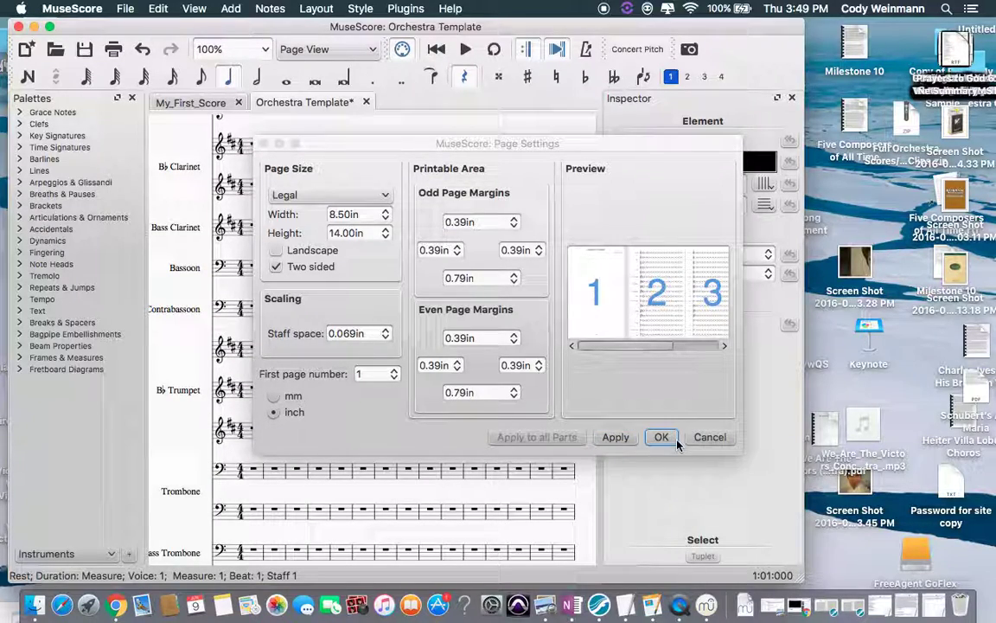
pyautogui.click(661, 436)
# - Check how the staves fit on the Legal-size pages and reopen the page settings
pyautogui.scroll(-5, 443, 511)
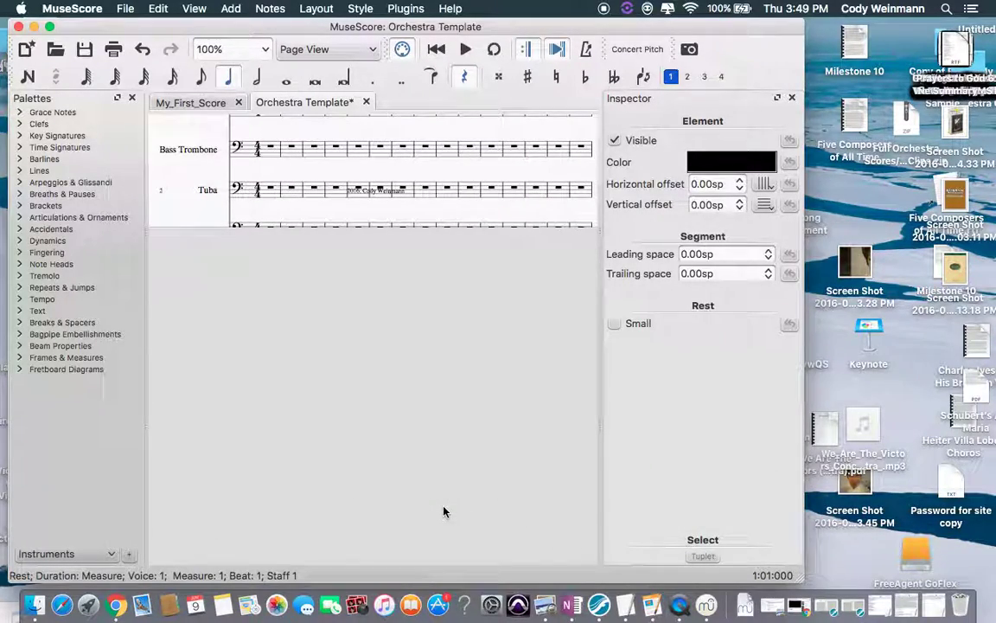
pyautogui.scroll(5, 443, 511)
pyautogui.hscroll(3, 443, 511)
pyautogui.scroll(1, 459, 441)
pyautogui.hscroll(1, 472, 381)
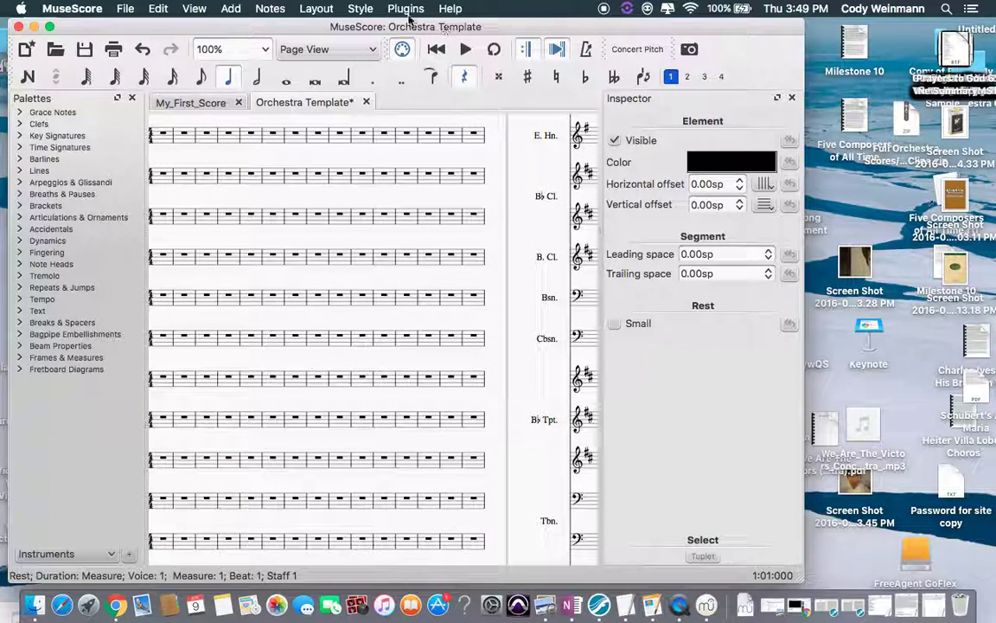
pyautogui.click(313, 8)
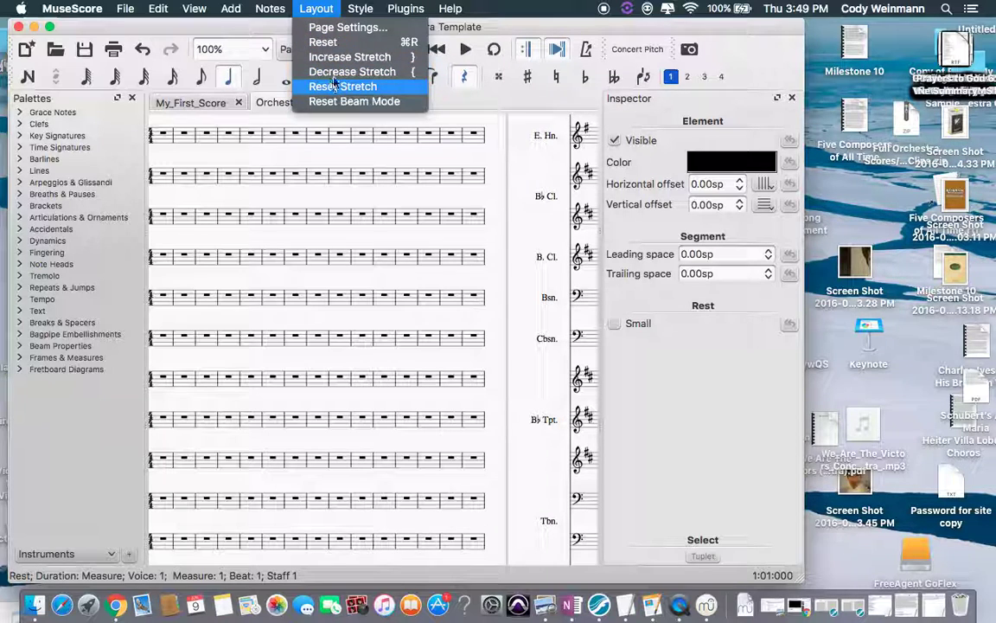
pyautogui.click(339, 27)
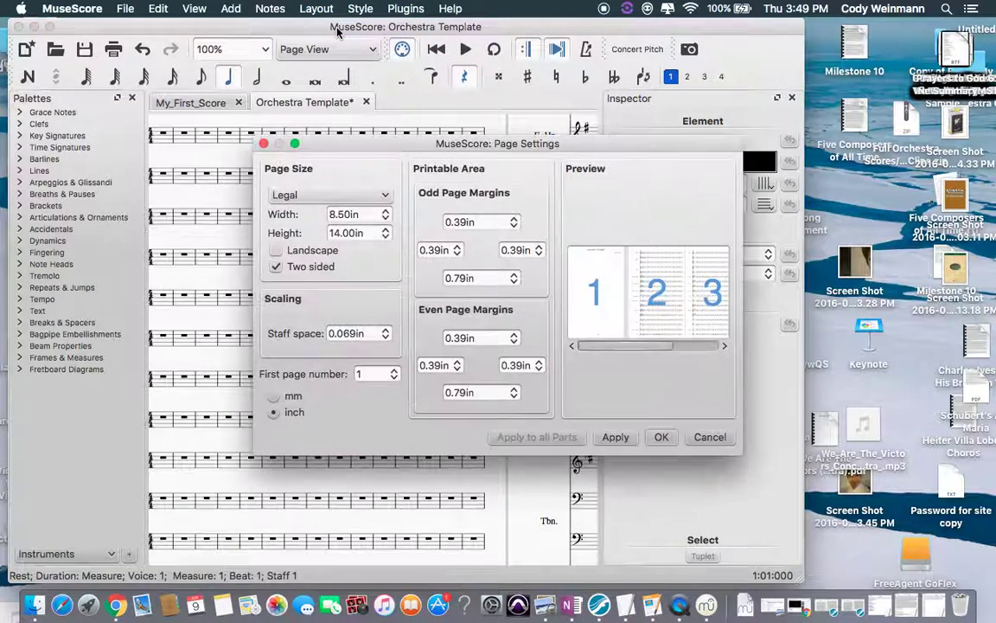
# - Try the A4, A0, Executive and A2 page sizes and compare them in the page preview
pyautogui.click(320, 196)
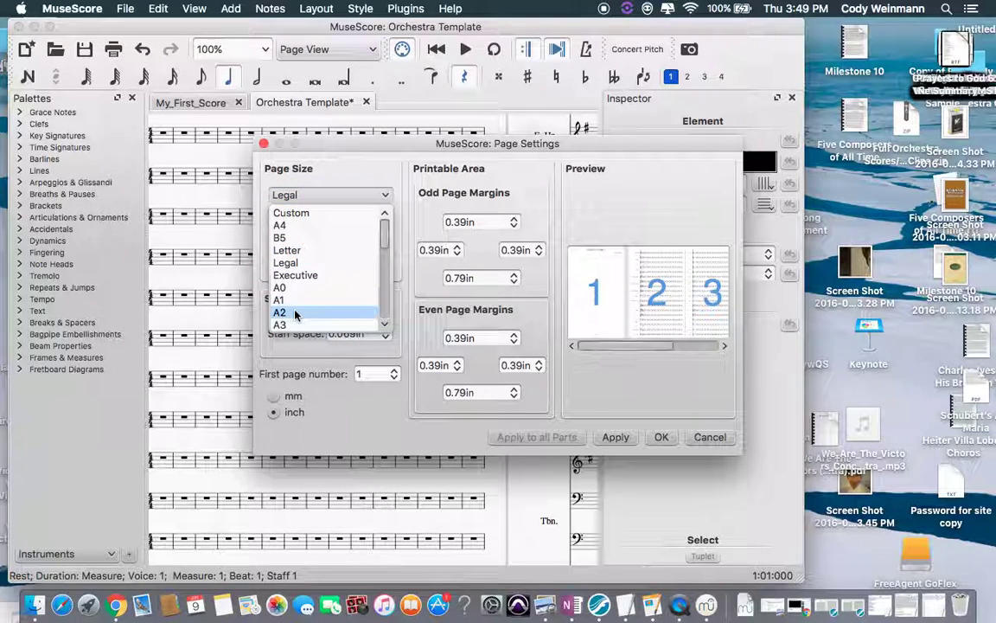
pyautogui.click(291, 225)
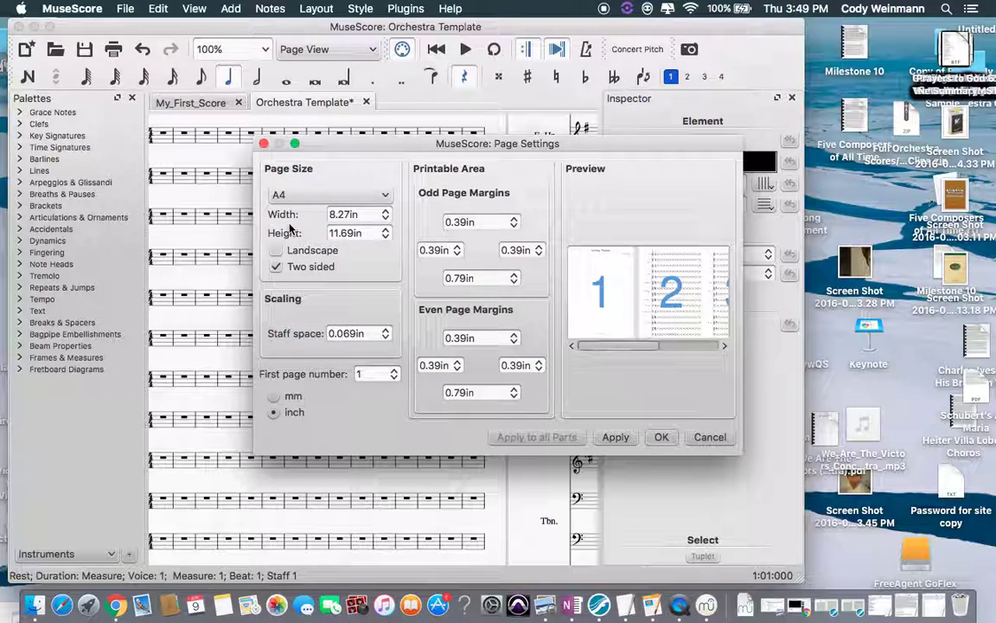
pyautogui.click(304, 196)
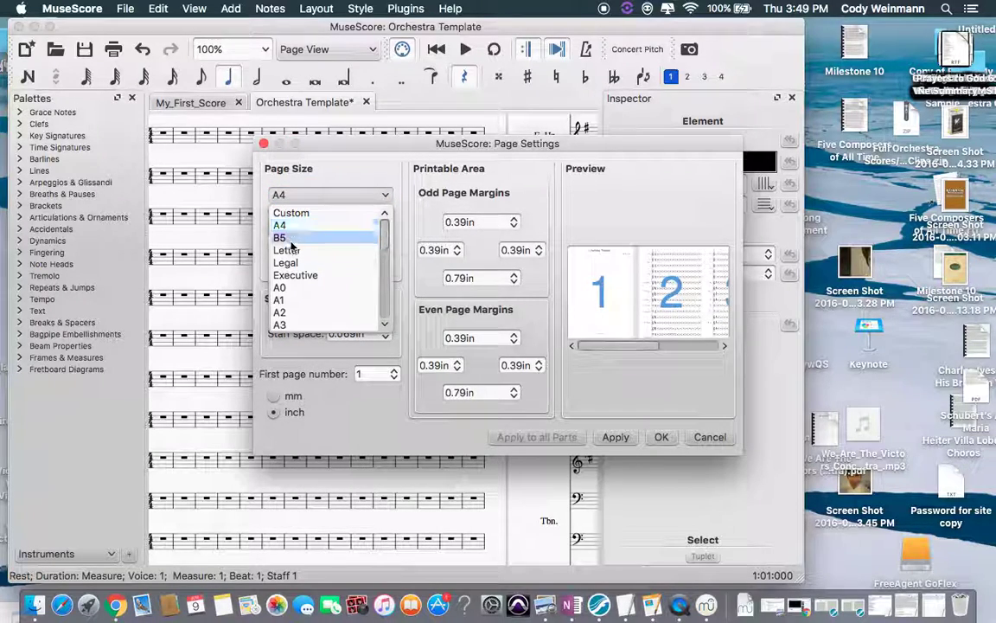
pyautogui.click(282, 288)
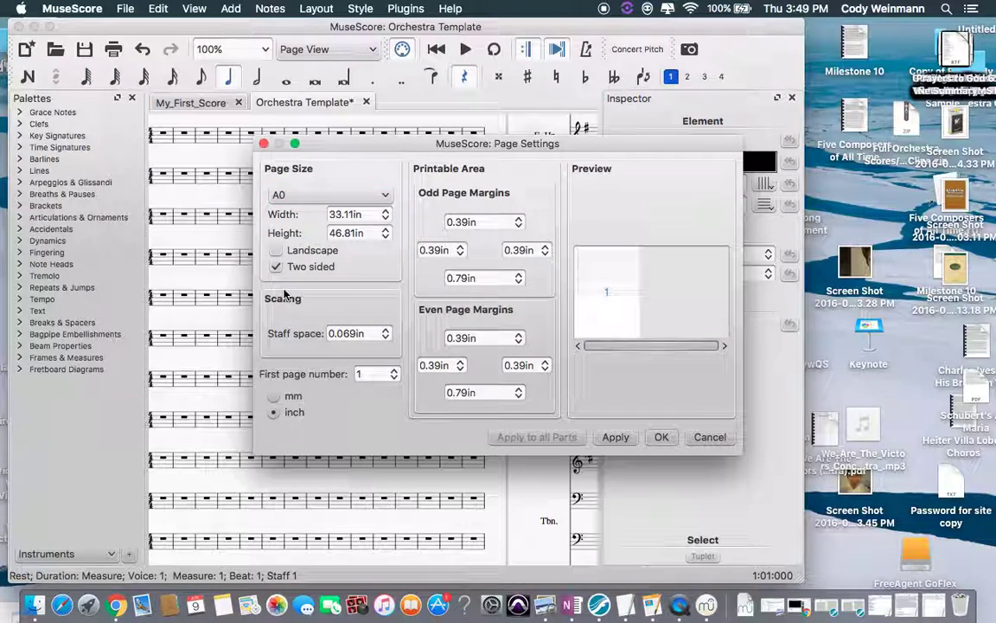
pyautogui.click(303, 194)
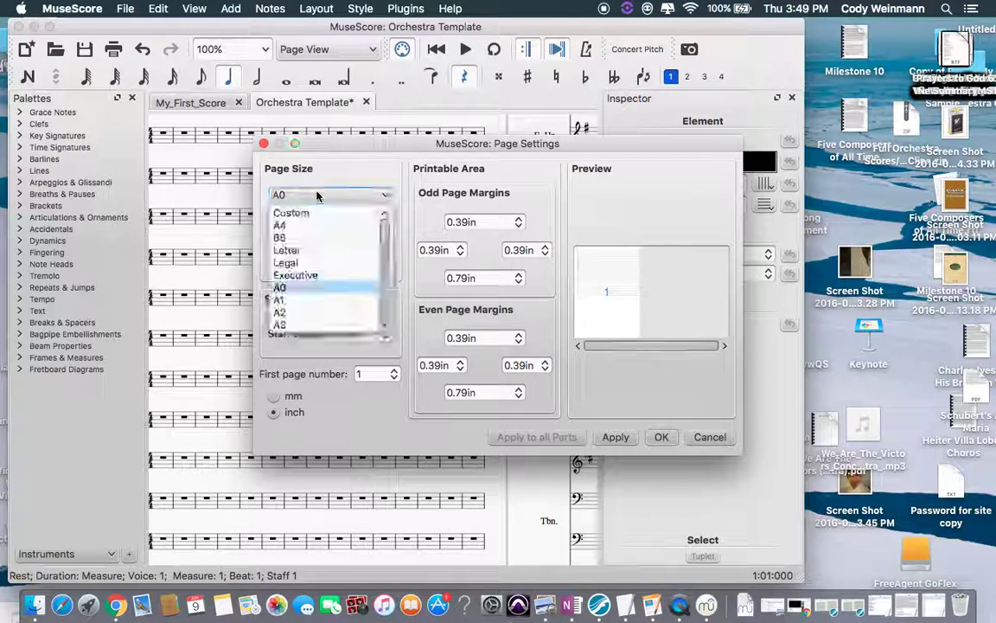
pyautogui.click(291, 277)
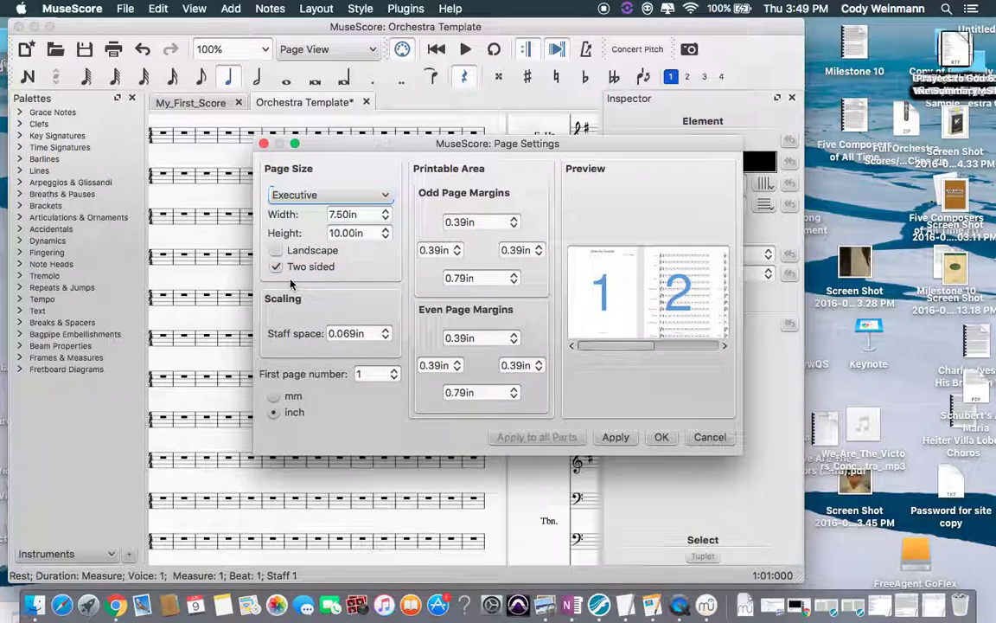
pyautogui.click(317, 196)
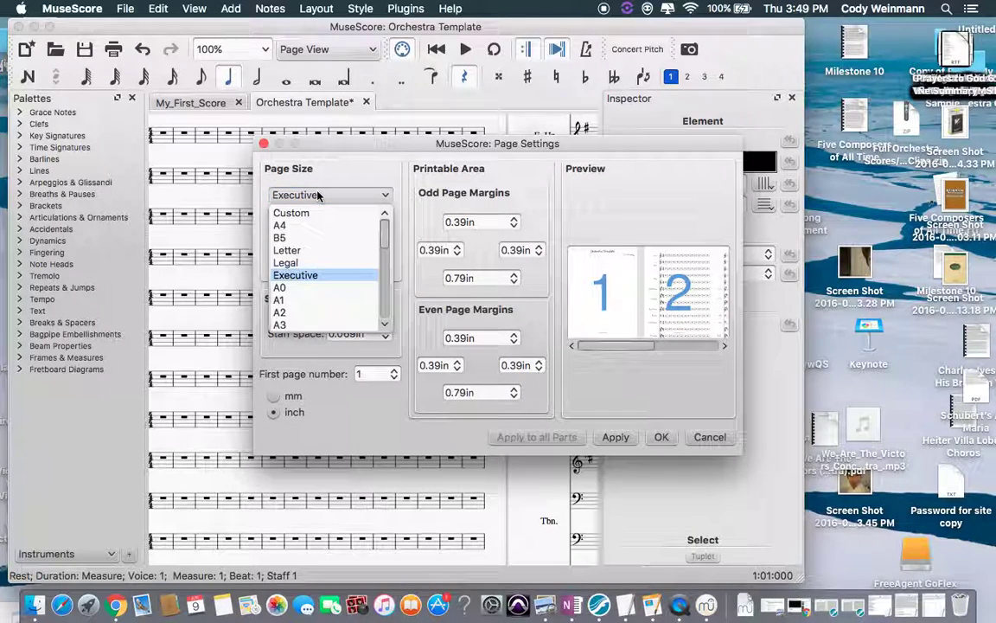
pyautogui.click(285, 312)
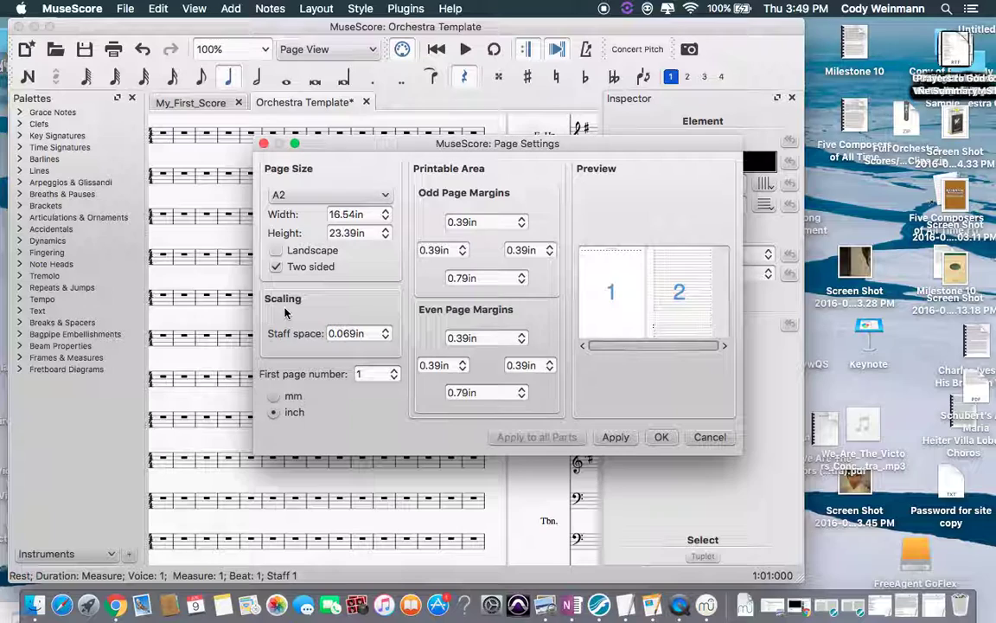
# - Apply a custom page size 12 inches wide and 18 inches high to the score
pyautogui.click(338, 199)
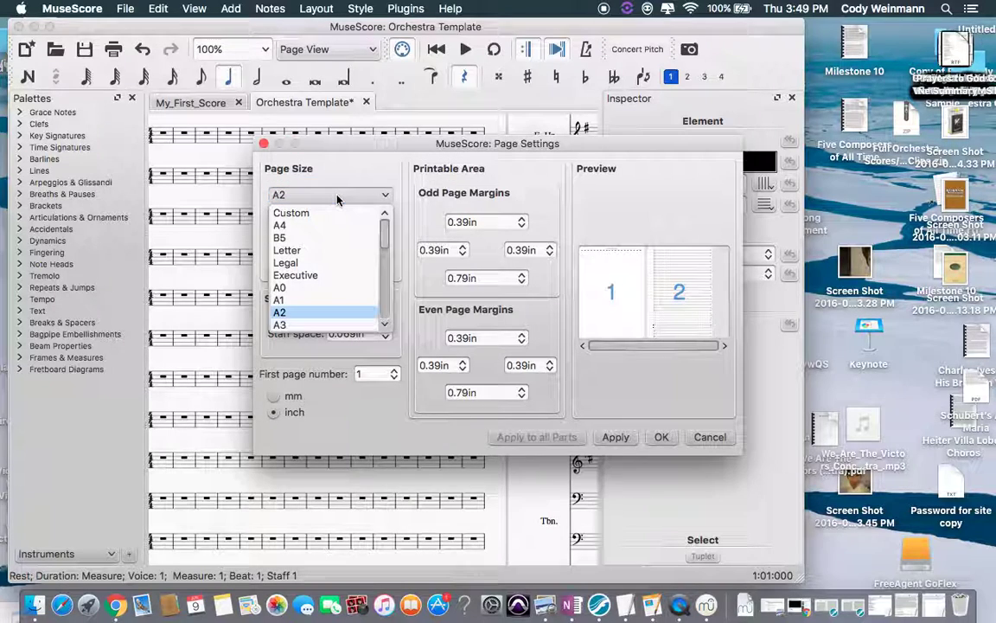
pyautogui.click(332, 214)
pyautogui.click(333, 215)
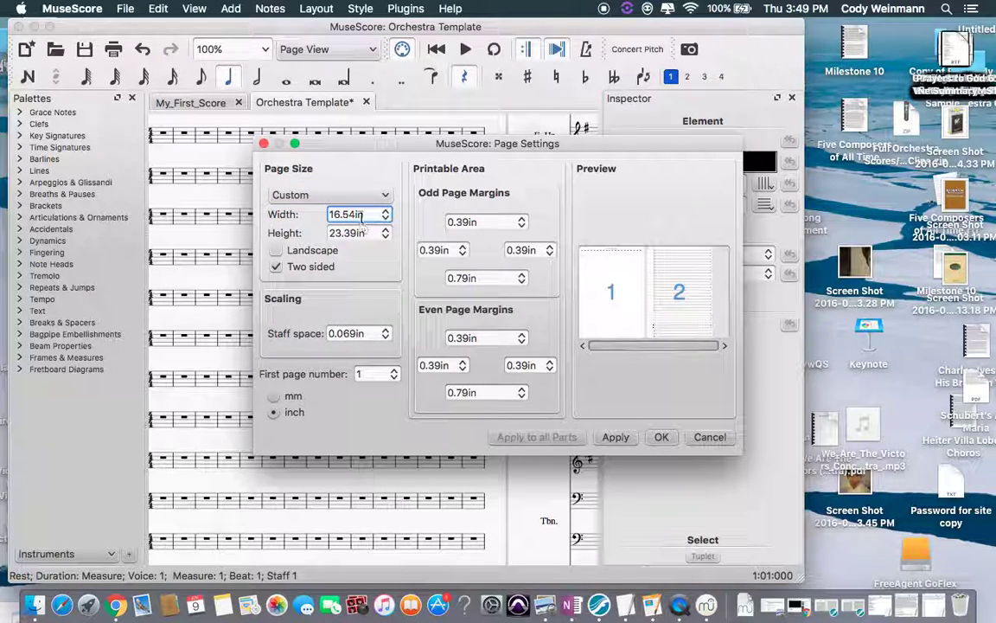
pyautogui.click(359, 214)
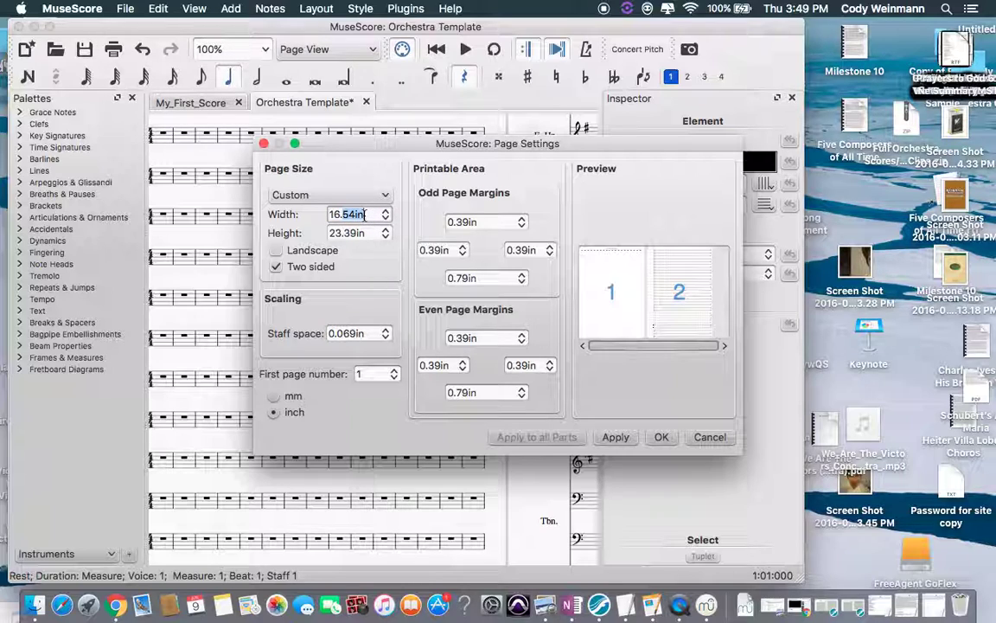
pyautogui.moveTo(364, 214); pyautogui.dragTo(289, 215)
pyautogui.write('12')
pyautogui.click(373, 232)
pyautogui.moveTo(371, 235); pyautogui.dragTo(283, 233)
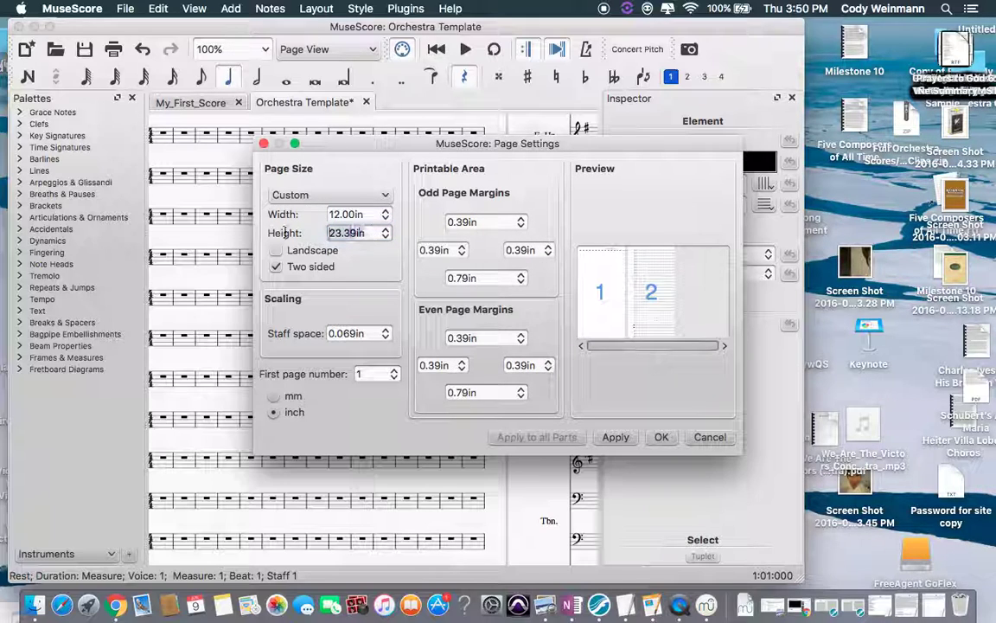
pyautogui.write('18')
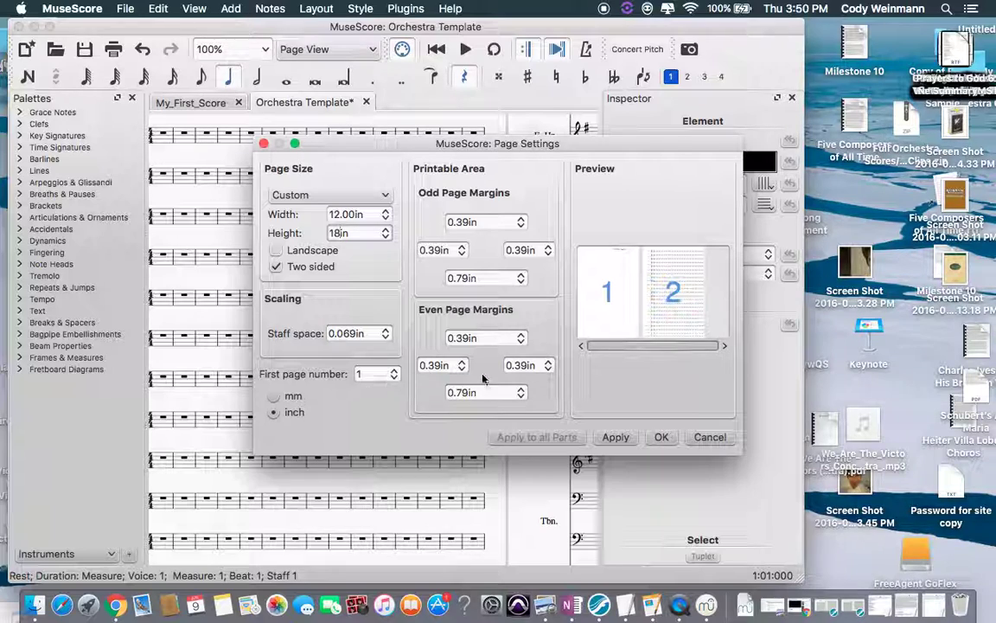
pyautogui.click(616, 438)
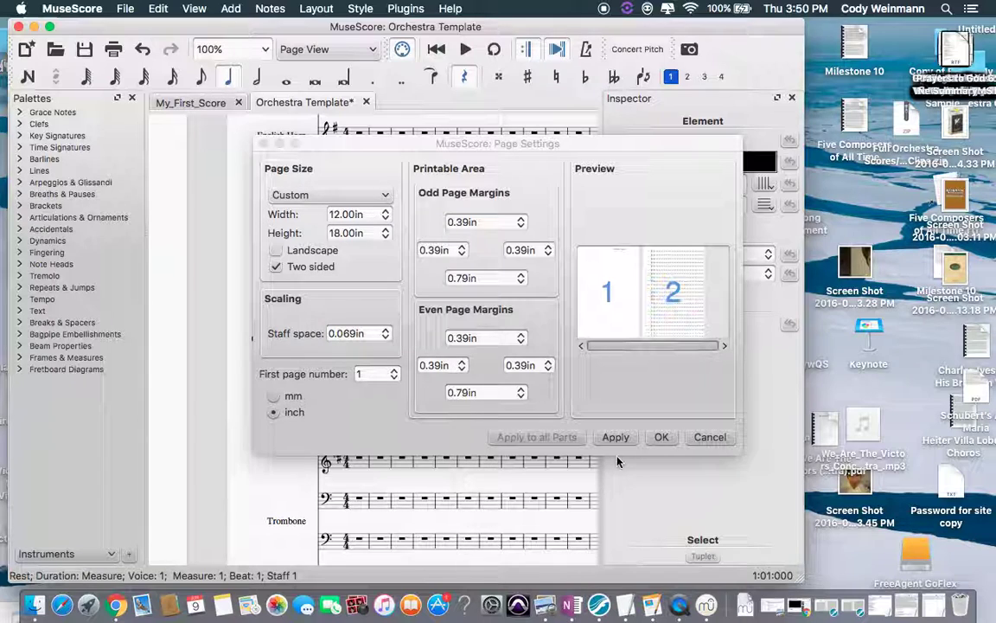
pyautogui.click(661, 437)
# - Check the staves on the enlarged pages and apply a staff space of 0.034 in to the score
pyautogui.scroll(-10, 444, 494)
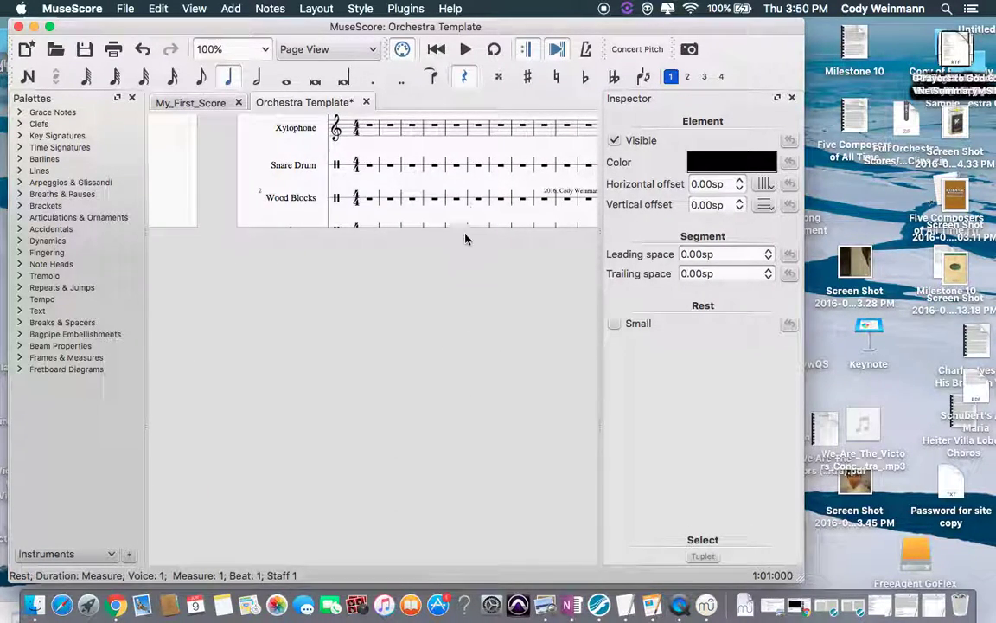
pyautogui.scroll(5, 471, 186)
pyautogui.scroll(8, 471, 186)
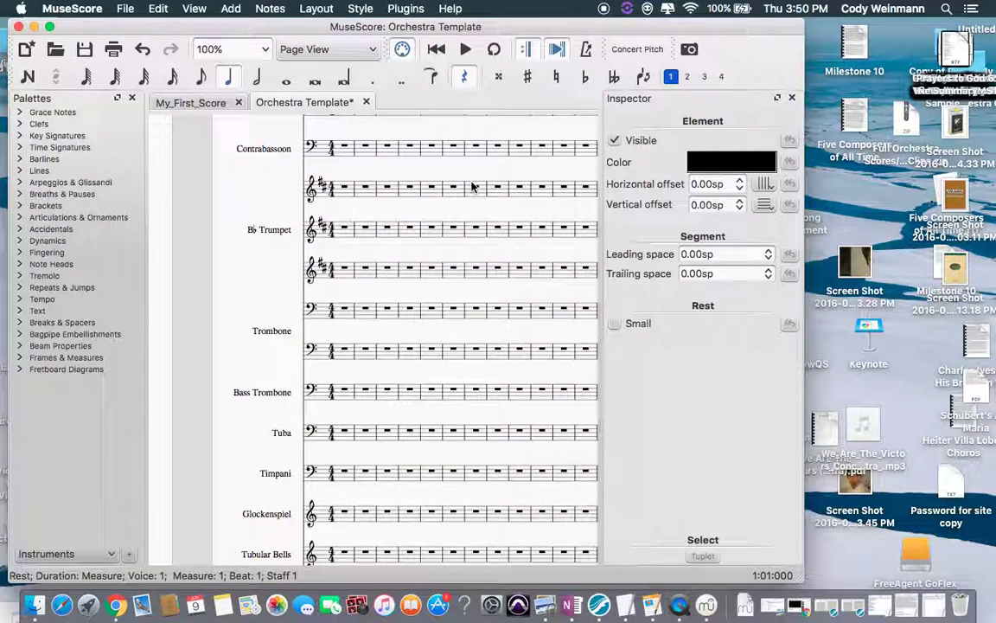
pyautogui.click(316, 9)
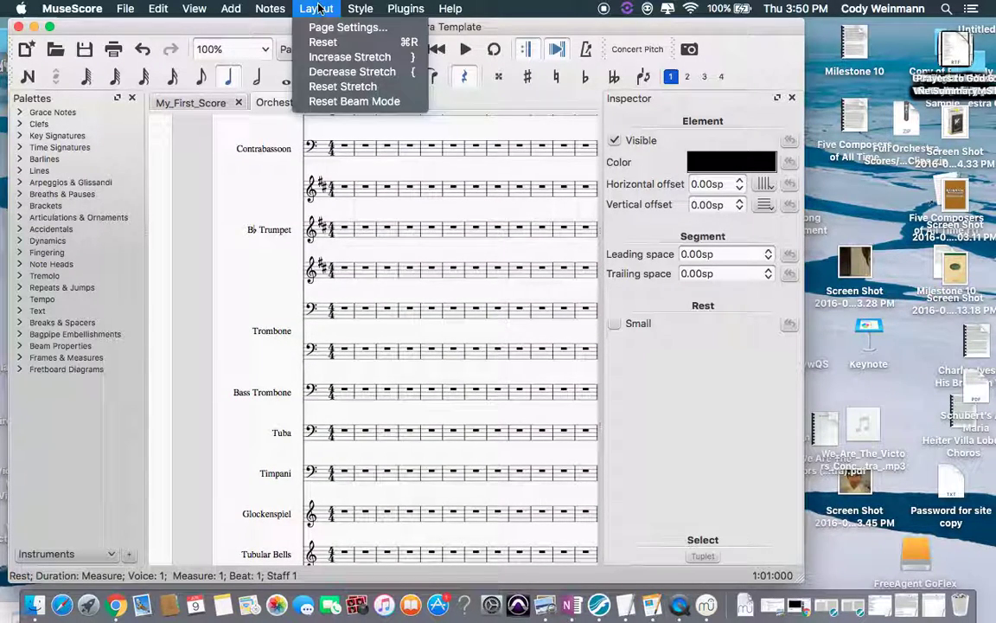
pyautogui.click(320, 27)
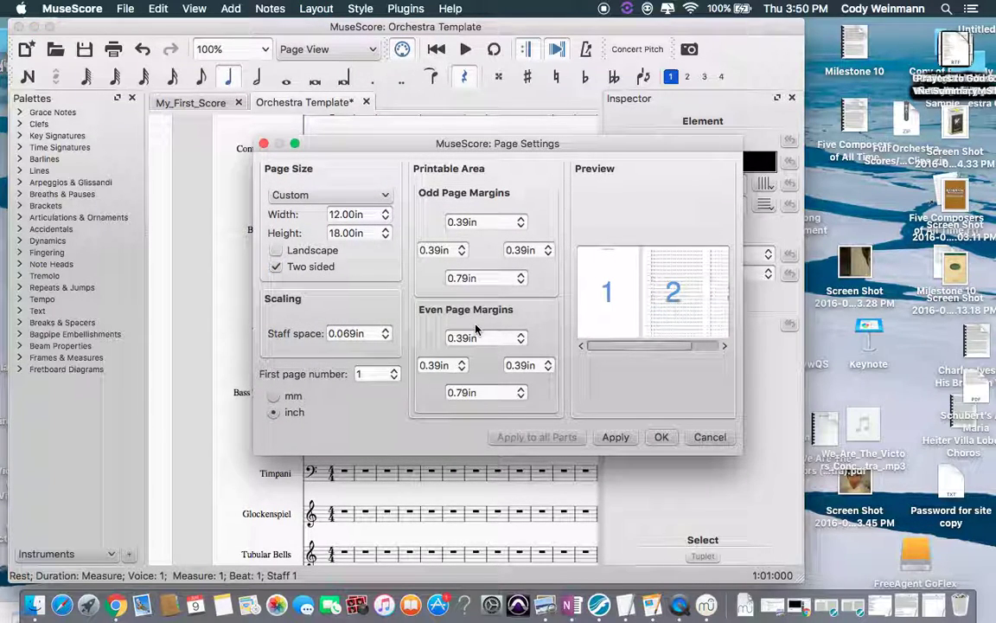
pyautogui.click(383, 334)
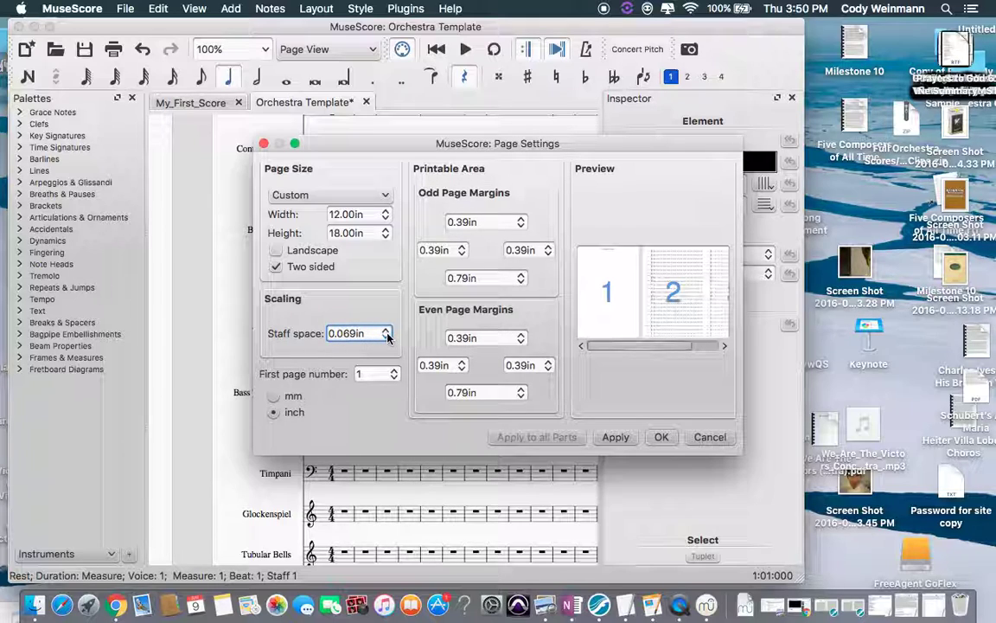
pyautogui.click(386, 330)
pyautogui.click(386, 338)
pyautogui.click(386, 338)
pyautogui.click(385, 338)
pyautogui.click(385, 338)
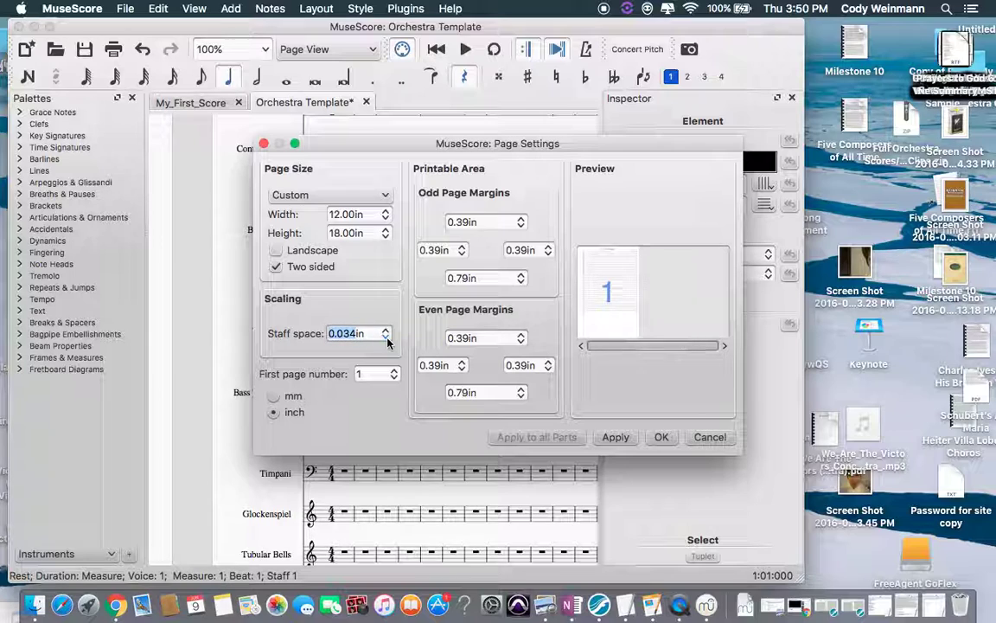
pyautogui.click(616, 437)
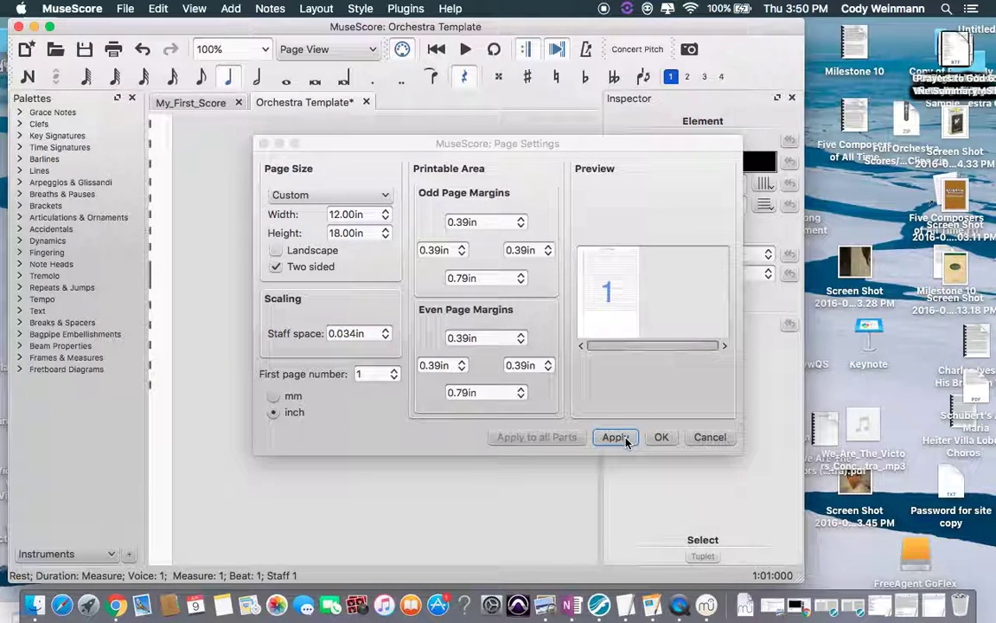
# - Apply a staff space of 0.064 in to the score and close the page settings
pyautogui.click(369, 335)
pyautogui.click(386, 329)
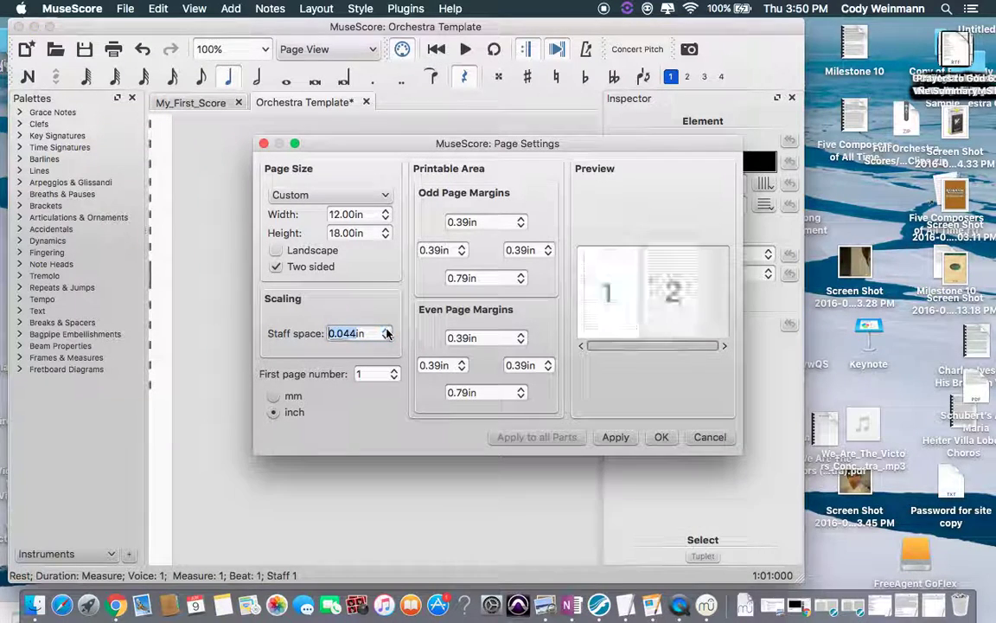
pyautogui.click(386, 329)
pyautogui.click(386, 329)
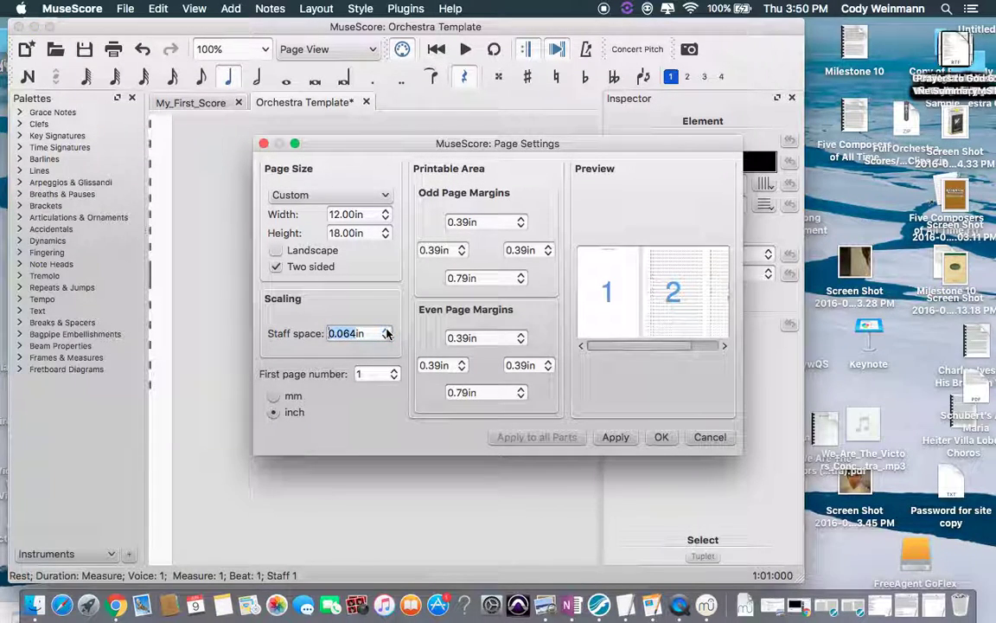
pyautogui.click(616, 437)
pyautogui.click(482, 517)
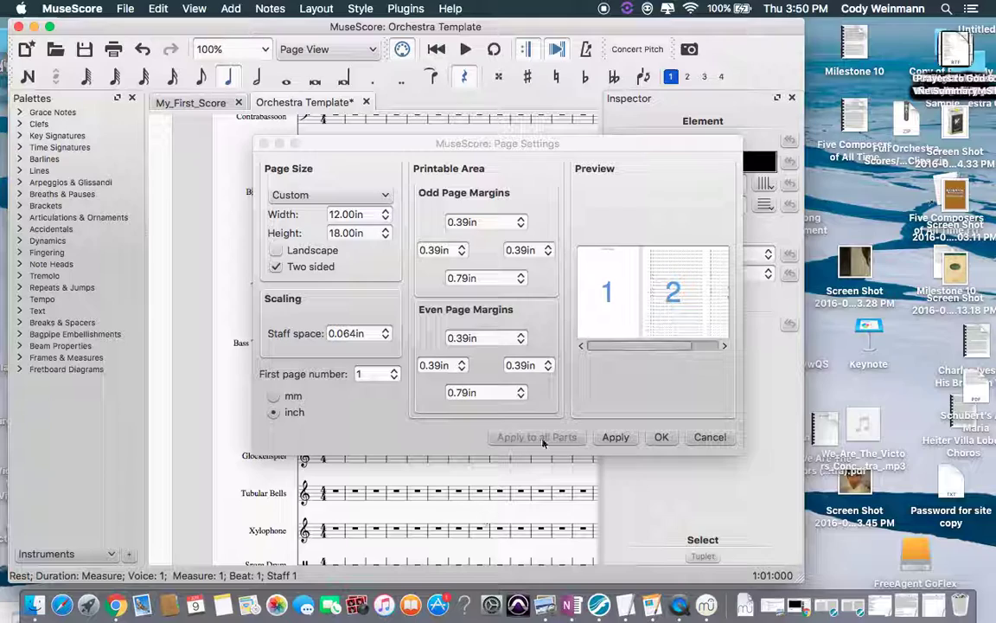
pyautogui.click(661, 437)
# - Apply a staff space of 0.049 in to the score and check that the staves fit down to the Double Bass
pyautogui.scroll(-5, 450, 484)
pyautogui.scroll(-5, 406, 487)
pyautogui.scroll(8, 407, 487)
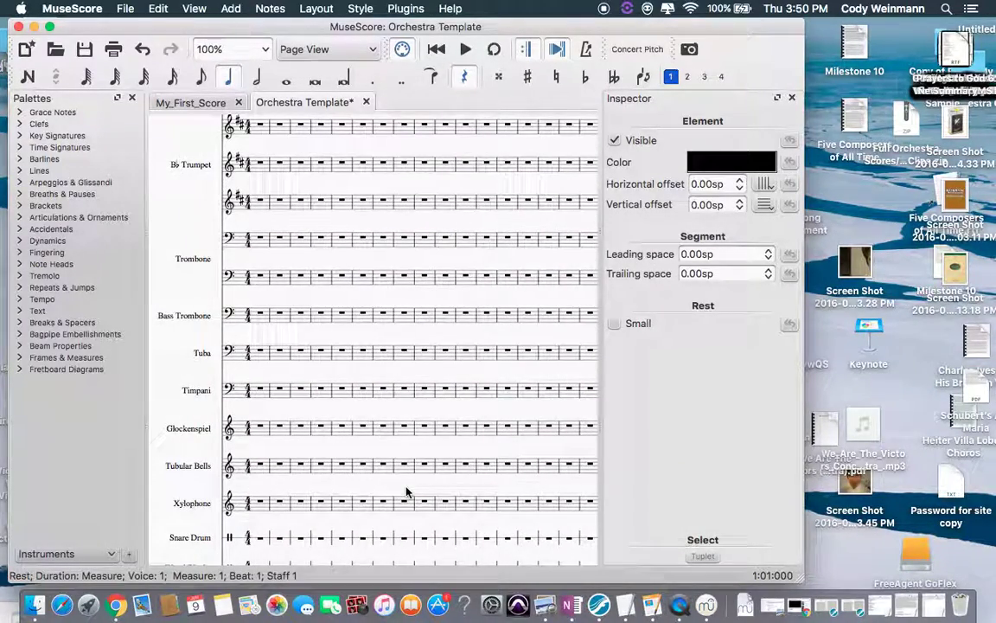
pyautogui.scroll(-2, 407, 489)
pyautogui.hscroll(-1, 407, 489)
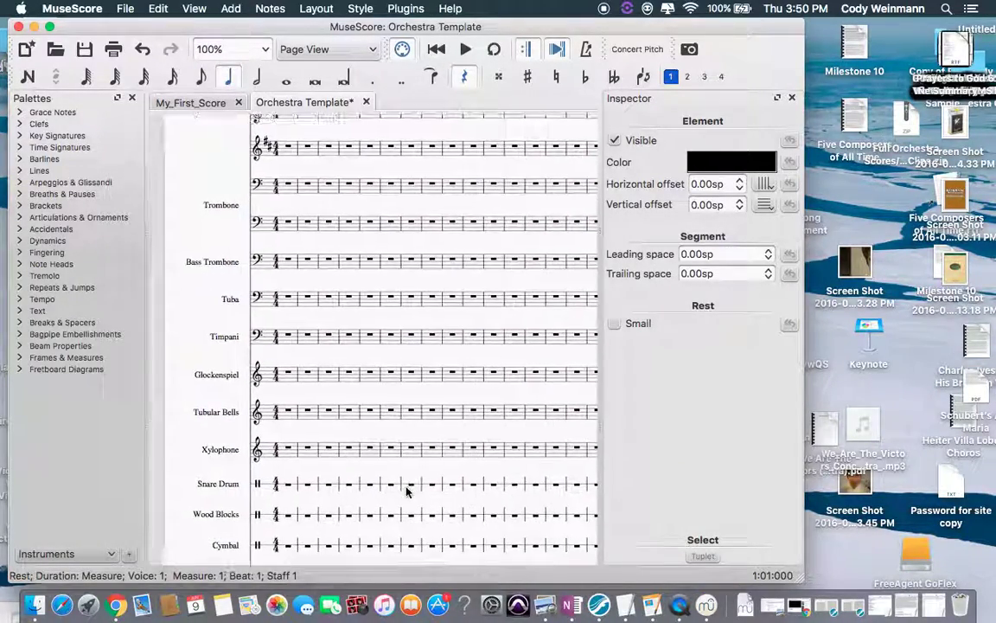
pyautogui.click(307, 7)
pyautogui.click(320, 31)
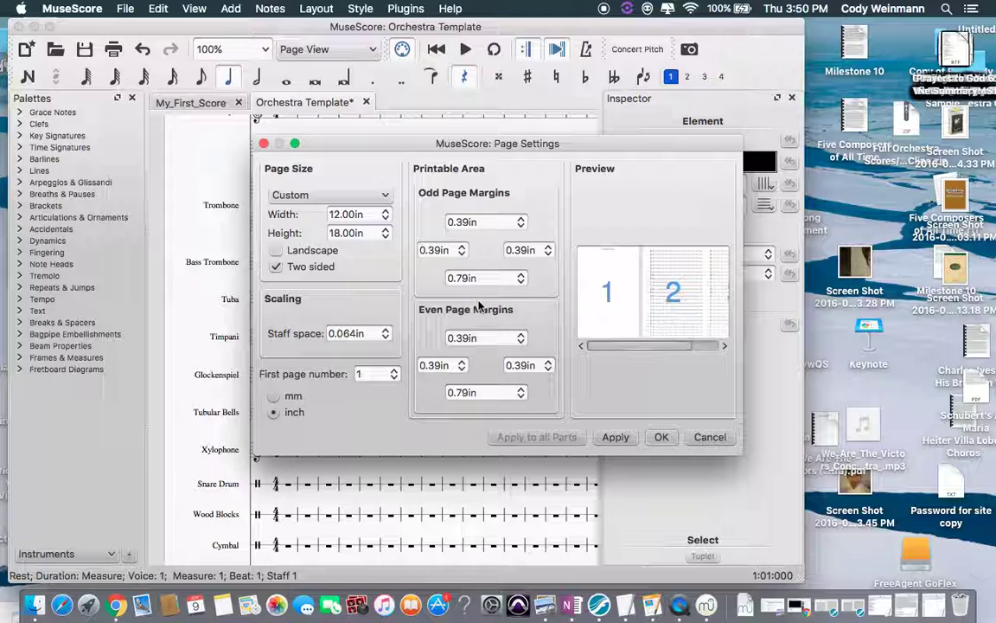
pyautogui.click(356, 333)
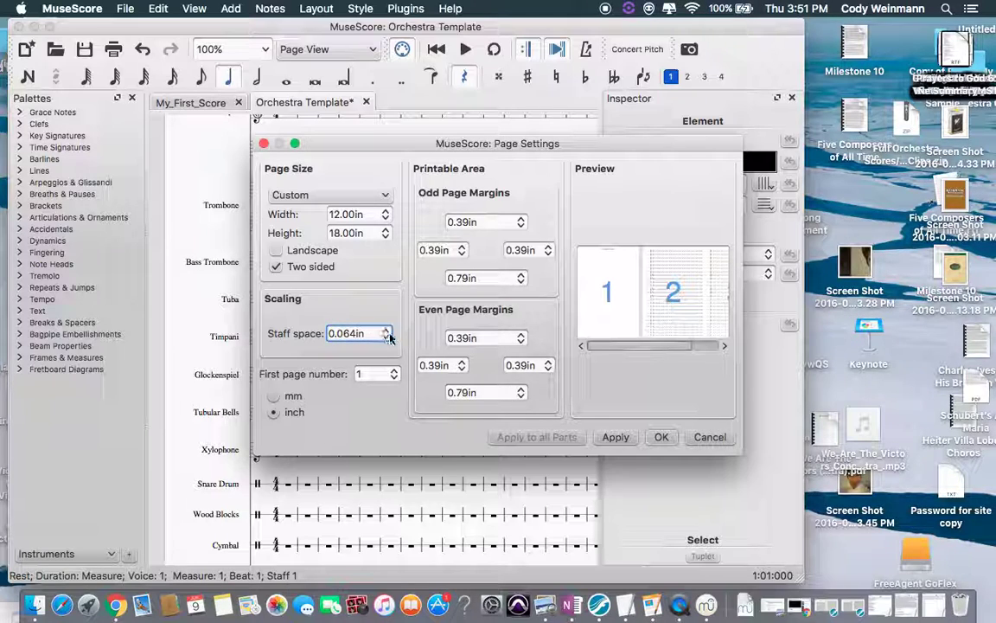
pyautogui.click(385, 338)
pyautogui.click(385, 338)
pyautogui.click(385, 338)
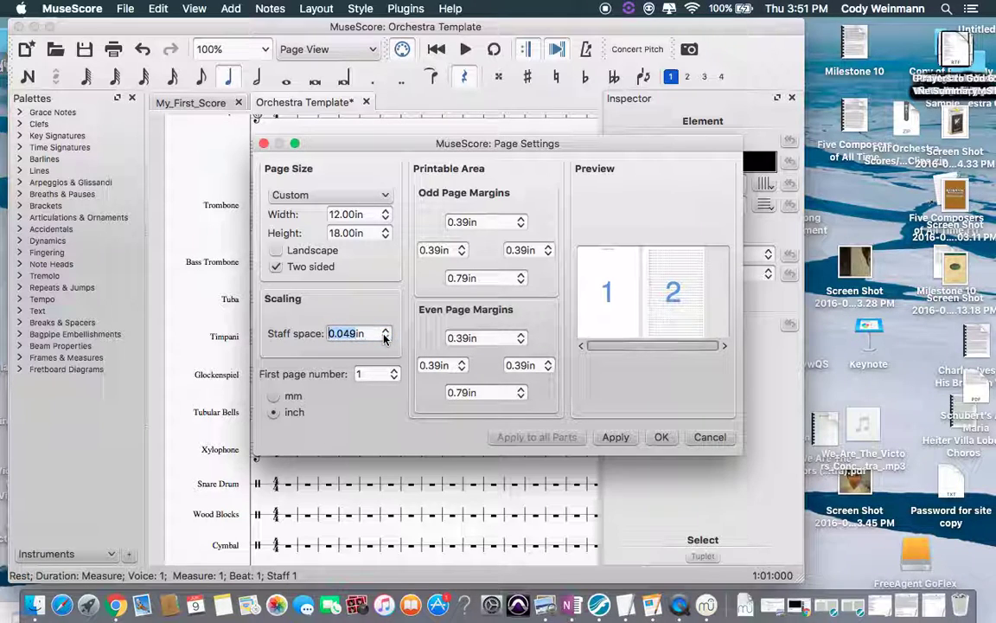
pyautogui.click(613, 437)
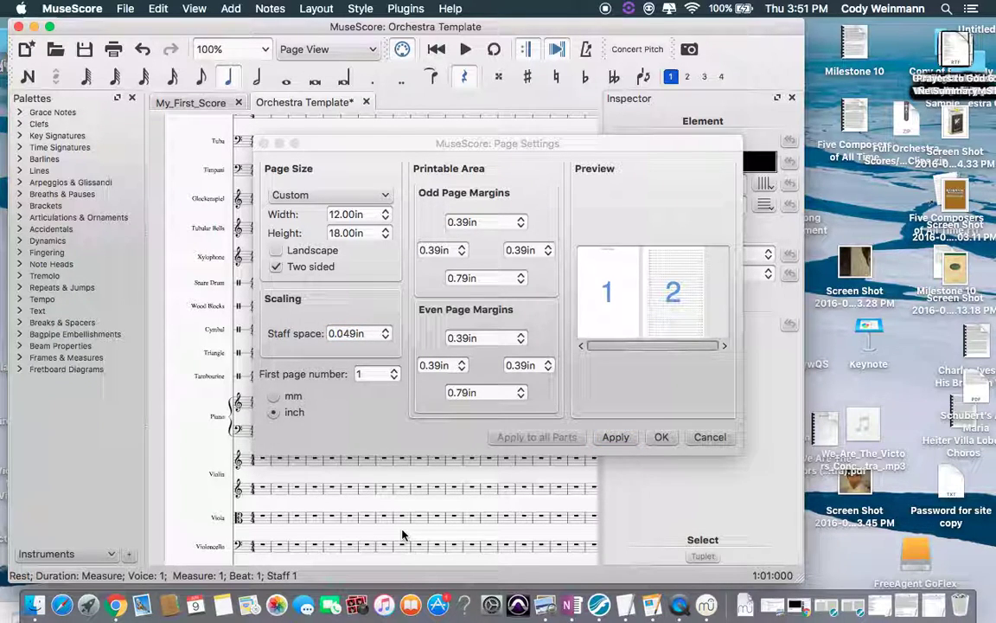
pyautogui.click(662, 437)
pyautogui.scroll(-10, 422, 467)
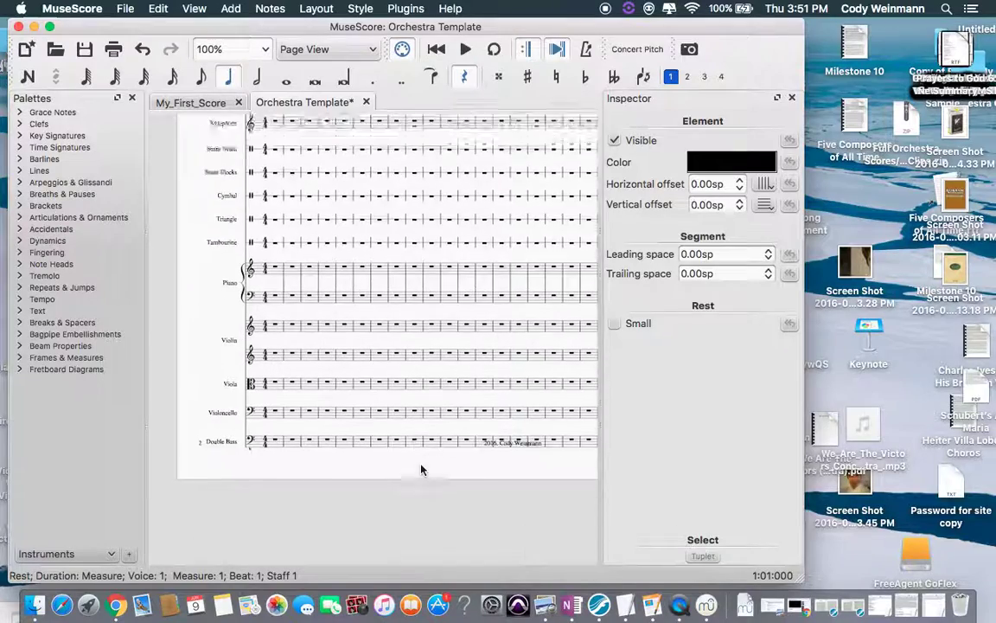
# - Apply a staff space of 0.044 in to the score and close the page settings
pyautogui.scroll(4, 421, 470)
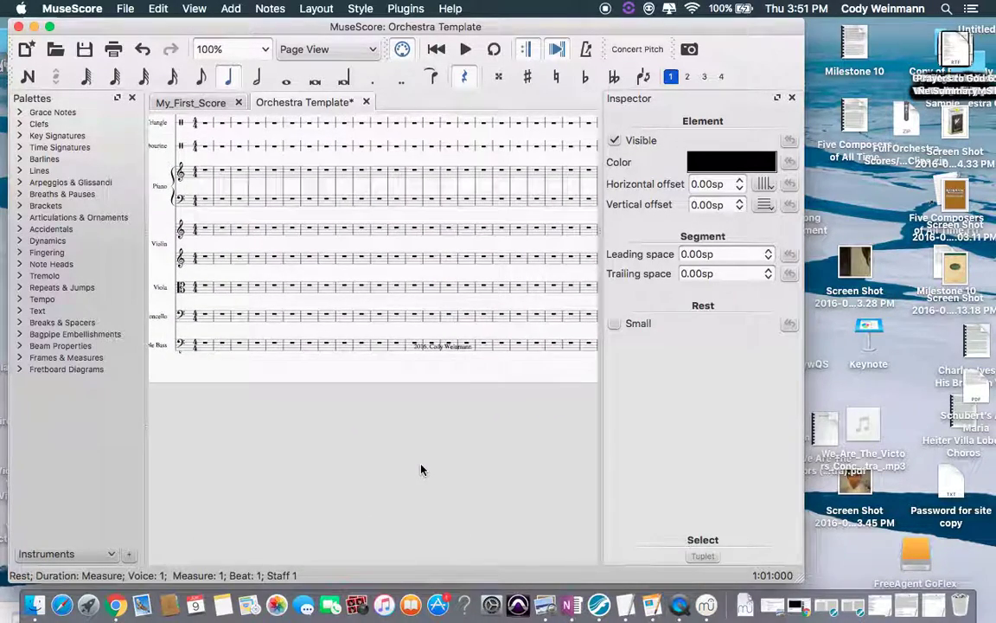
pyautogui.scroll(2, 422, 470)
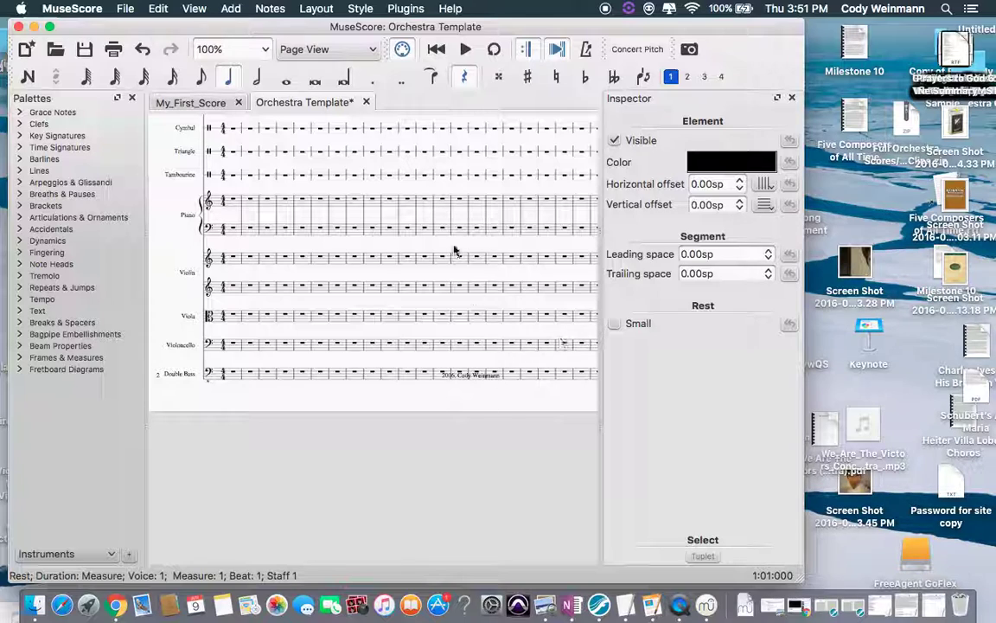
pyautogui.click(316, 9)
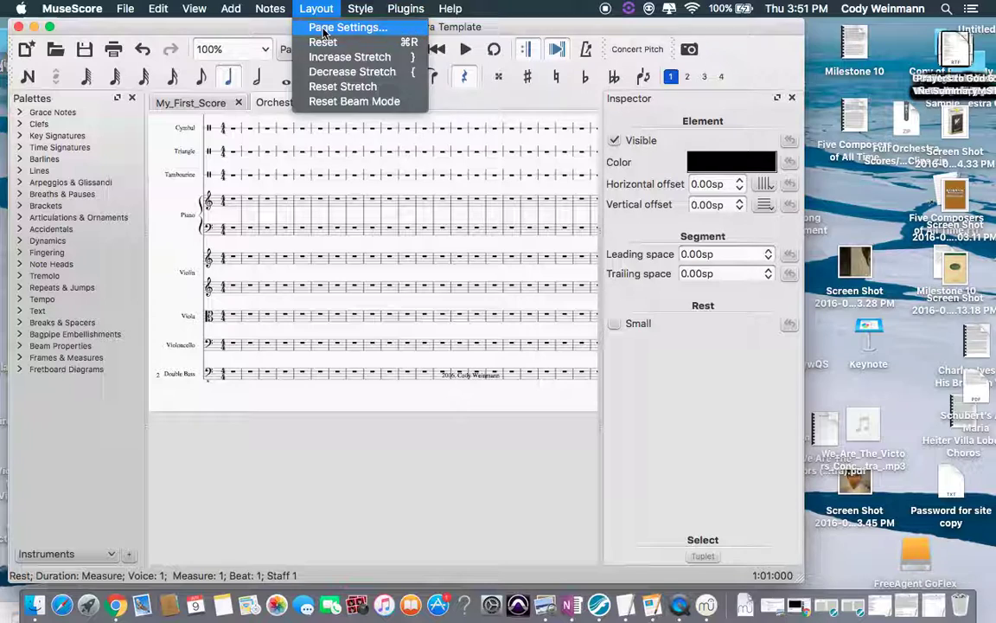
pyautogui.click(324, 28)
pyautogui.click(386, 337)
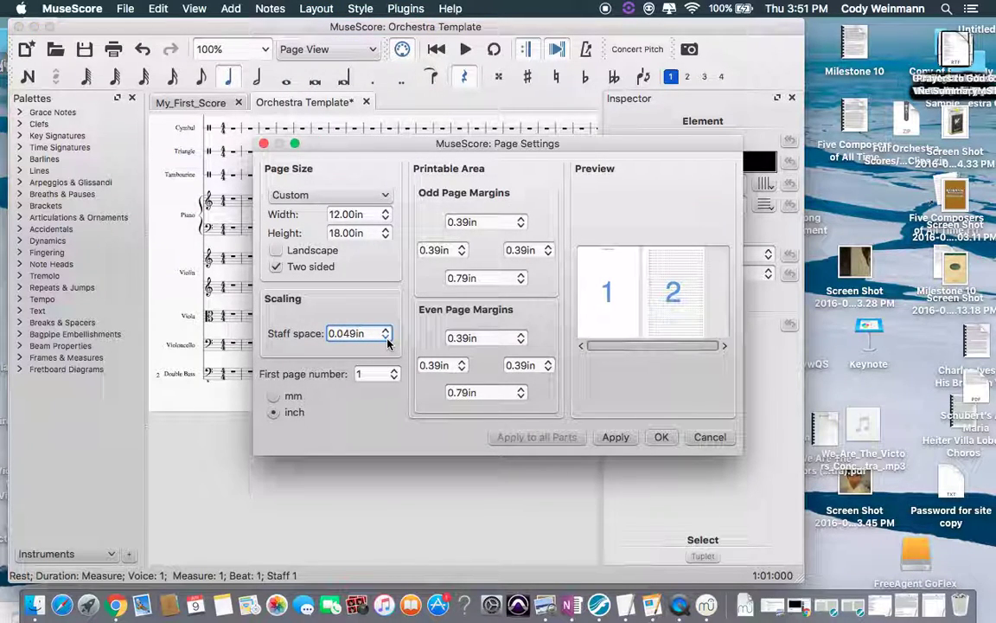
pyautogui.click(386, 339)
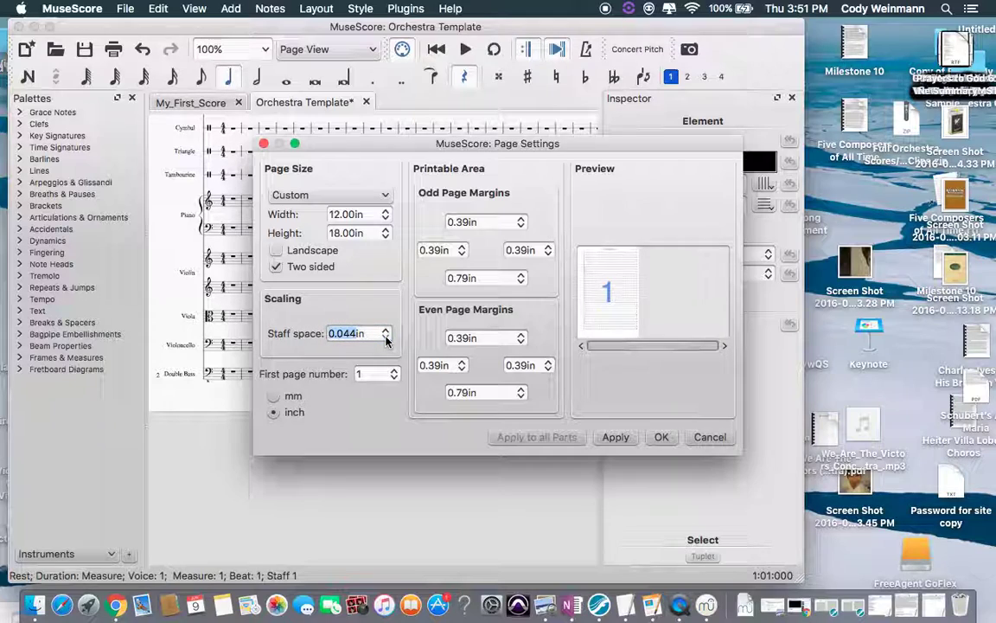
pyautogui.click(688, 440)
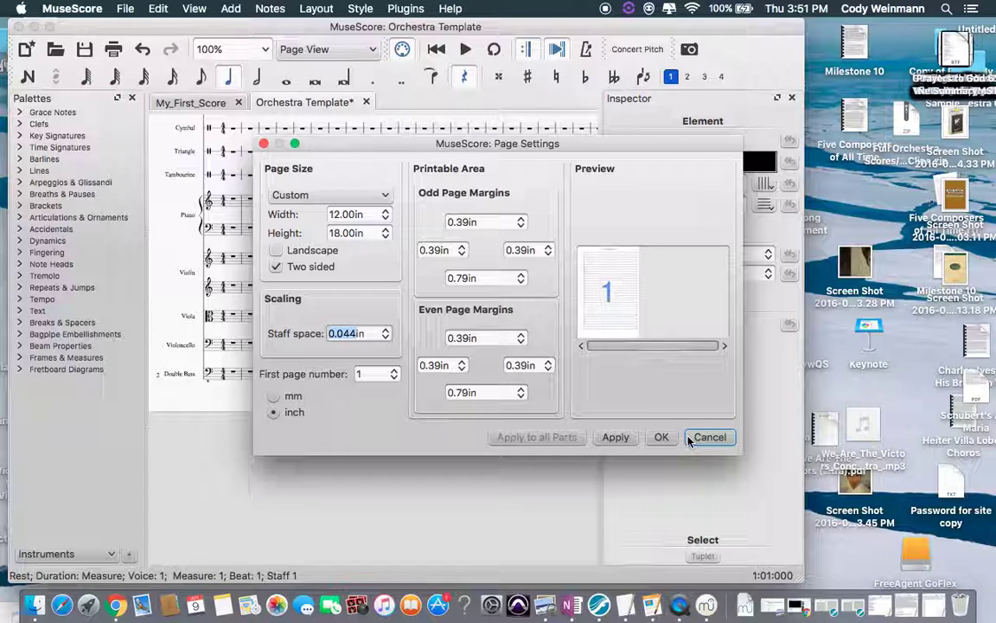
pyautogui.click(615, 438)
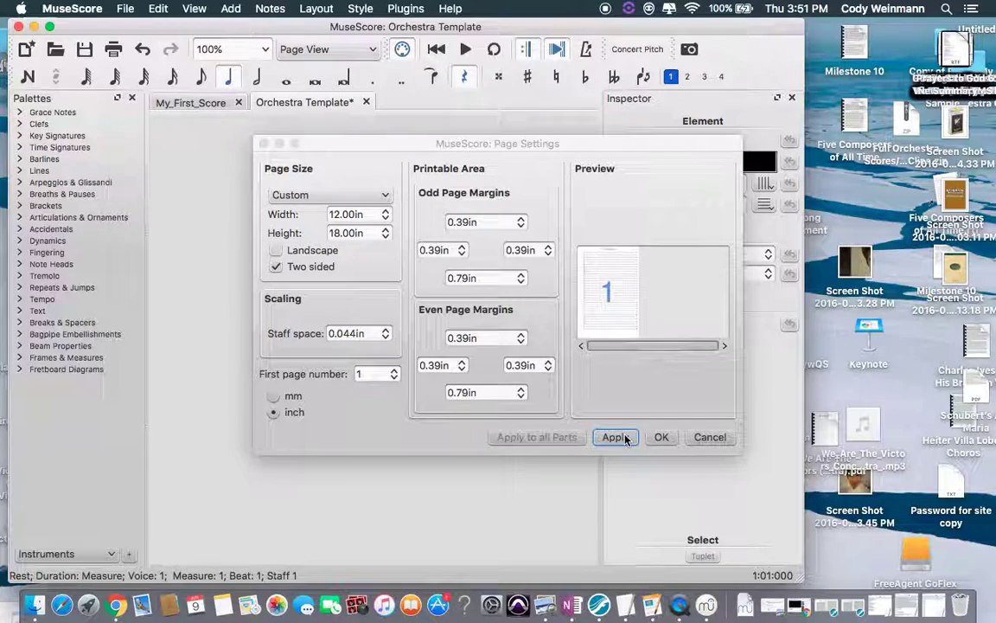
pyautogui.click(659, 436)
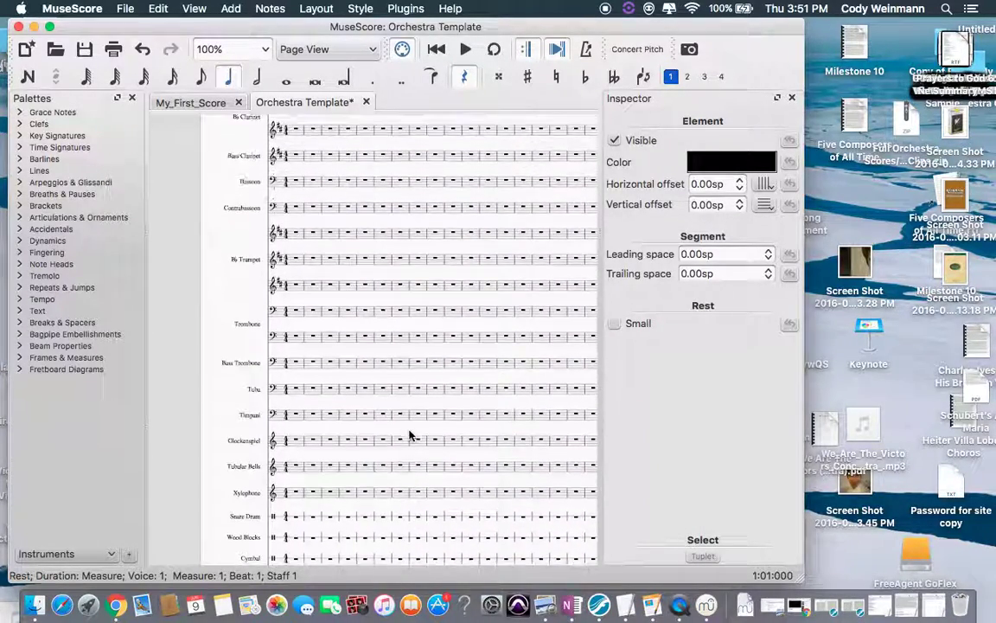
# - Add a bracket to the Piccolo staff and extend it down across both Flute staves
pyautogui.scroll(5, 412, 436)
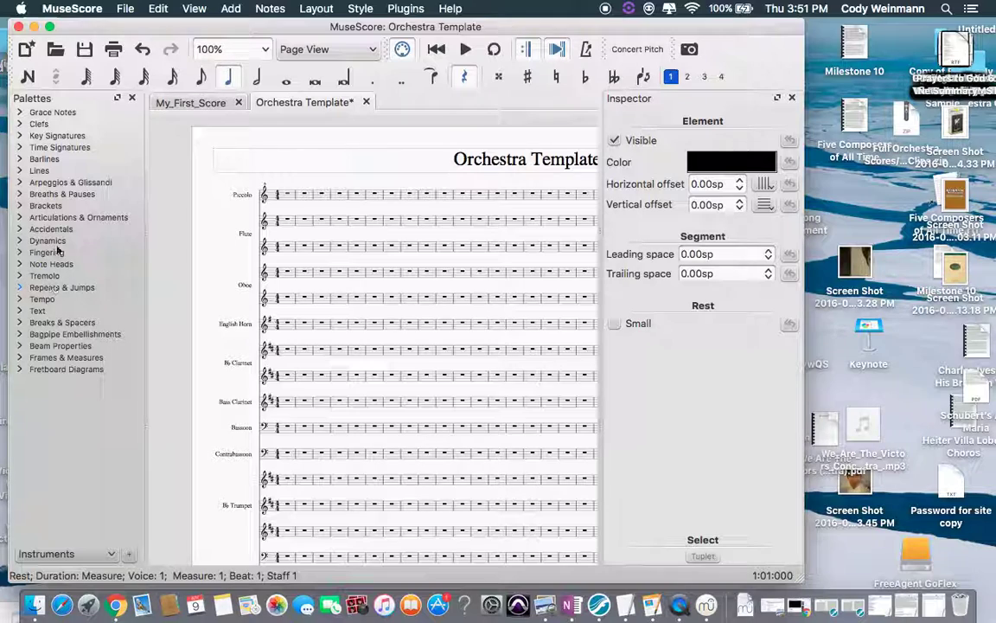
pyautogui.click(40, 171)
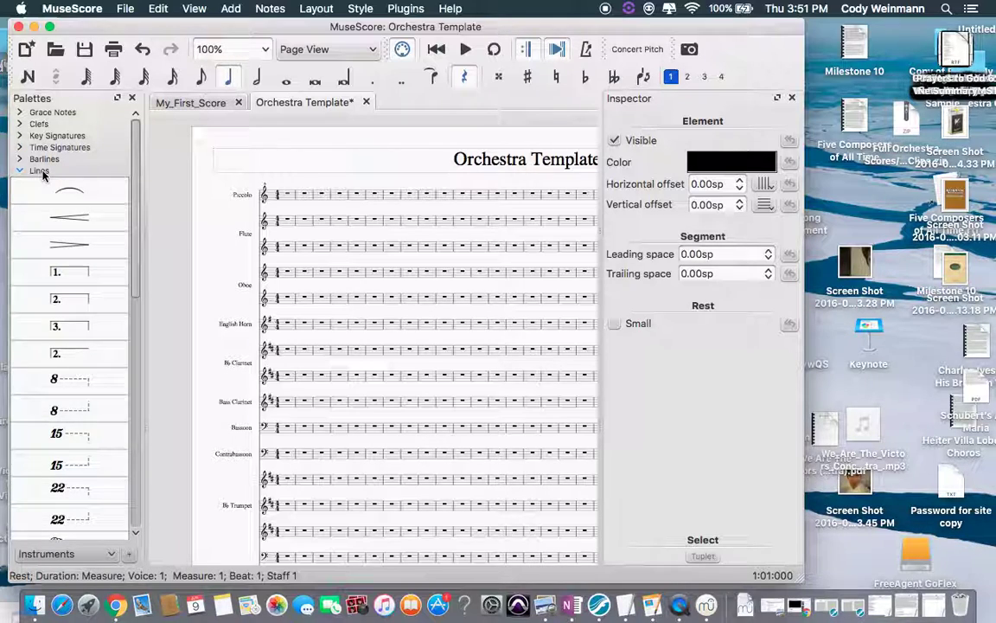
pyautogui.click(44, 160)
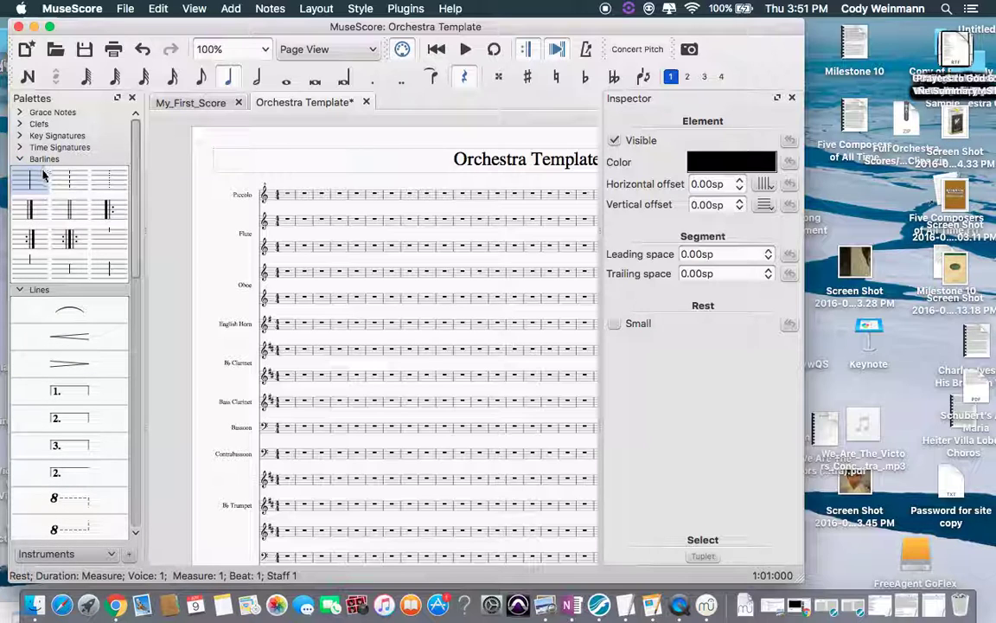
pyautogui.scroll(-10, 36, 362)
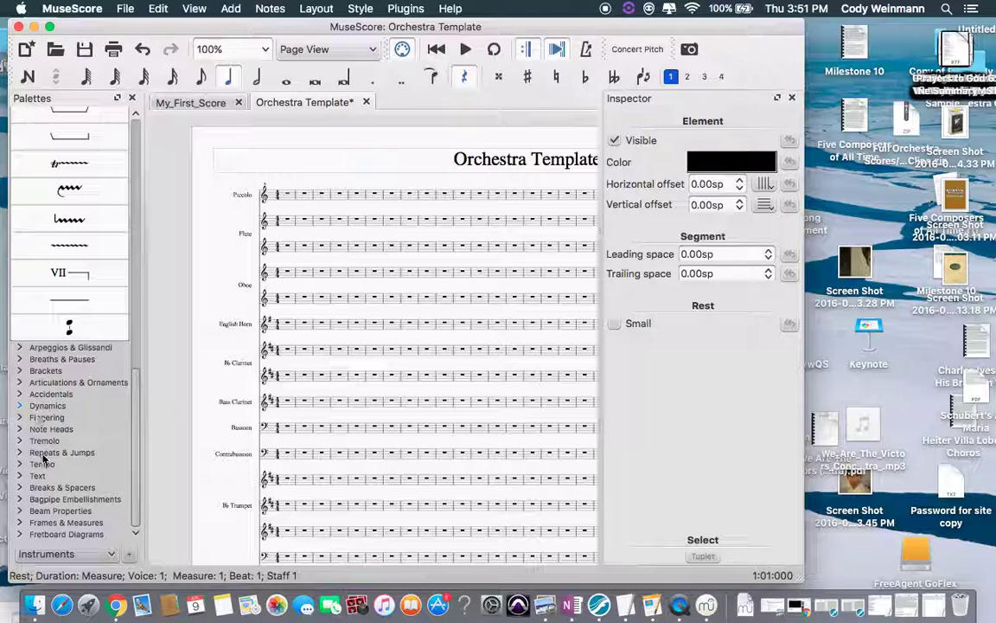
pyautogui.click(51, 371)
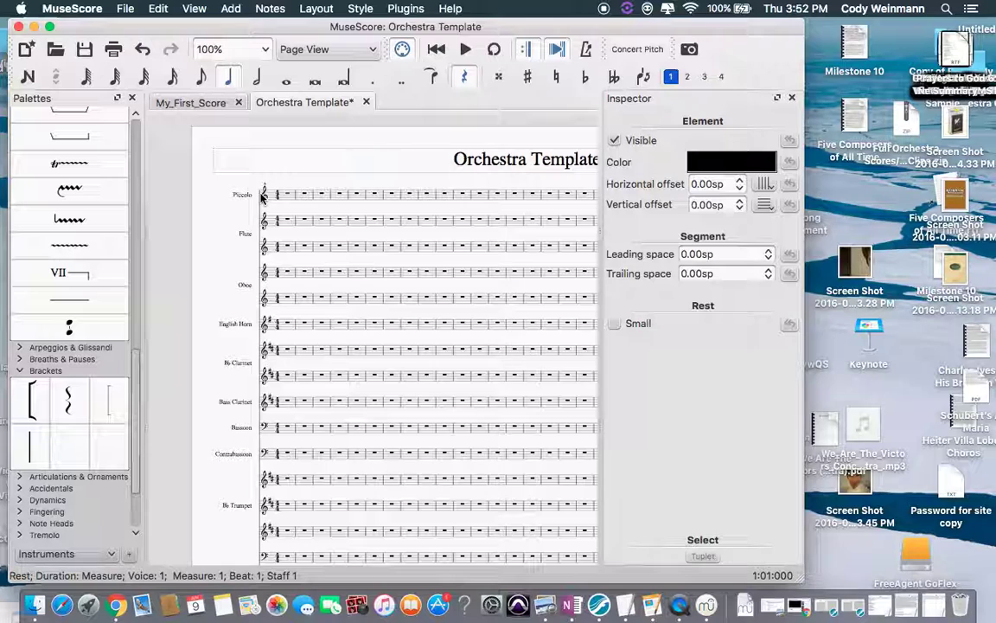
pyautogui.press('Escape')
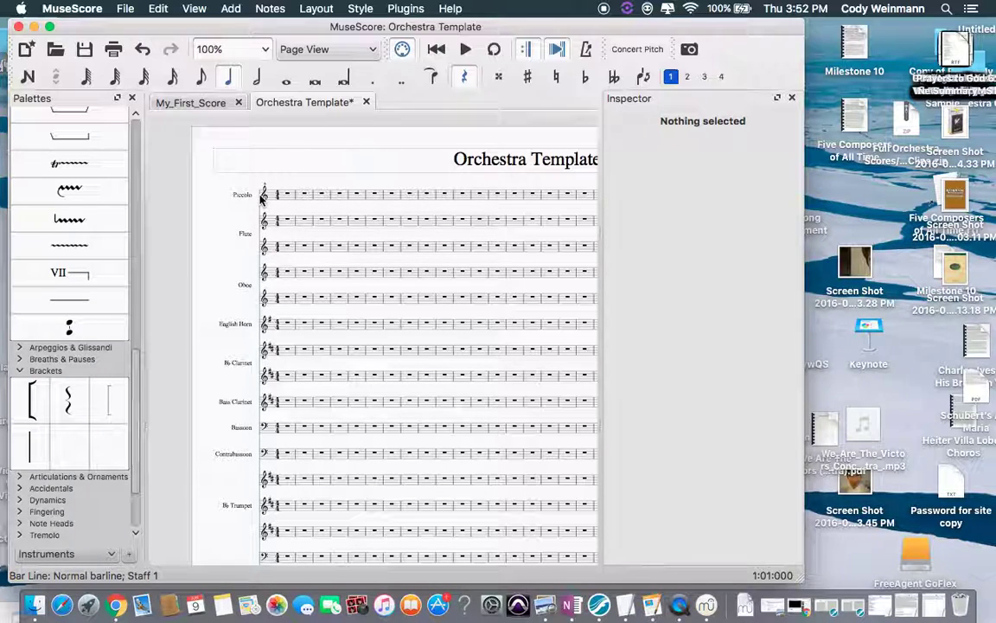
pyautogui.moveTo(31, 399); pyautogui.dragTo(262, 206)
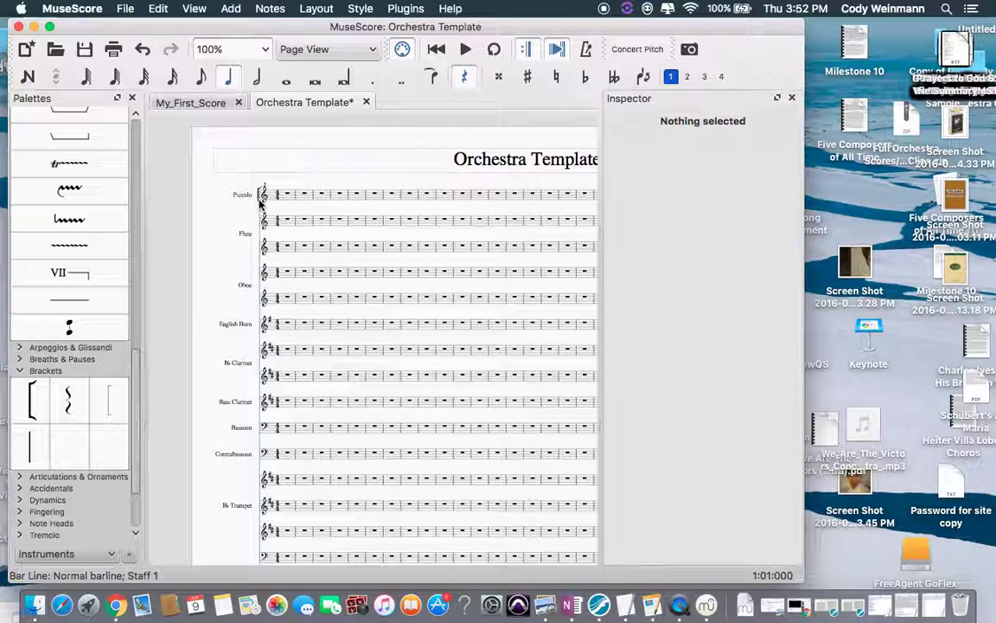
pyautogui.doubleClick(260, 197)
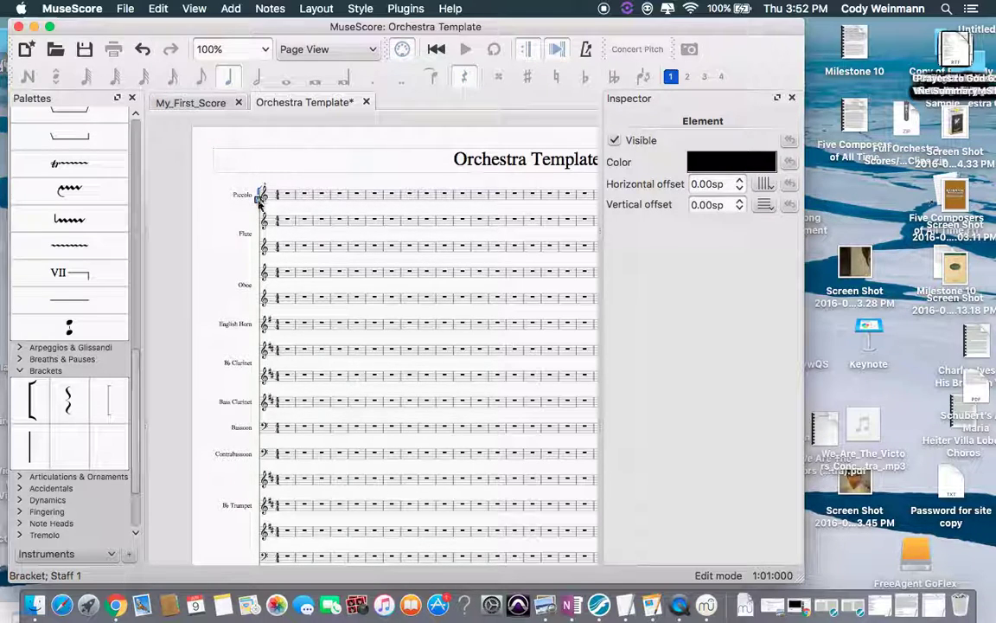
pyautogui.moveTo(258, 205); pyautogui.dragTo(260, 259)
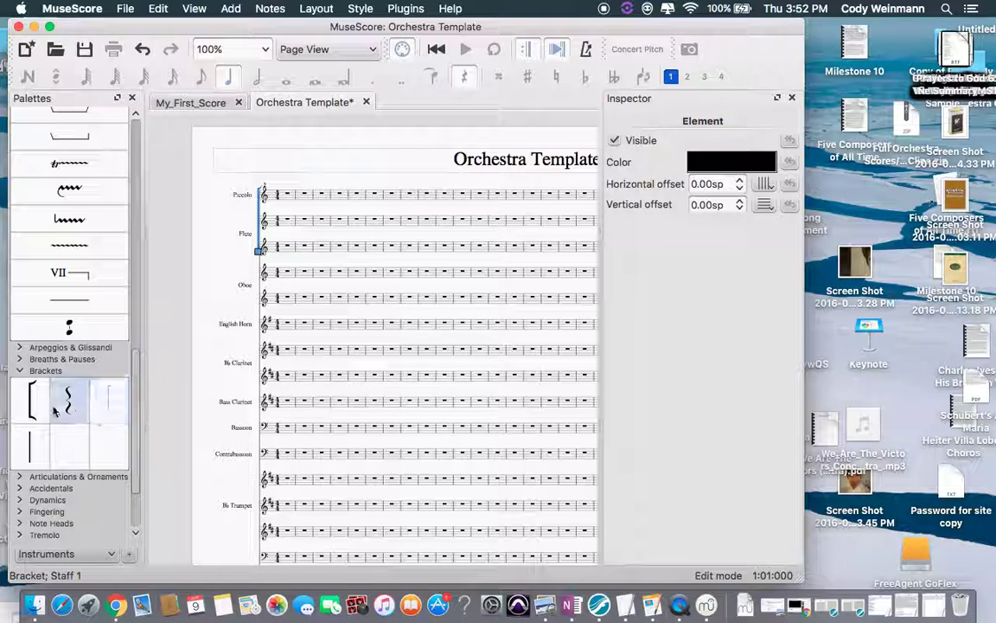
# - Add a bracket spanning both Oboe staves and a separate bracket on the English Horn staff
pyautogui.moveTo(31, 400); pyautogui.dragTo(284, 273)
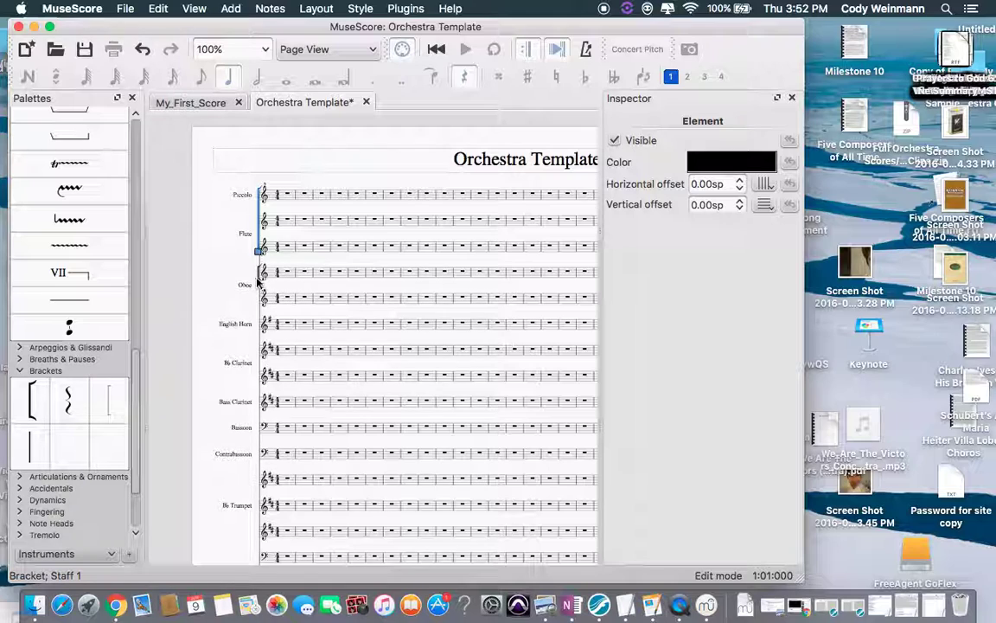
pyautogui.press('Escape')
pyautogui.doubleClick(257, 278)
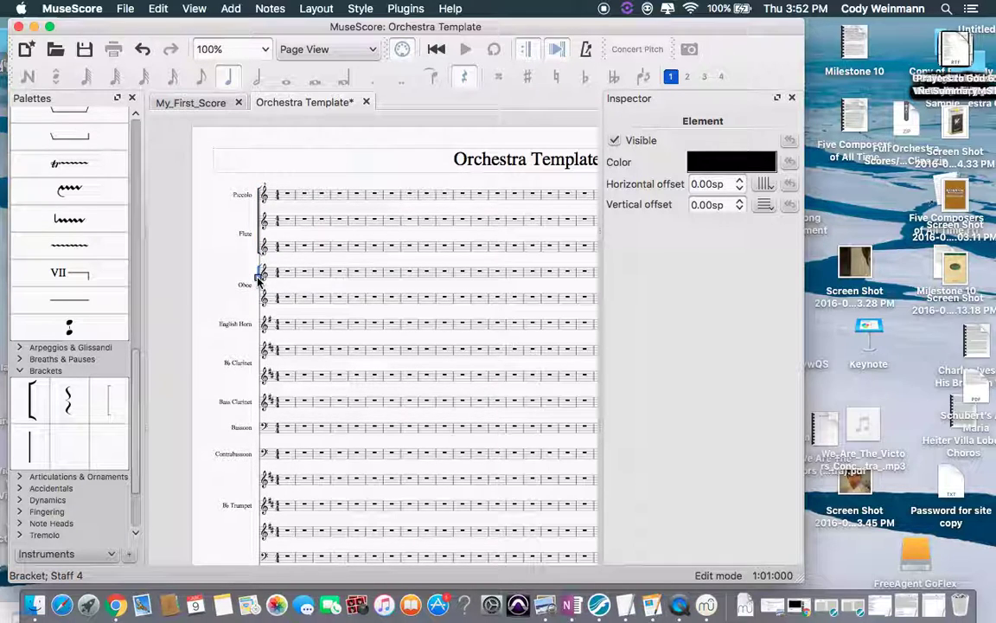
pyautogui.moveTo(258, 278); pyautogui.dragTo(260, 311)
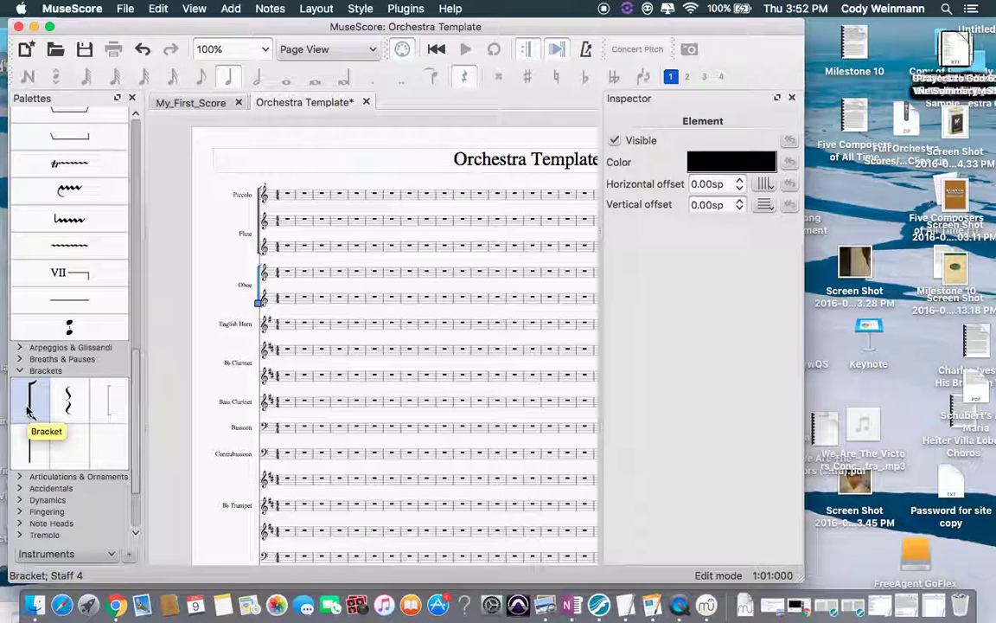
pyautogui.moveTo(27, 410); pyautogui.dragTo(277, 326)
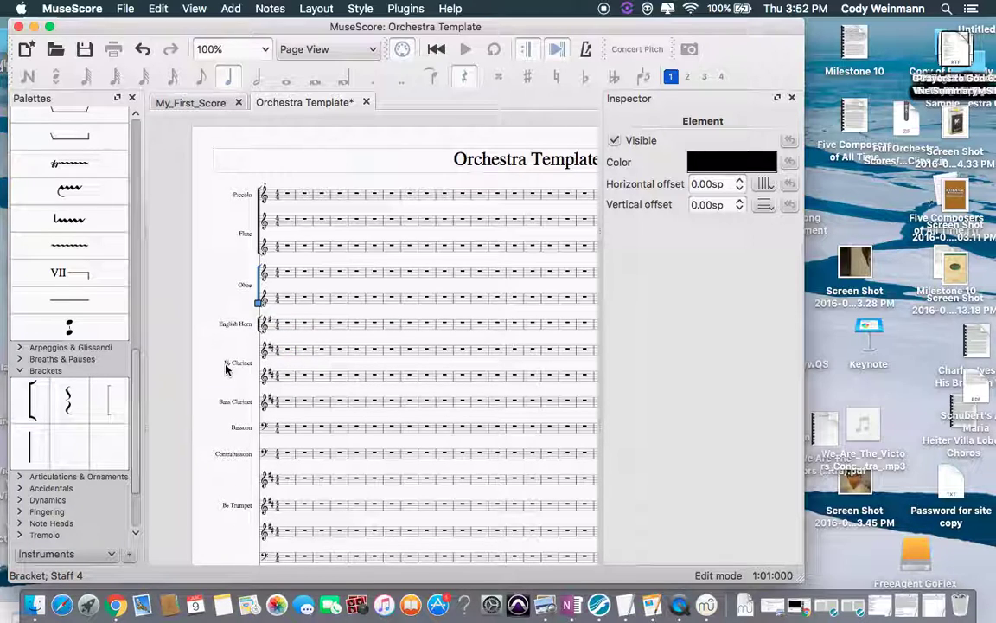
# - Add a bracket spanning the B♭ Clarinet and Bass Clarinet staves, plus separate brackets on the Bassoon and Contrabassoon
pyautogui.moveTo(30, 389); pyautogui.dragTo(277, 352)
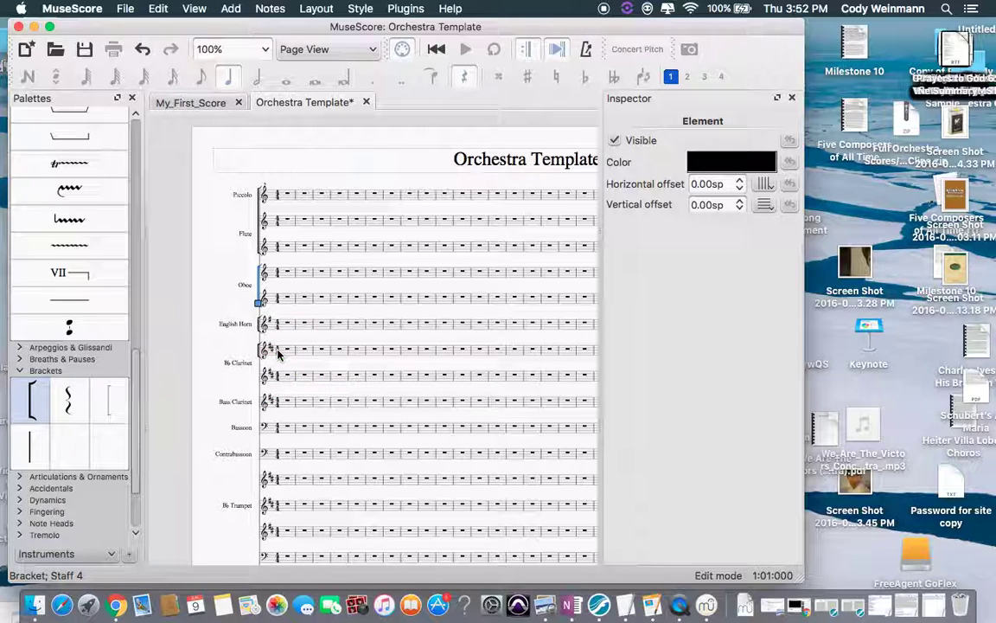
pyautogui.press('Escape')
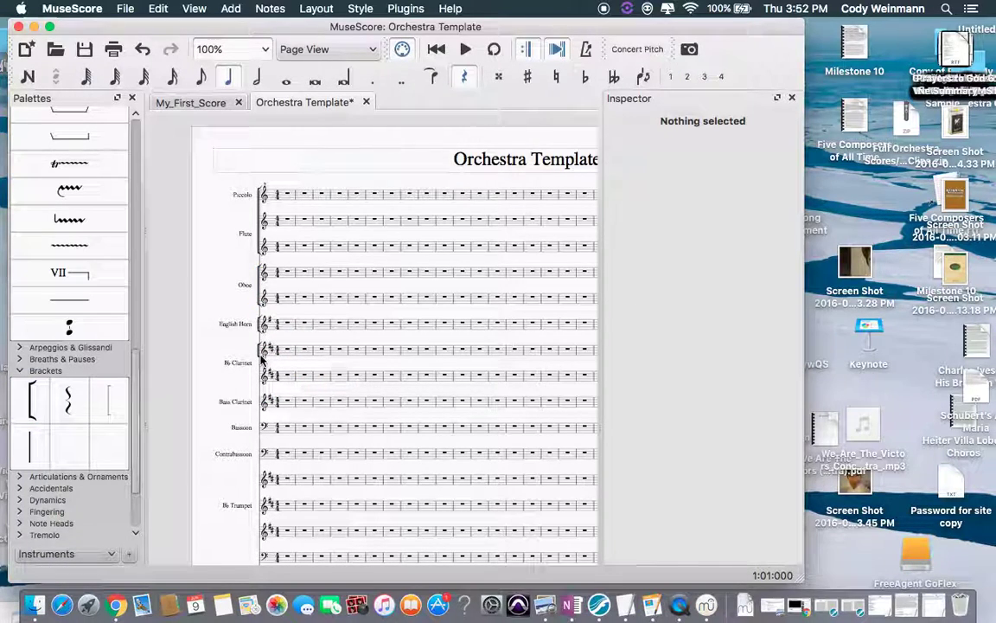
pyautogui.doubleClick(258, 354)
pyautogui.moveTo(258, 363); pyautogui.dragTo(261, 412)
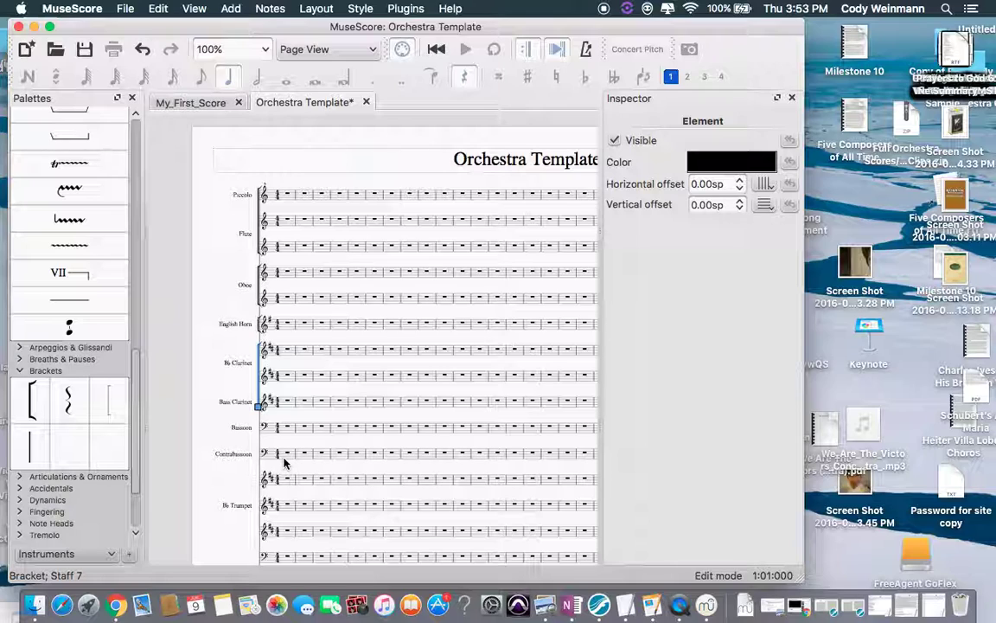
pyautogui.moveTo(33, 397); pyautogui.dragTo(258, 405)
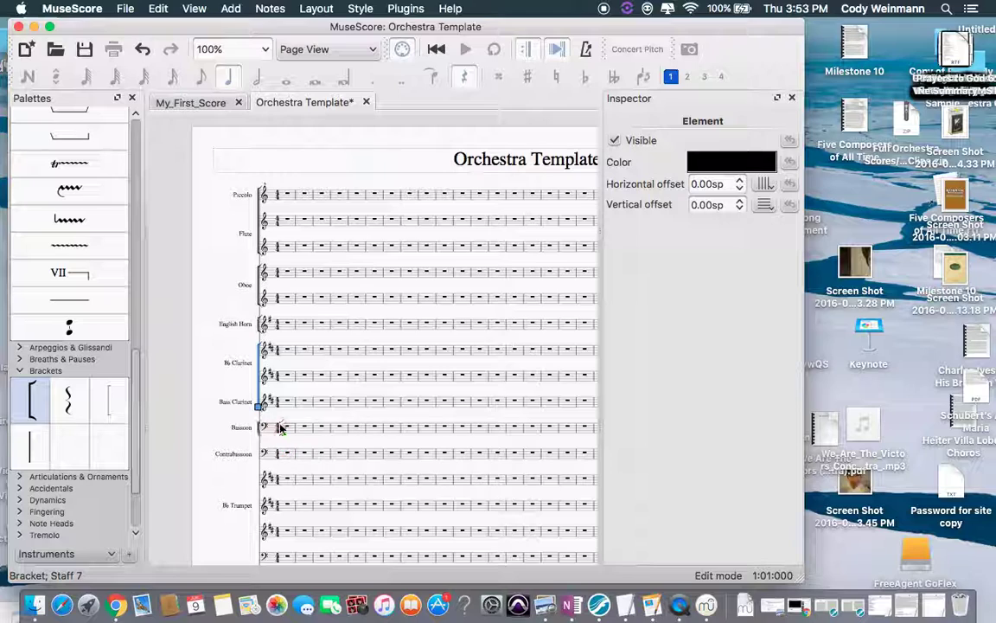
pyautogui.moveTo(31, 402); pyautogui.dragTo(269, 456)
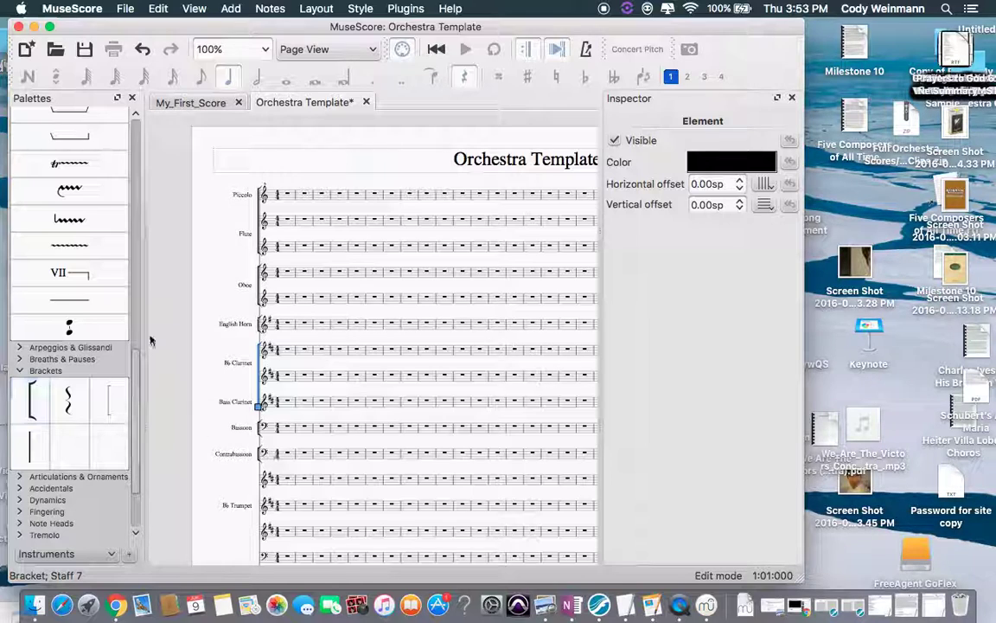
pyautogui.click(233, 9)
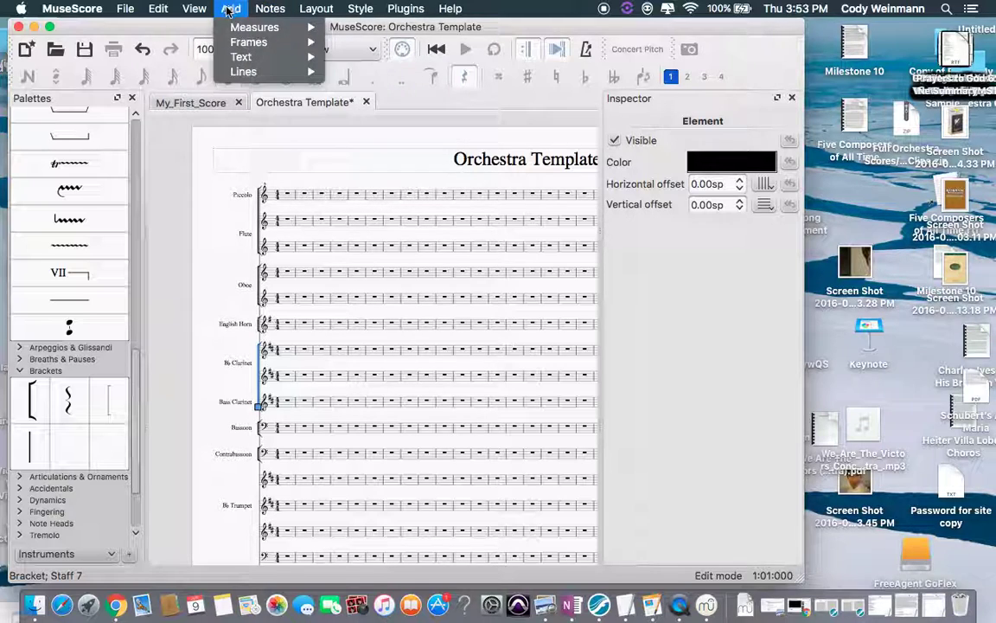
pyautogui.click(49, 554)
pyautogui.click(49, 554)
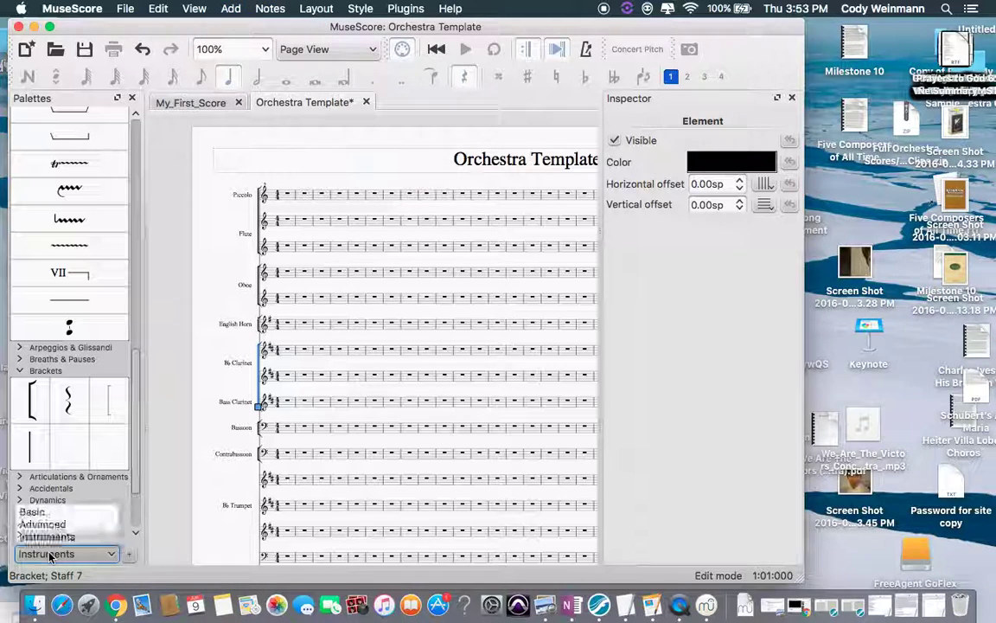
pyautogui.click(54, 537)
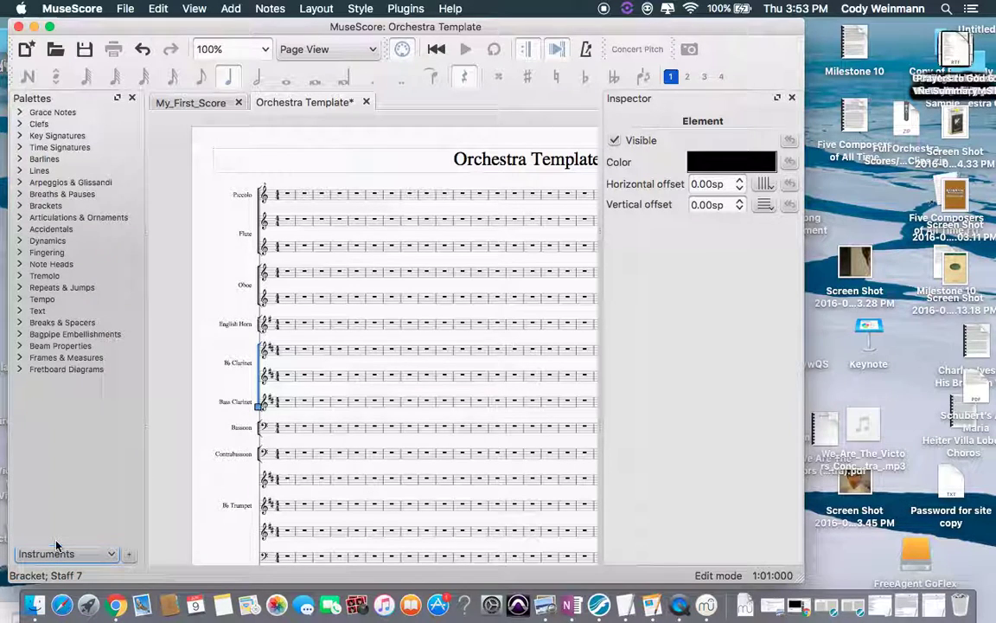
pyautogui.click(327, 10)
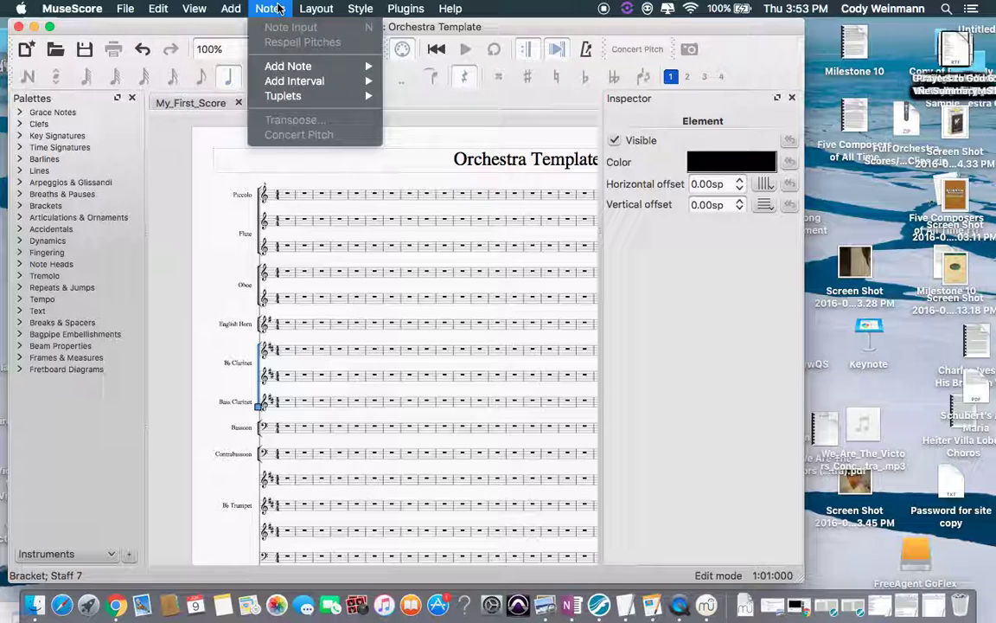
pyautogui.moveTo(234, 8)
pyautogui.moveTo(204, 10)
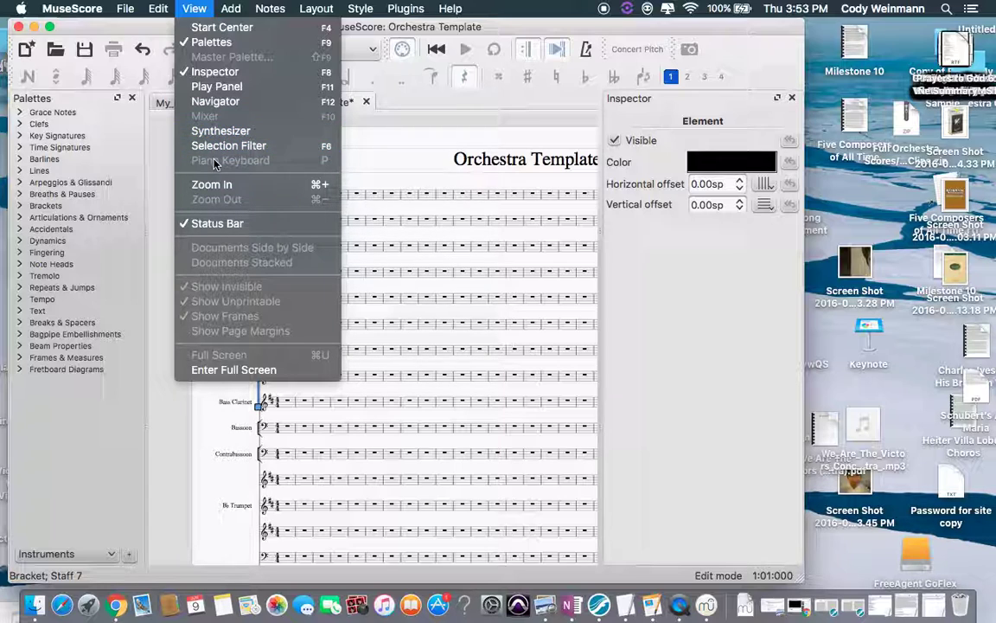
pyautogui.moveTo(405, 10)
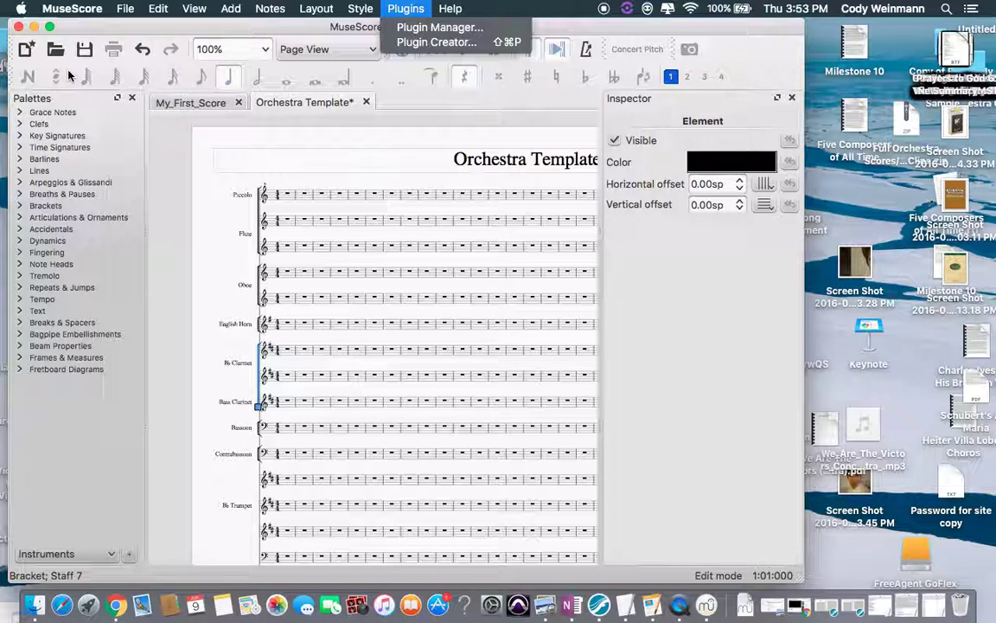
pyautogui.moveTo(323, 7)
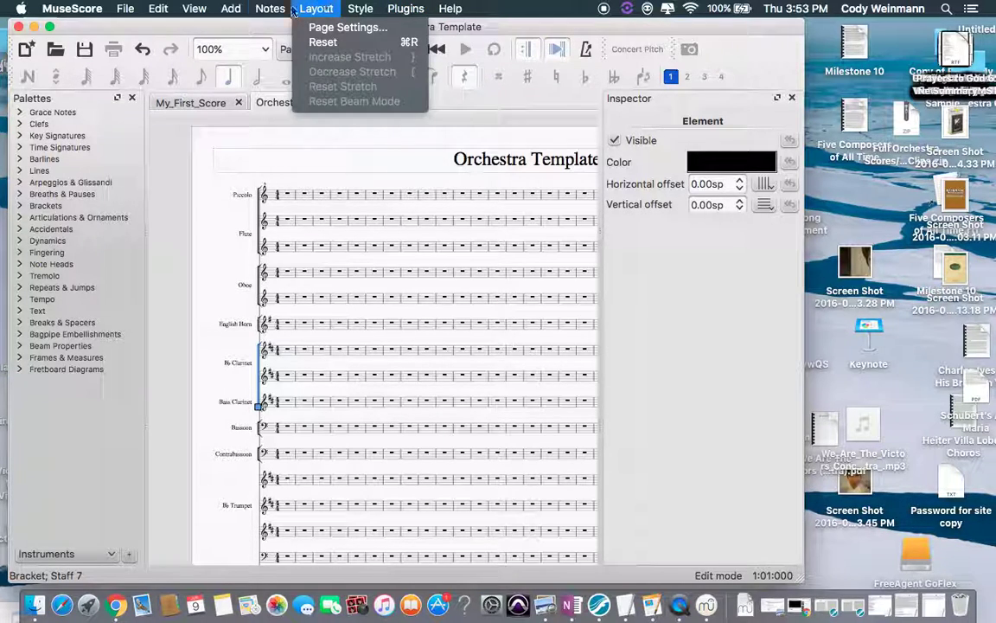
pyautogui.moveTo(284, 11)
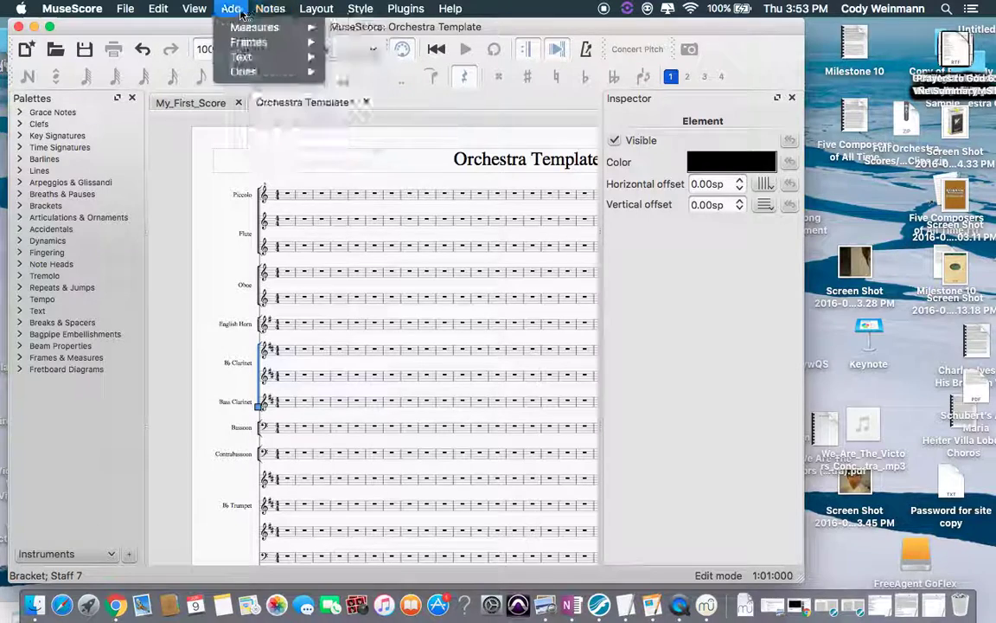
pyautogui.moveTo(246, 29)
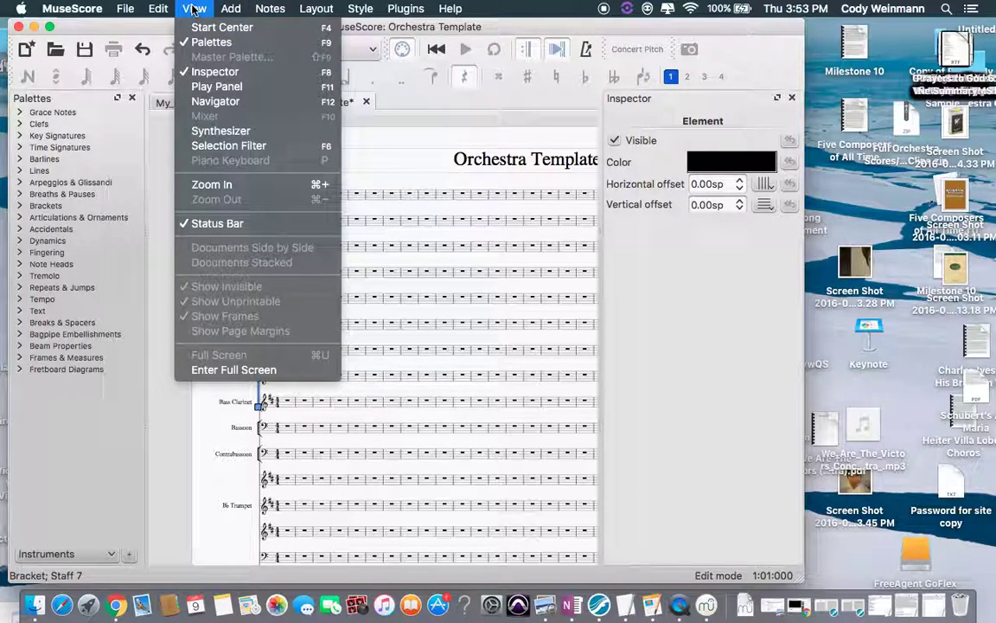
pyautogui.moveTo(156, 12)
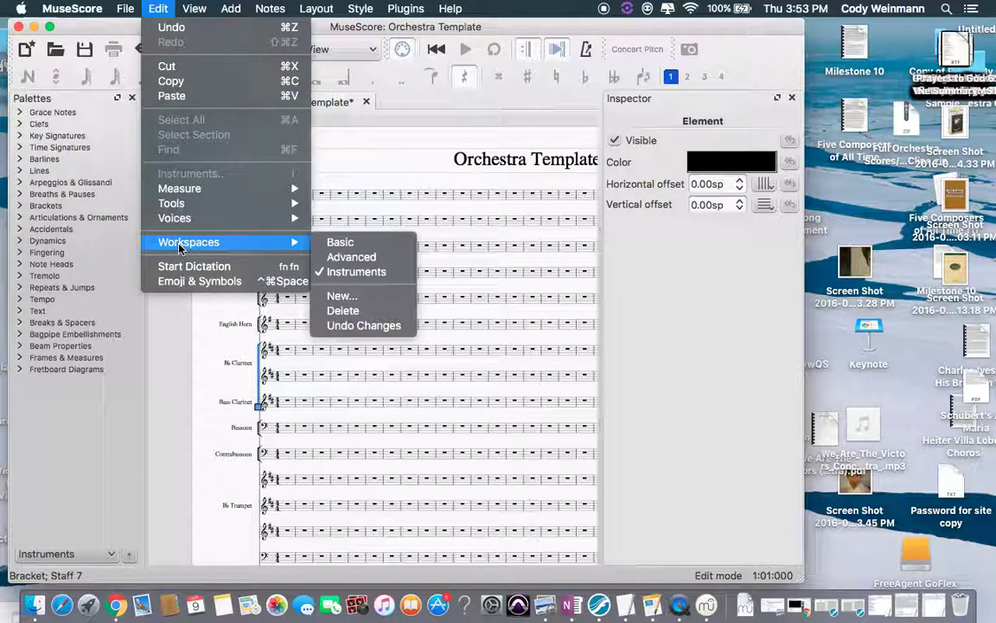
pyautogui.moveTo(268, 245)
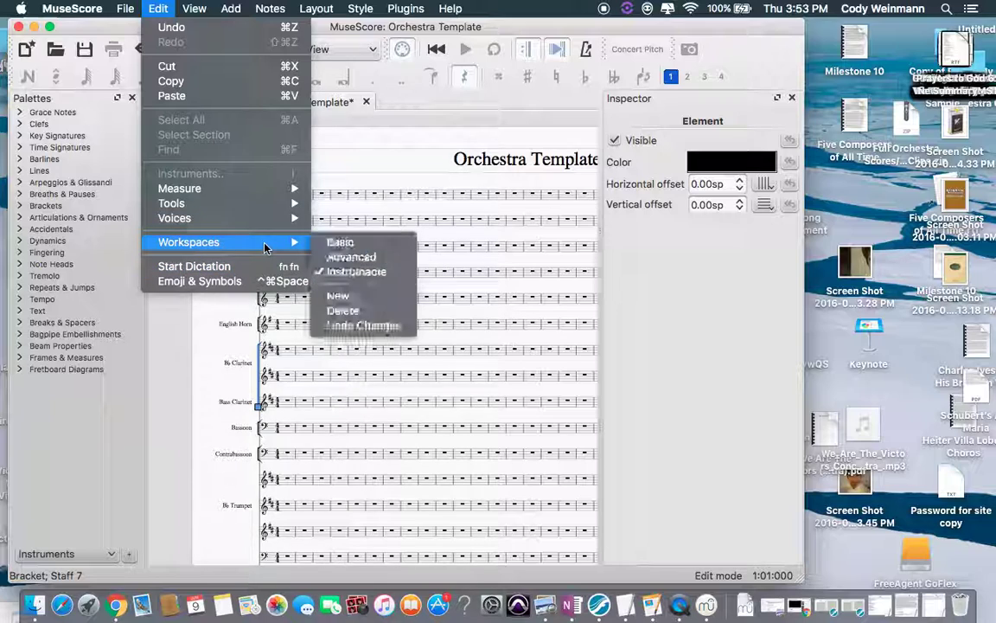
pyautogui.click(340, 296)
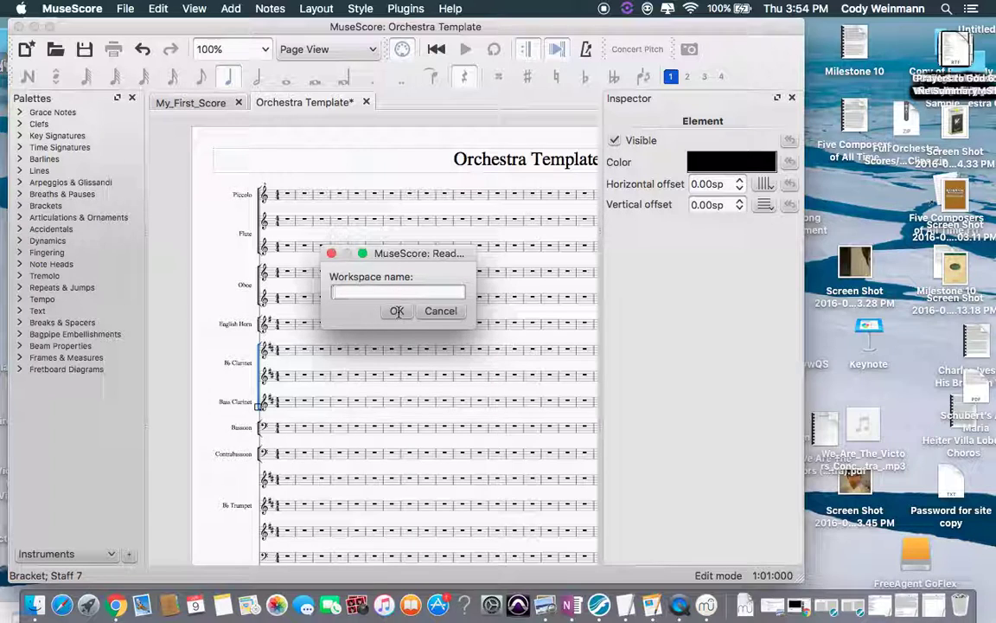
pyautogui.click(396, 312)
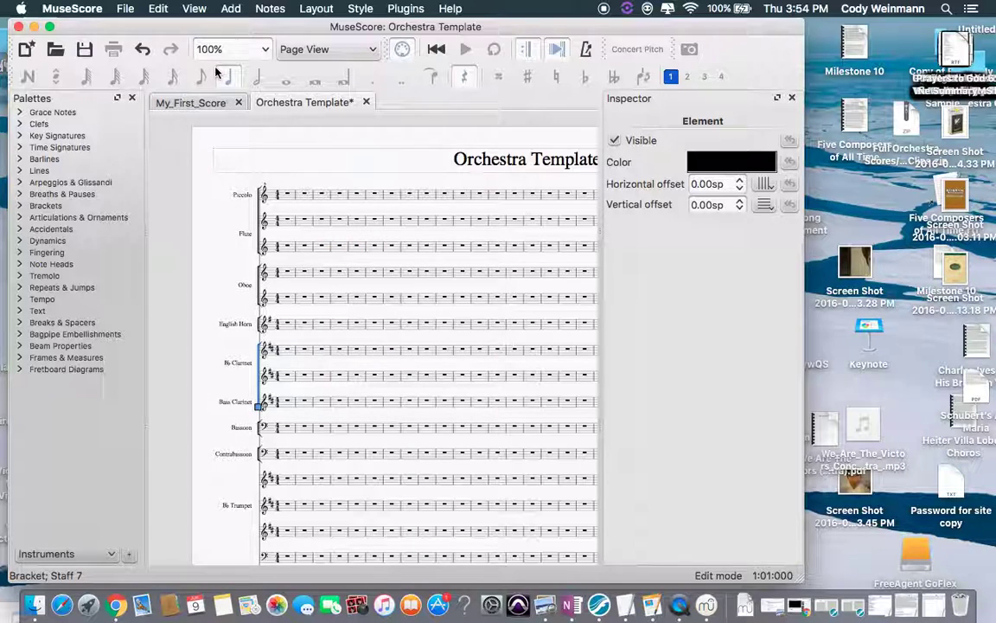
# - Turn on the Navigator for the orchestra score
pyautogui.click(155, 8)
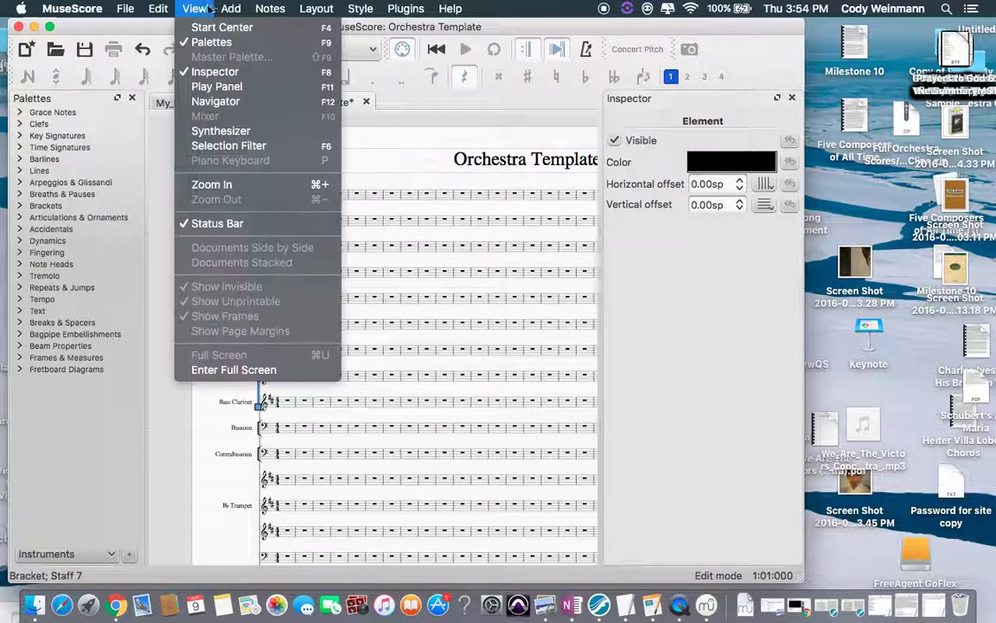
pyautogui.click(212, 102)
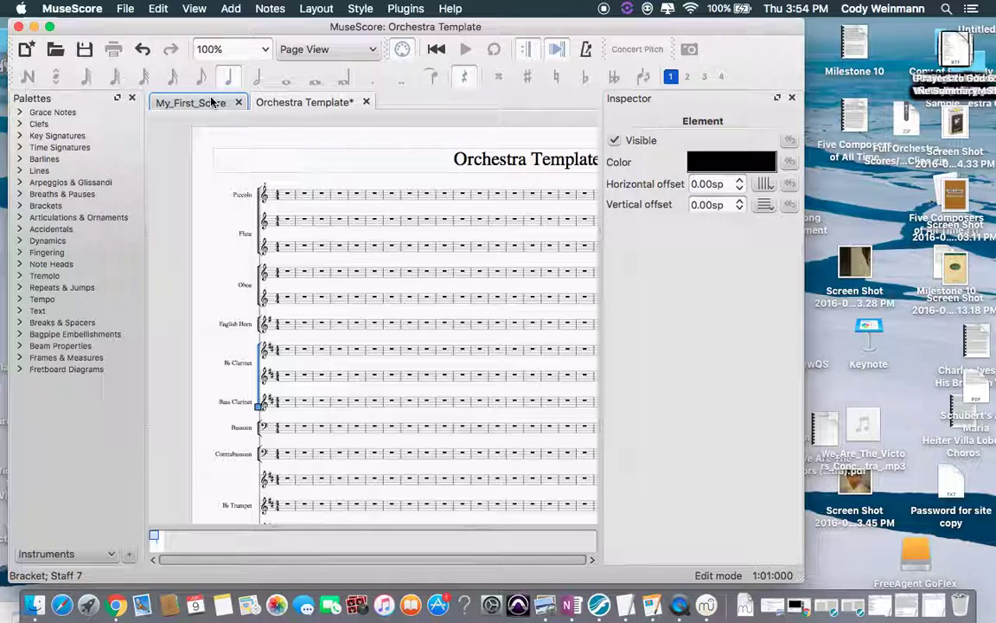
pyautogui.click(268, 10)
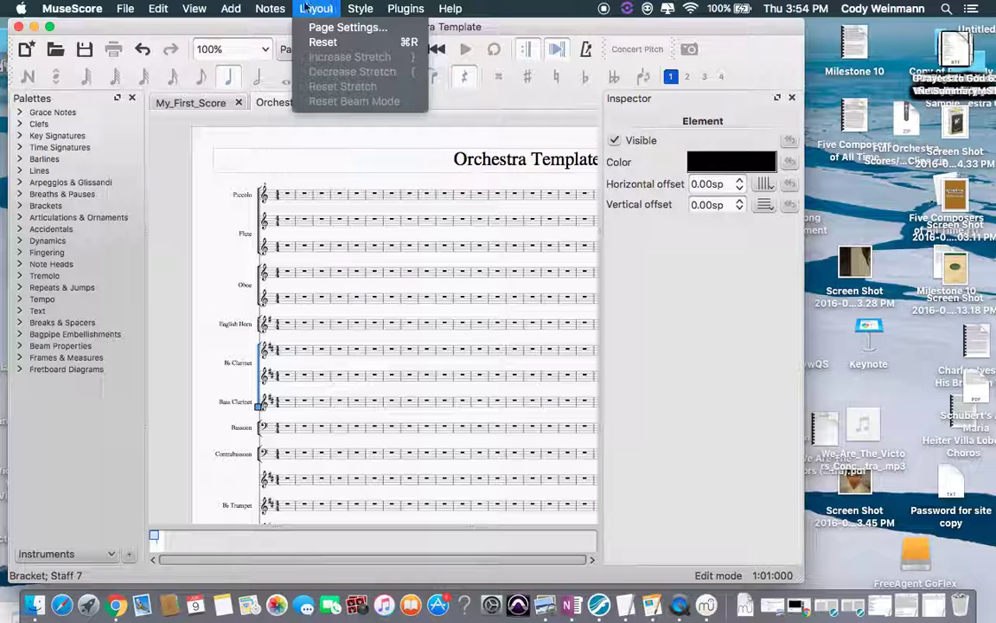
pyautogui.moveTo(275, 9)
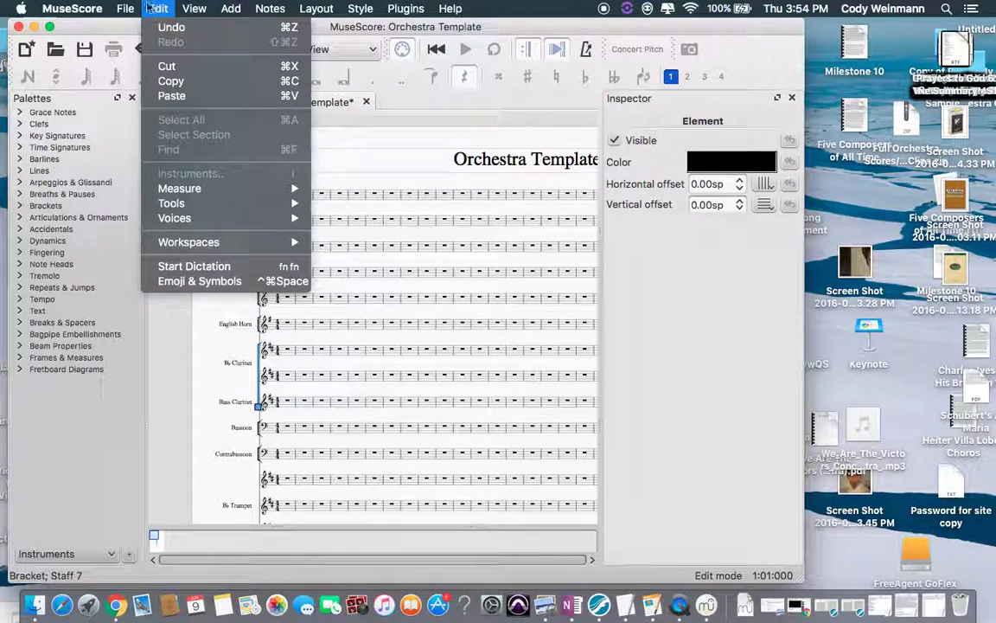
pyautogui.moveTo(126, 8)
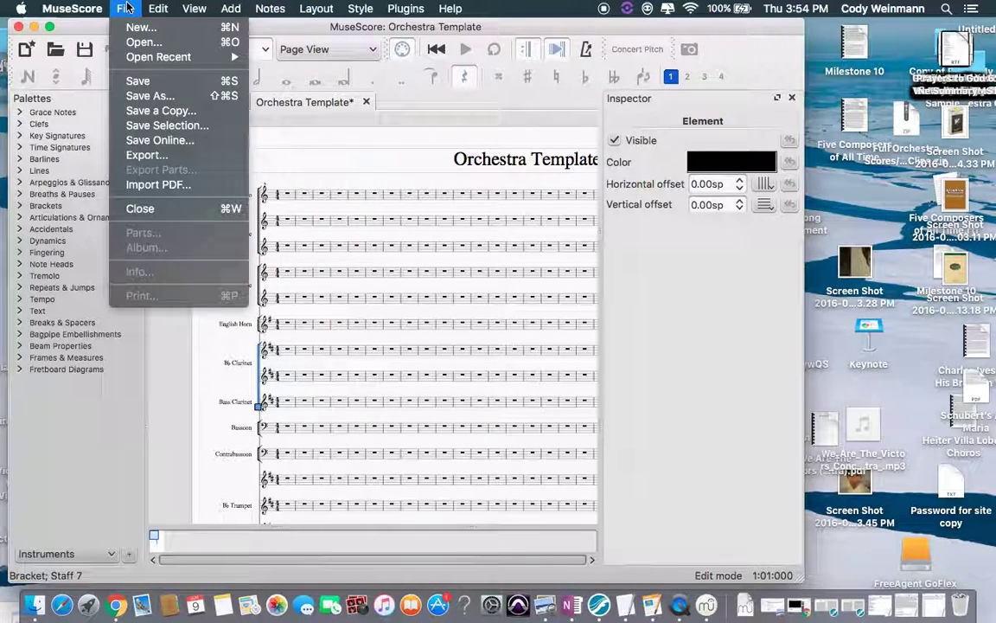
pyautogui.moveTo(156, 7)
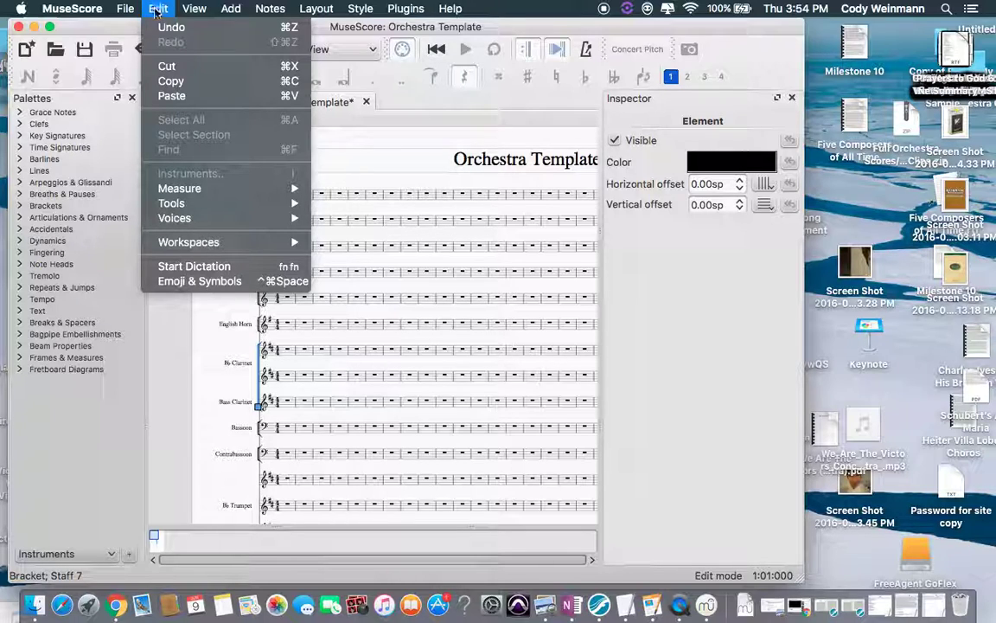
pyautogui.moveTo(196, 223)
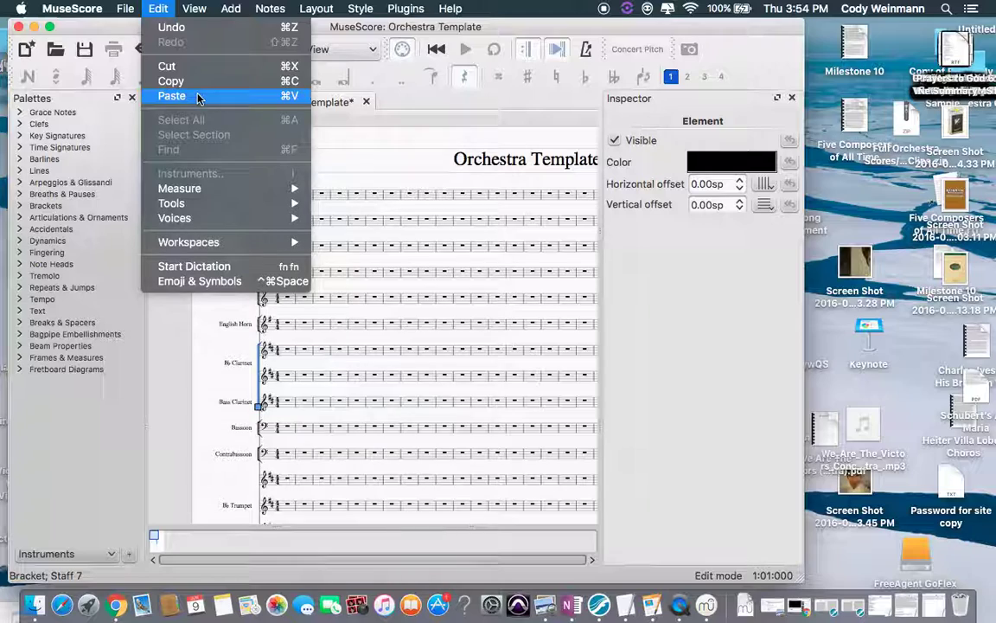
# - Hide the palettes and show them again
pyautogui.moveTo(198, 9)
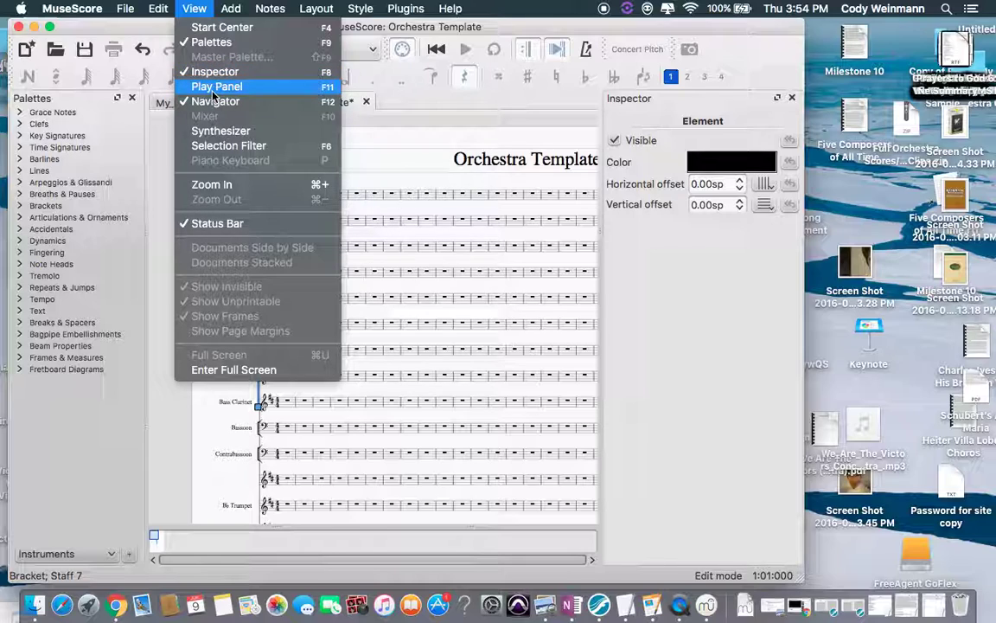
pyautogui.click(211, 42)
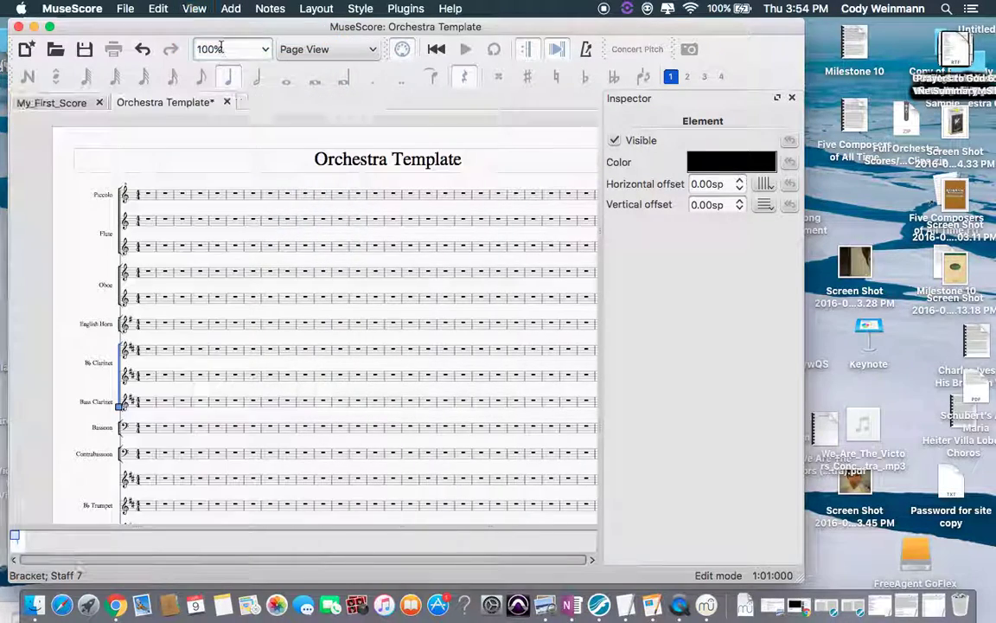
pyautogui.click(195, 8)
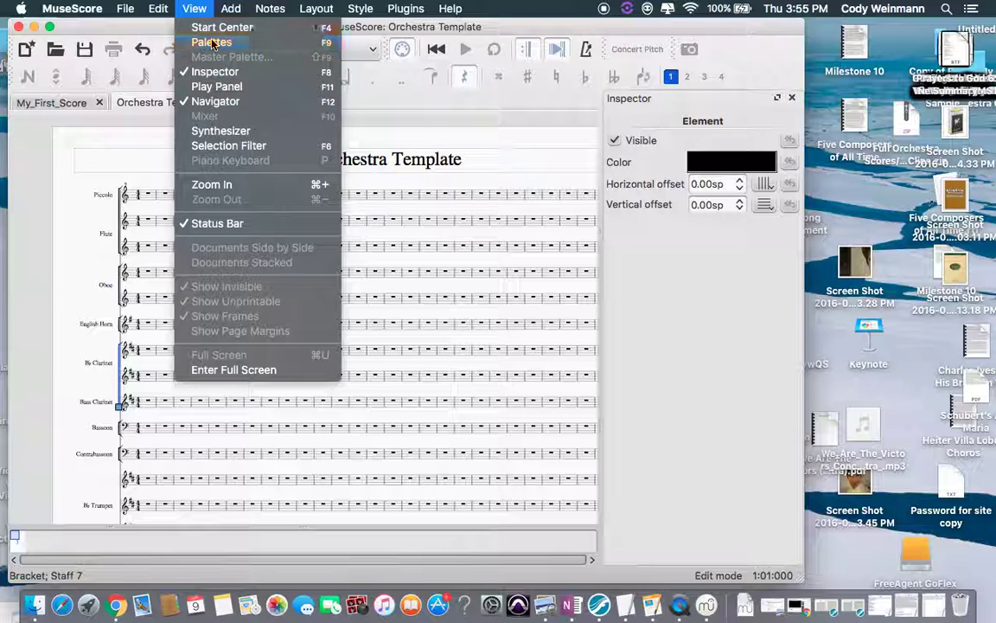
pyautogui.click(213, 42)
# - Open the Start Center, look through the scores listed there, and close it
pyautogui.click(195, 9)
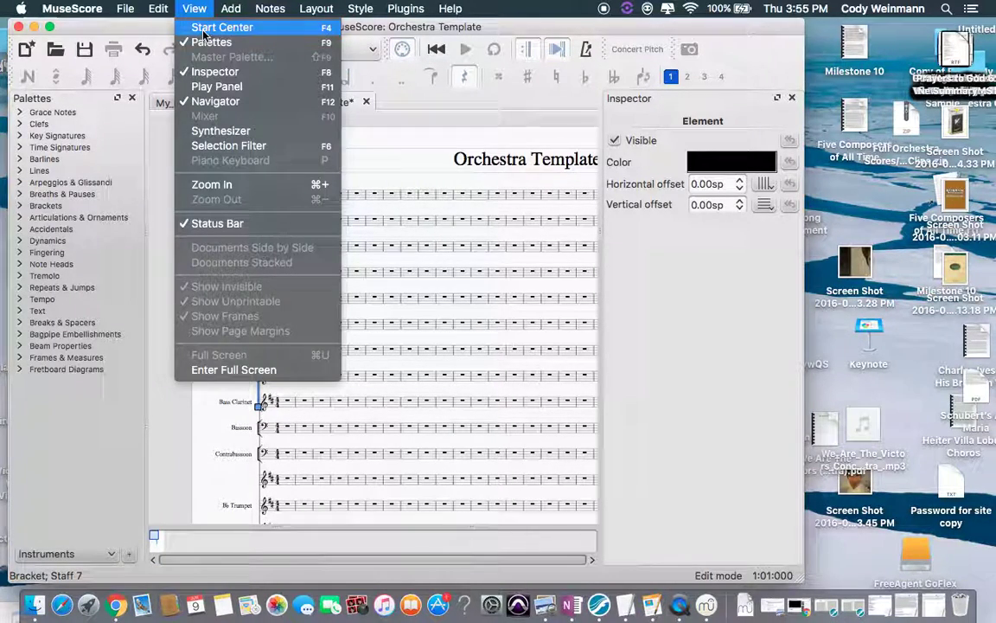
pyautogui.click(204, 33)
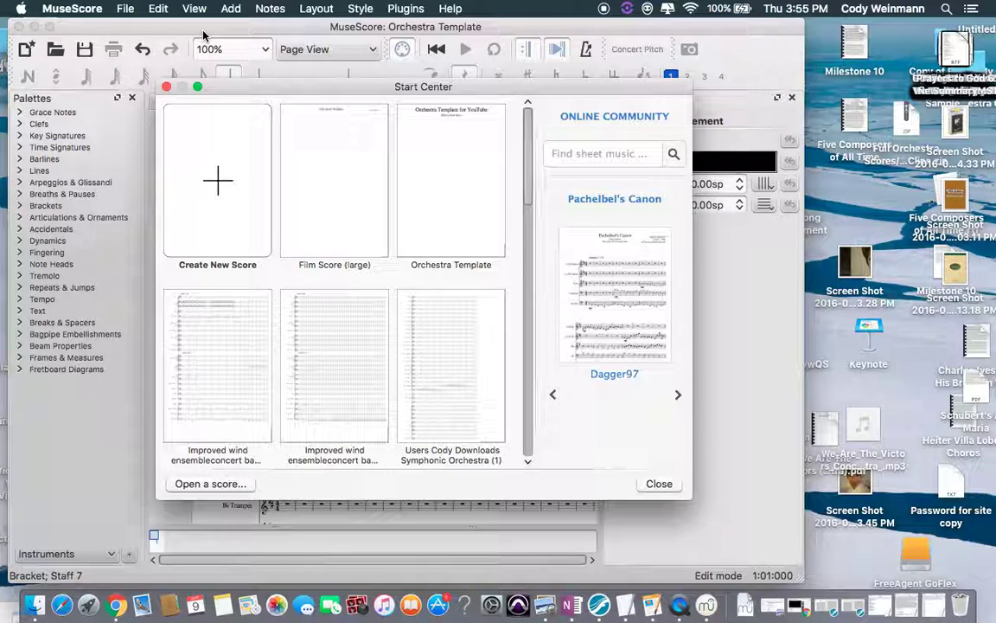
pyautogui.scroll(-5, 285, 320)
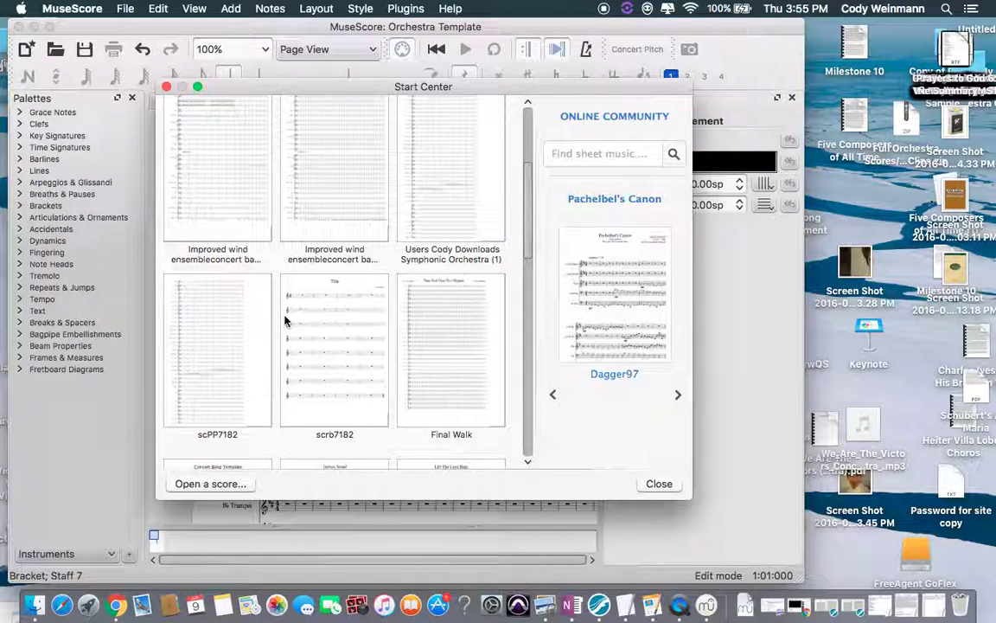
pyautogui.scroll(4, 286, 321)
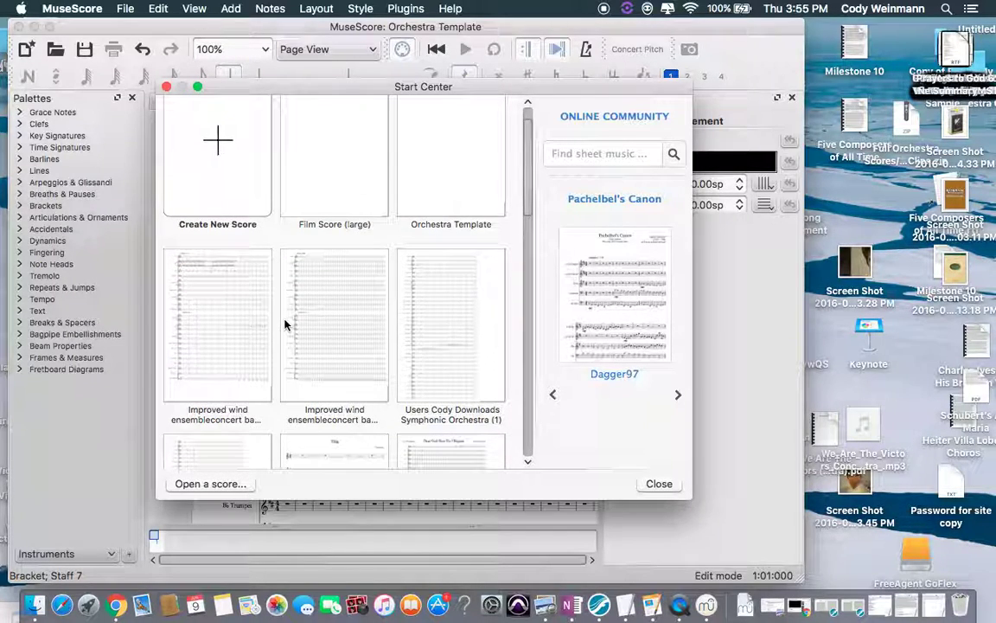
pyautogui.scroll(2, 281, 346)
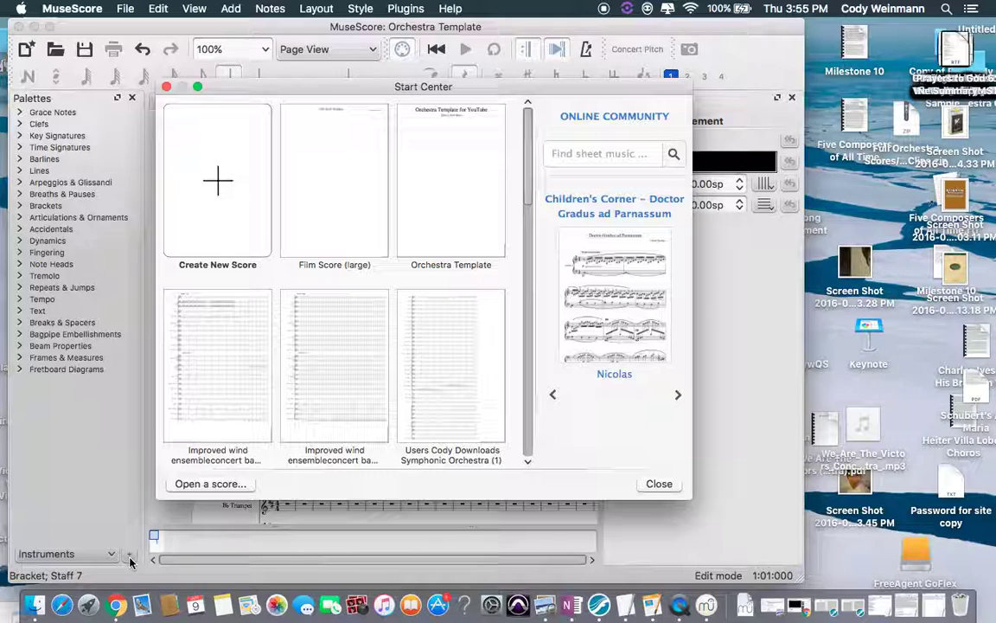
pyautogui.click(659, 483)
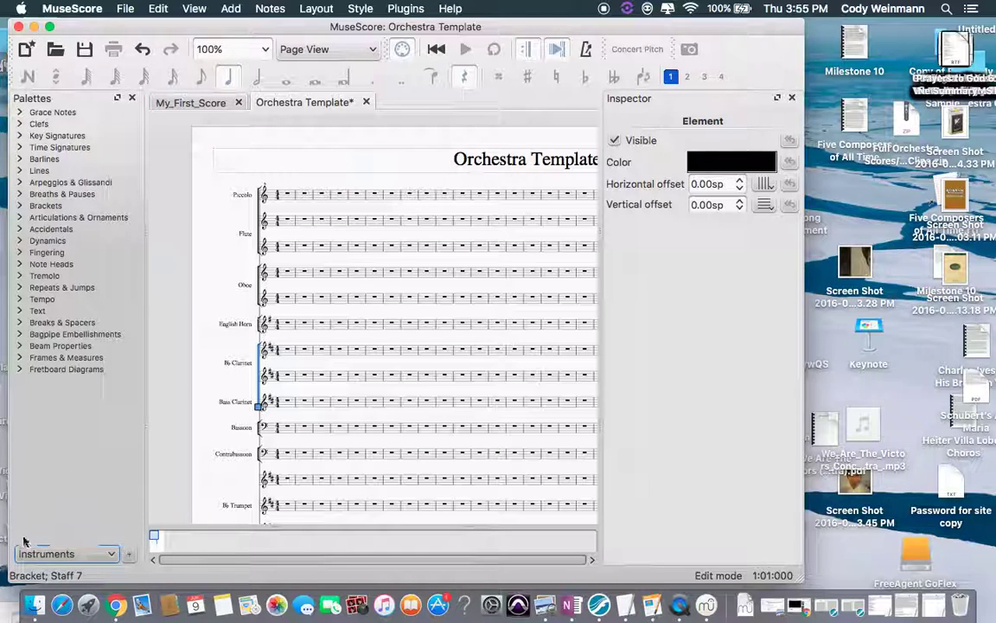
# - Try to create a new workspace without entering a name
pyautogui.click(130, 555)
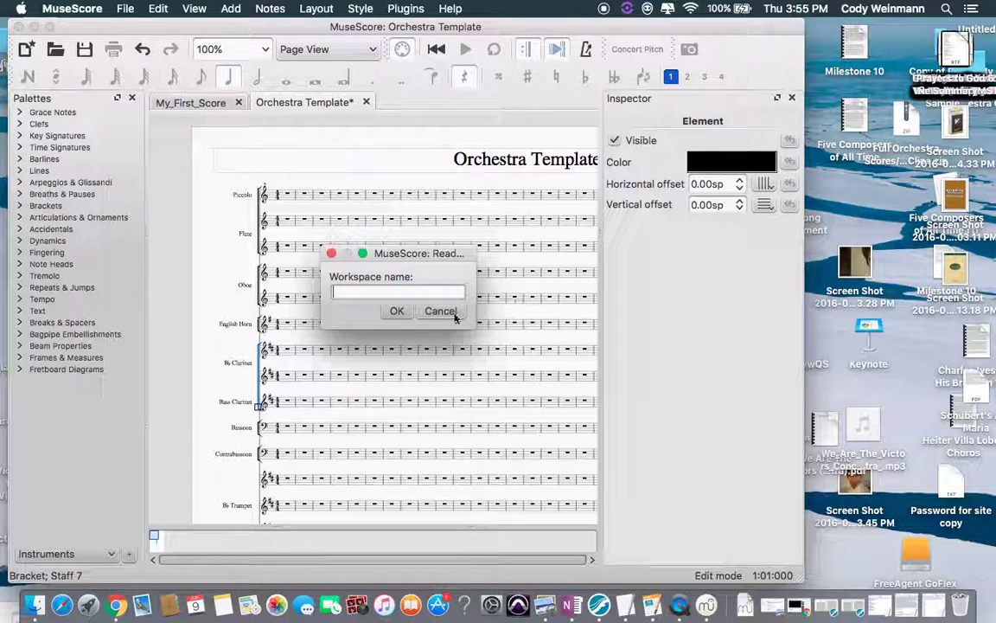
pyautogui.click(396, 315)
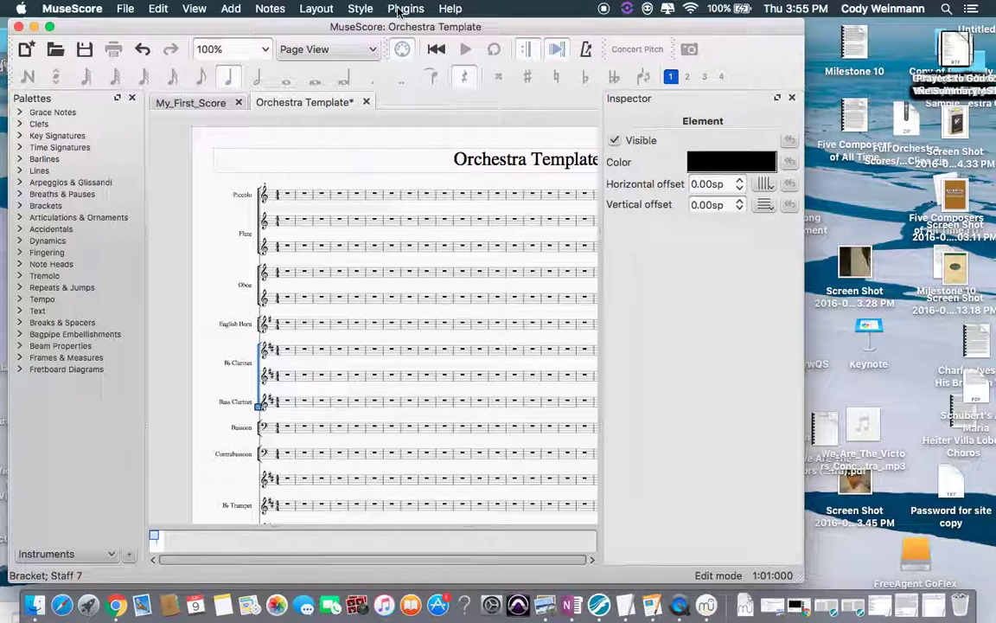
# - Open the Plugin Manager to view the available plugins and close it without enabling any
pyautogui.click(362, 11)
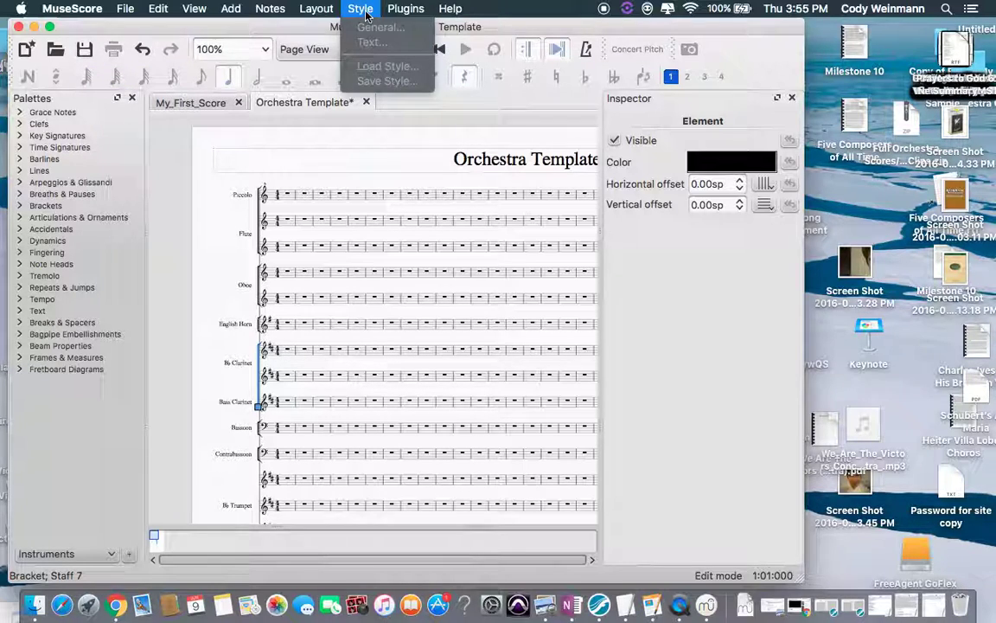
pyautogui.moveTo(338, 13)
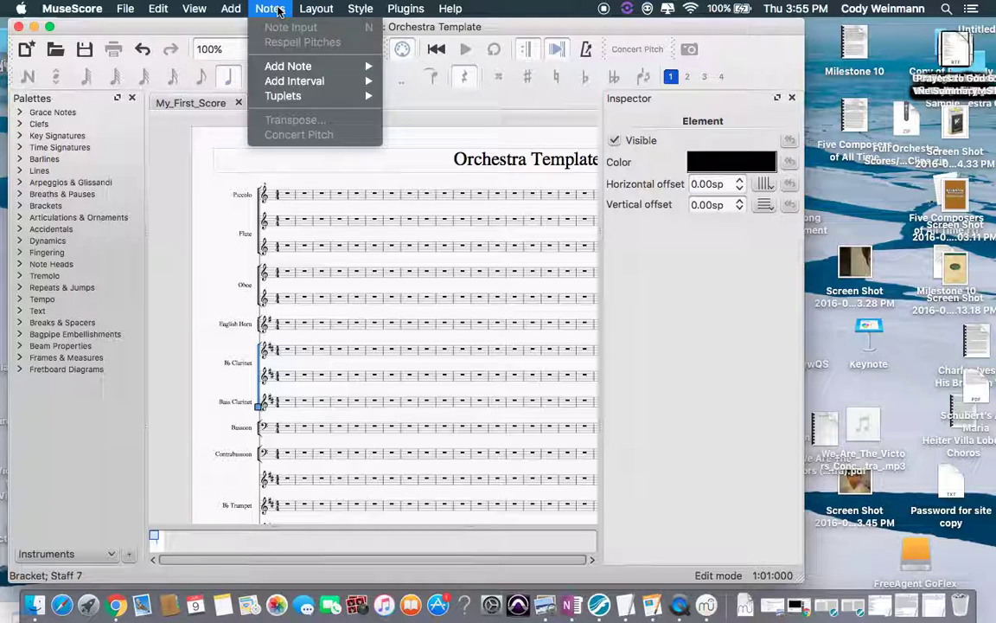
pyautogui.moveTo(243, 13)
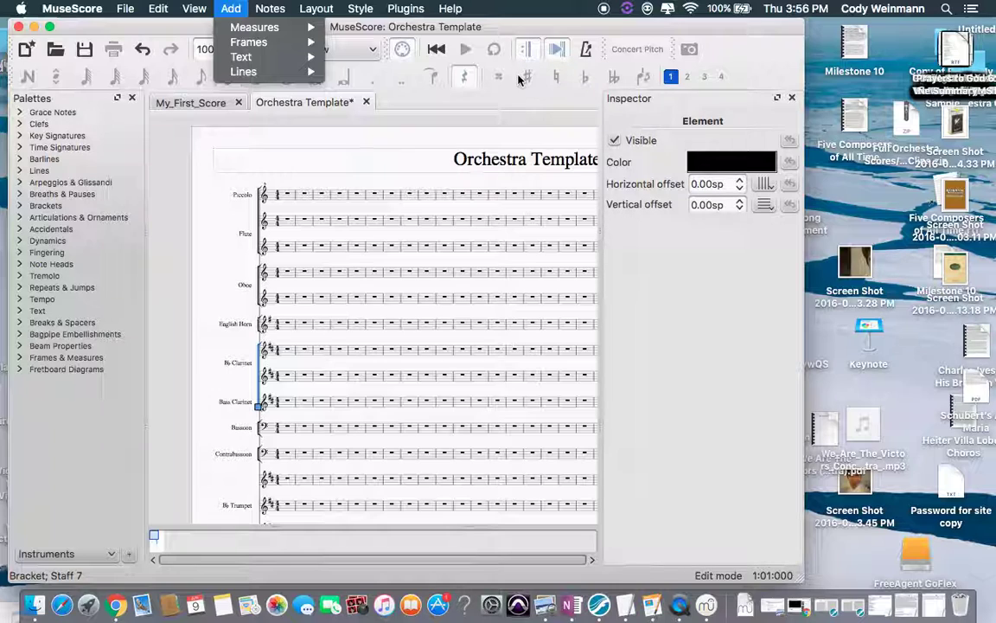
pyautogui.moveTo(188, 10)
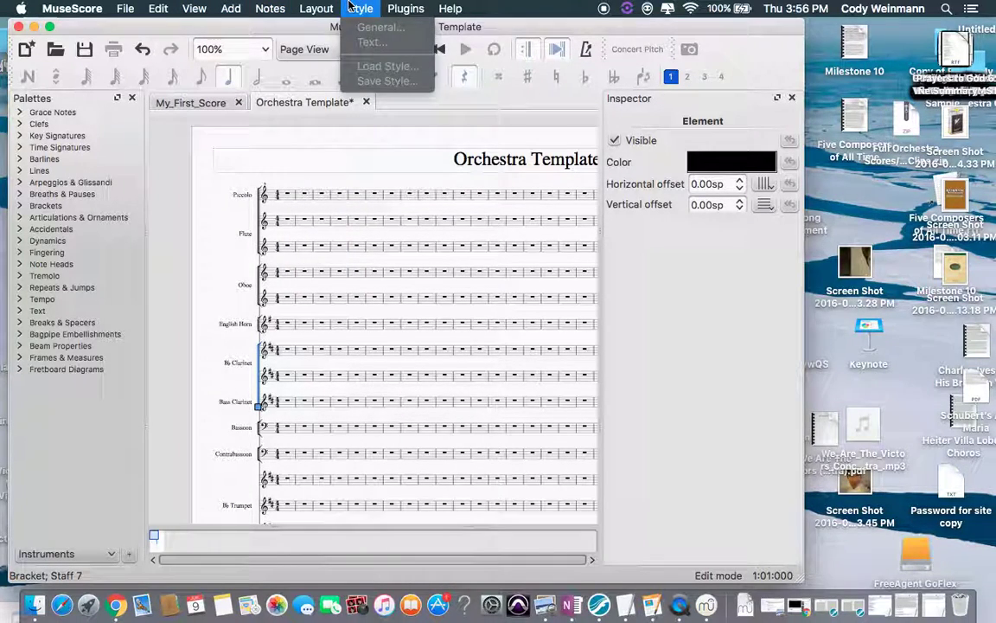
pyautogui.moveTo(395, 8)
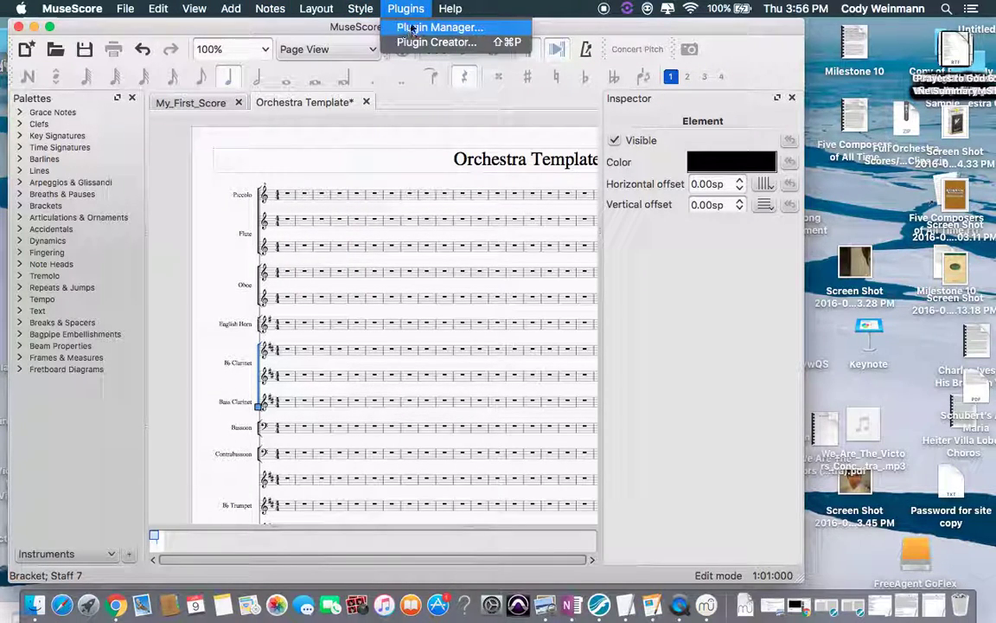
pyautogui.click(413, 29)
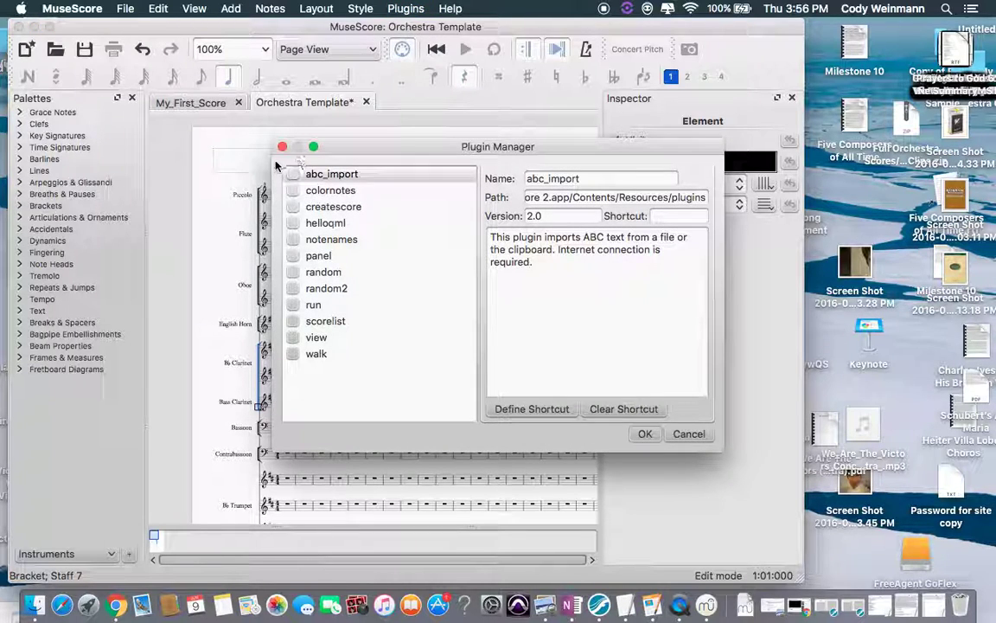
pyautogui.click(282, 146)
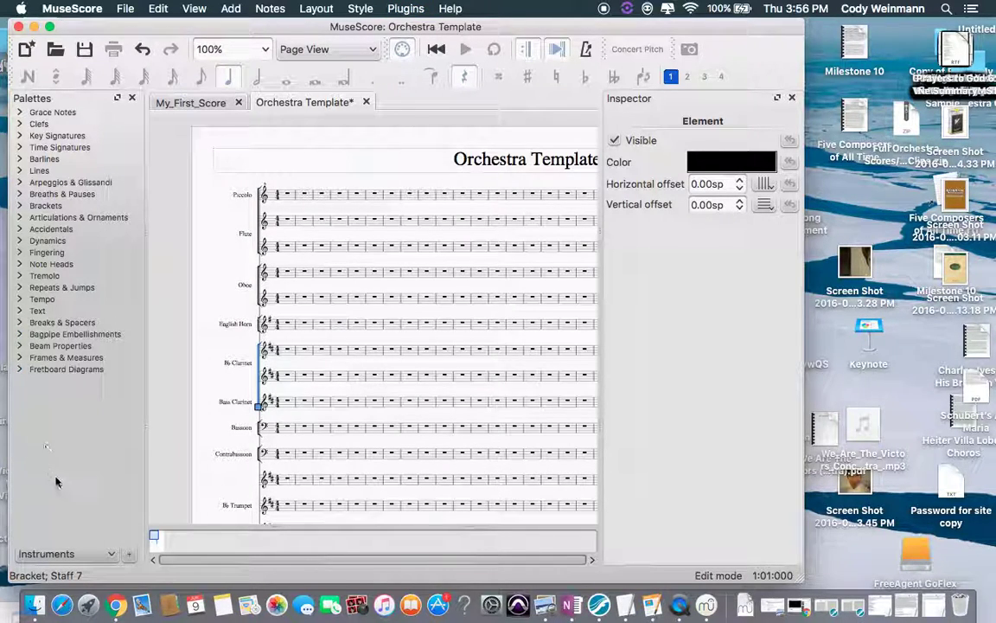
# - Leave the clarinet bracket's edit mode and select the rest in the first measure of the Bassoon staff
pyautogui.click(100, 552)
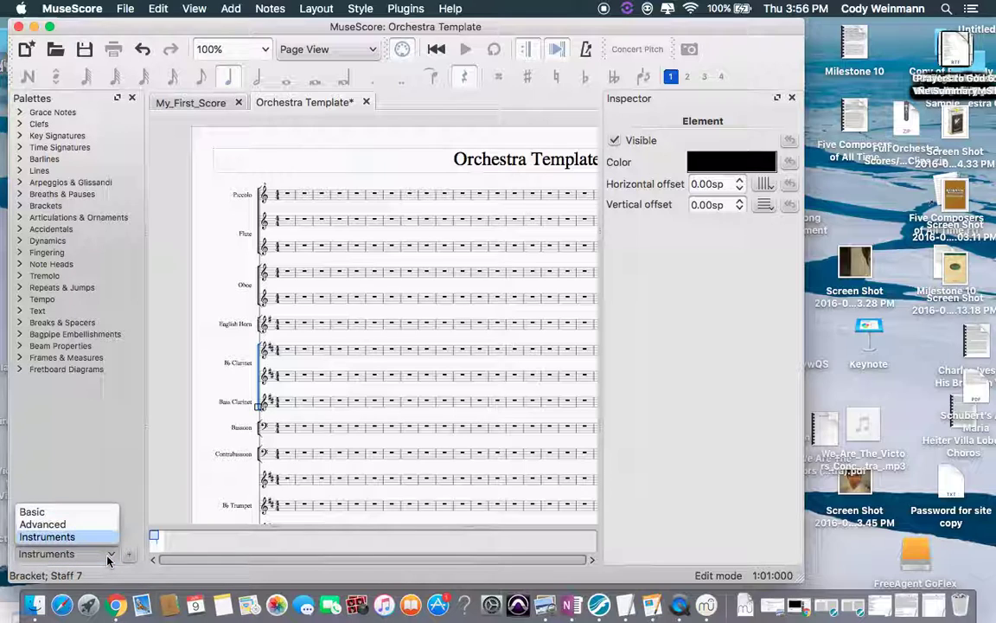
pyautogui.click(100, 551)
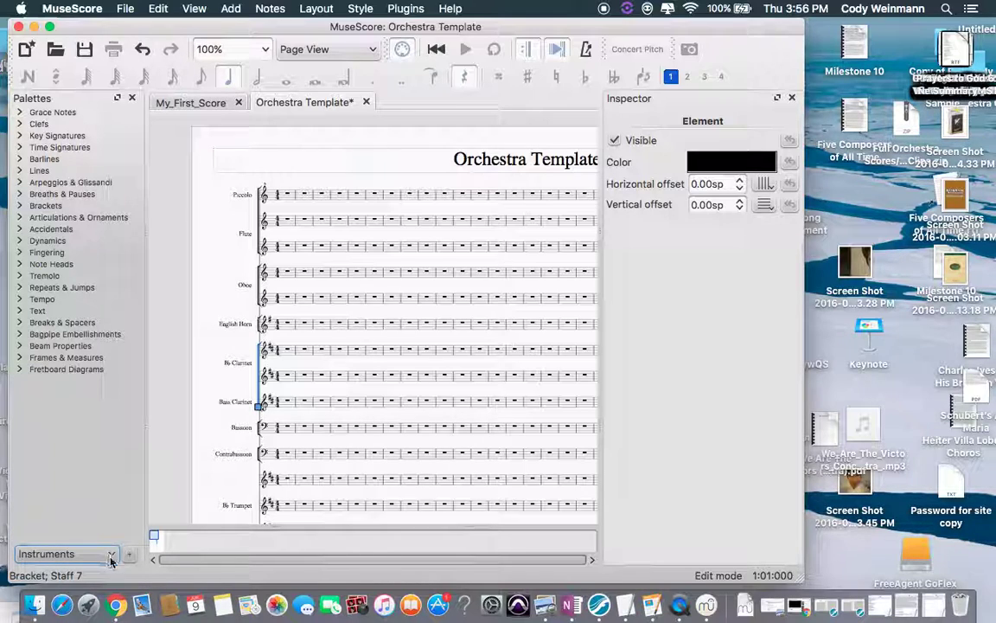
pyautogui.click(277, 434)
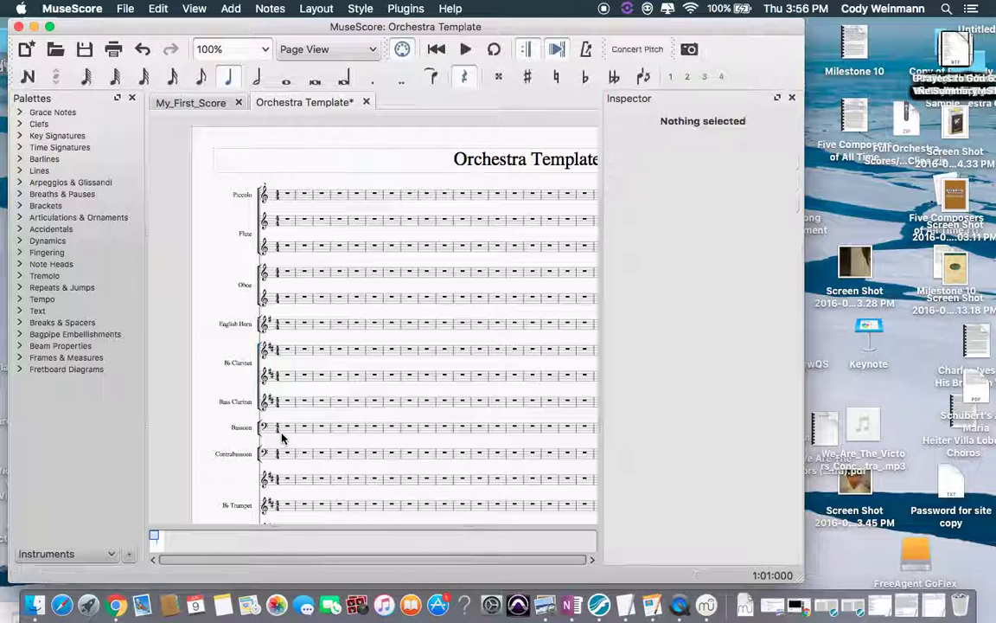
pyautogui.click(339, 403)
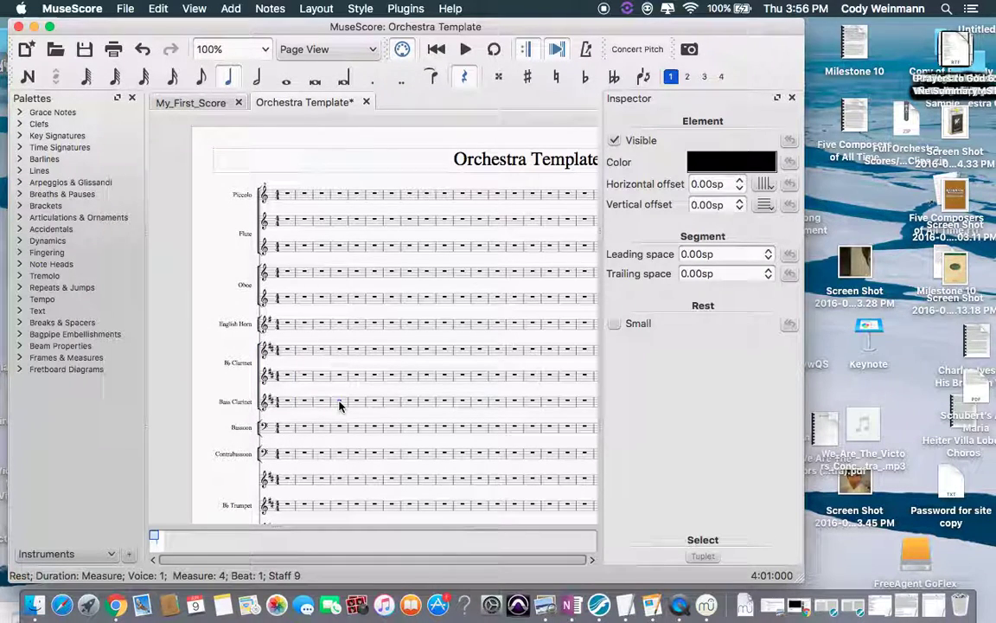
pyautogui.click(290, 403)
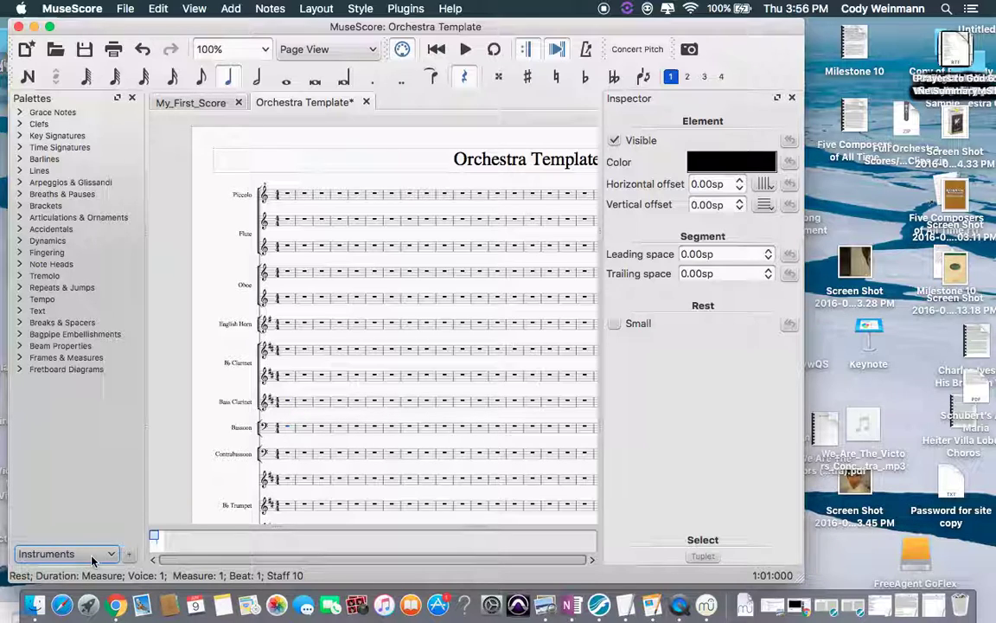
# - Try to create a new workspace without entering a name
pyautogui.click(129, 554)
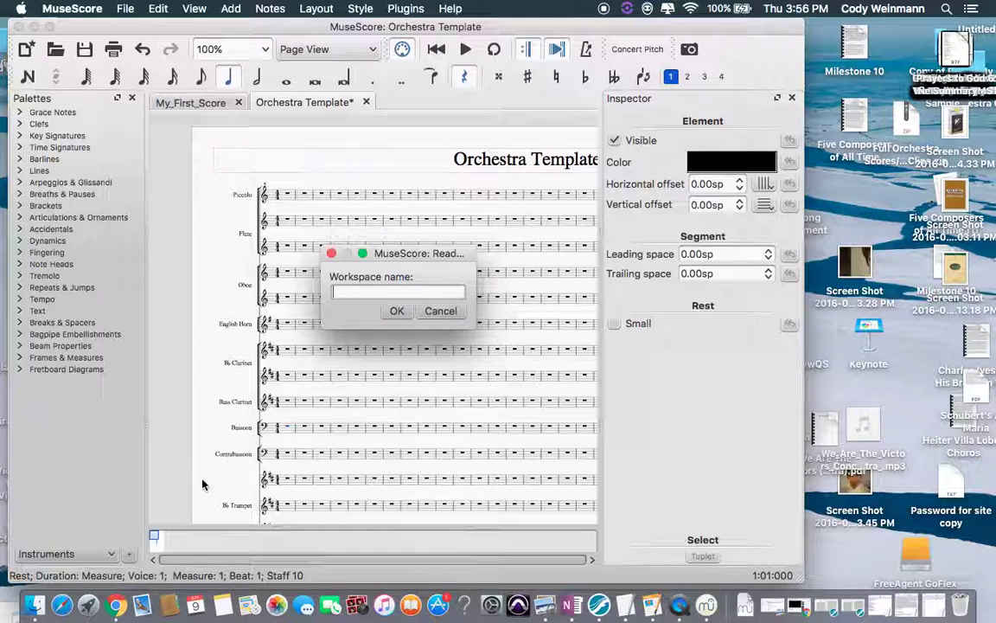
pyautogui.click(397, 313)
# - Add a linked staff to the Bassoon's Staff 1 in the score's instrument list and apply the change
pyautogui.scroll(-10, 397, 316)
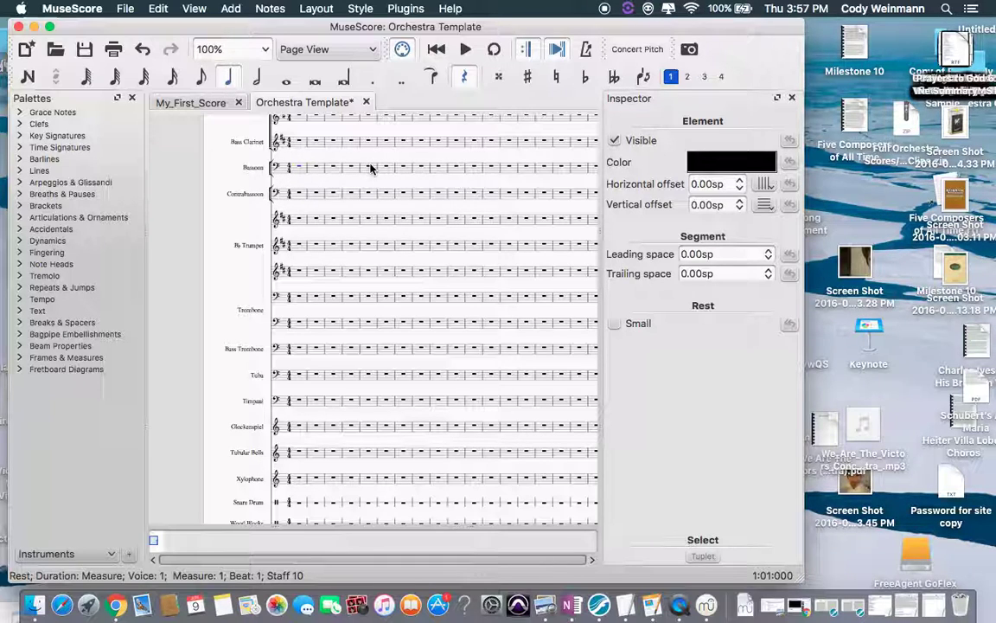
pyautogui.click(195, 10)
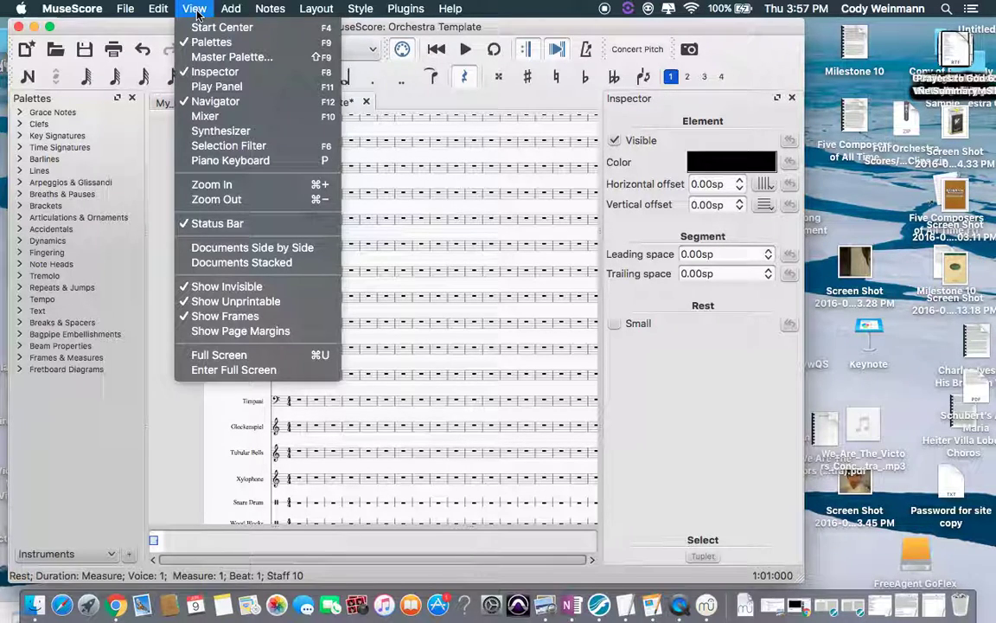
pyautogui.moveTo(230, 11)
pyautogui.moveTo(160, 7)
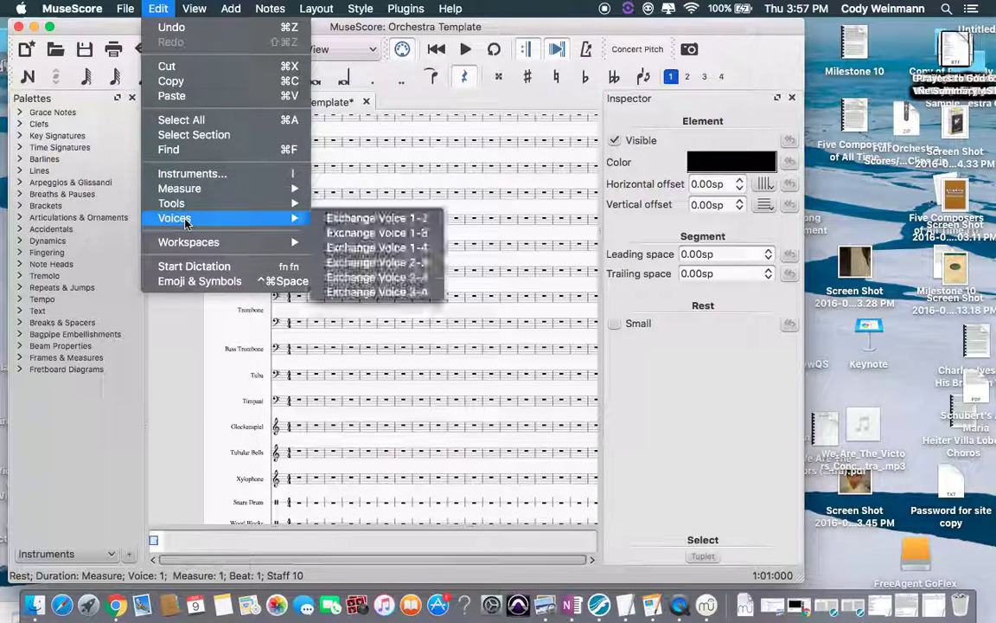
pyautogui.moveTo(187, 223)
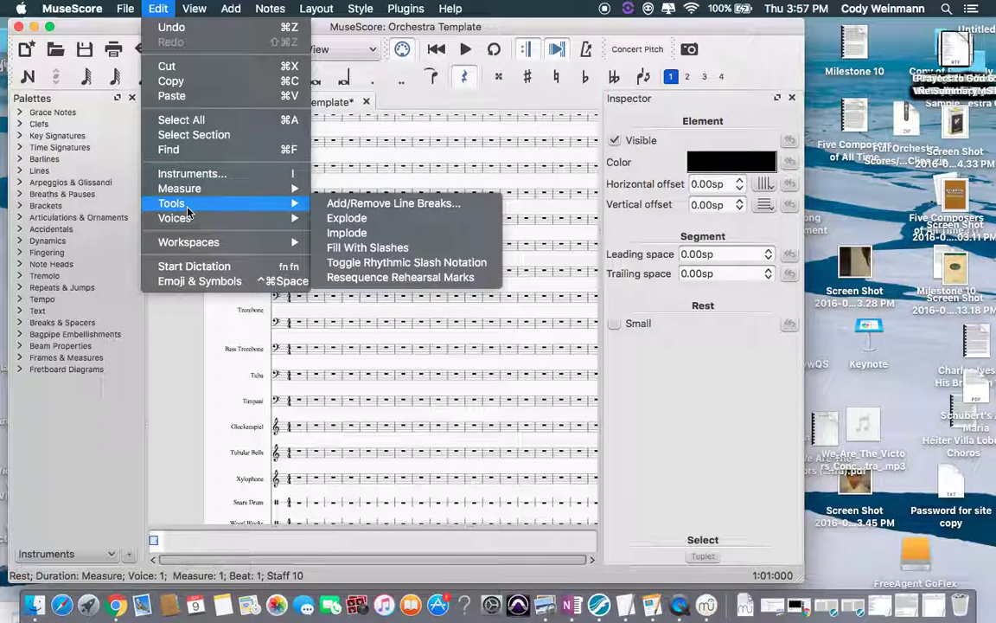
pyautogui.click(203, 175)
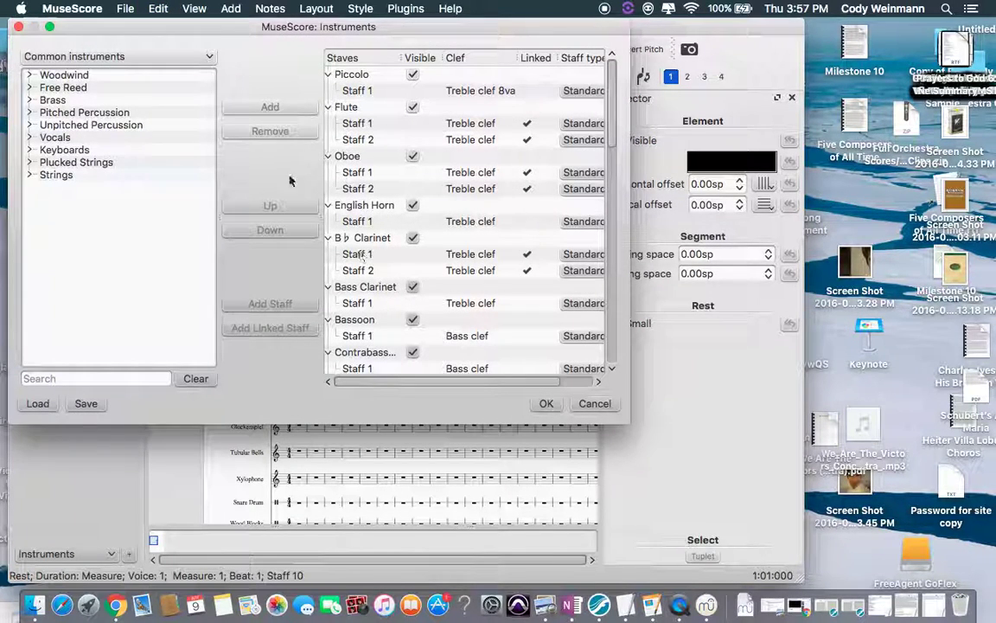
pyautogui.scroll(-5, 370, 269)
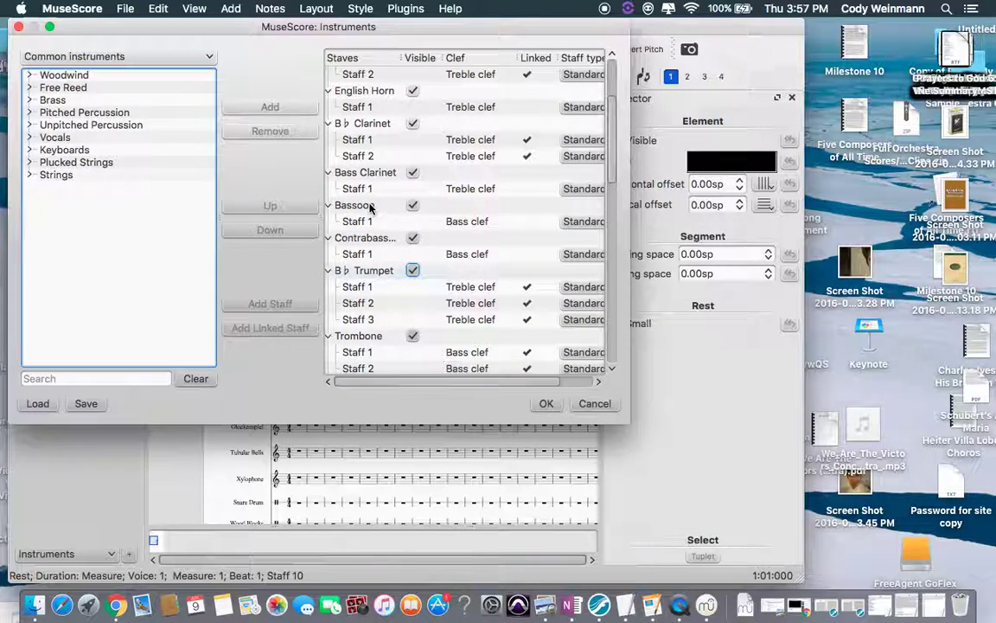
pyautogui.click(369, 207)
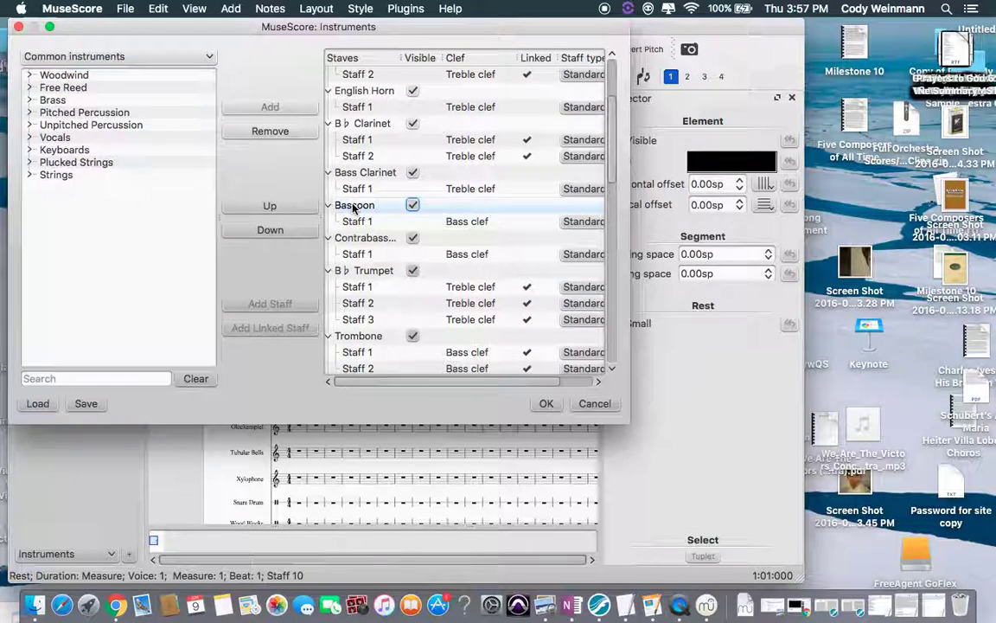
pyautogui.click(353, 223)
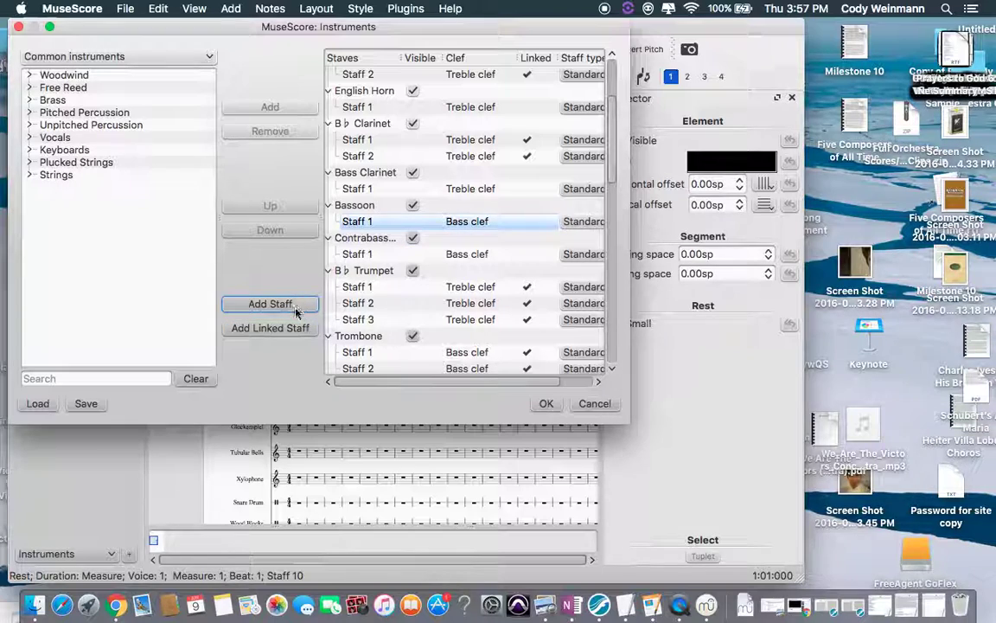
pyautogui.click(290, 331)
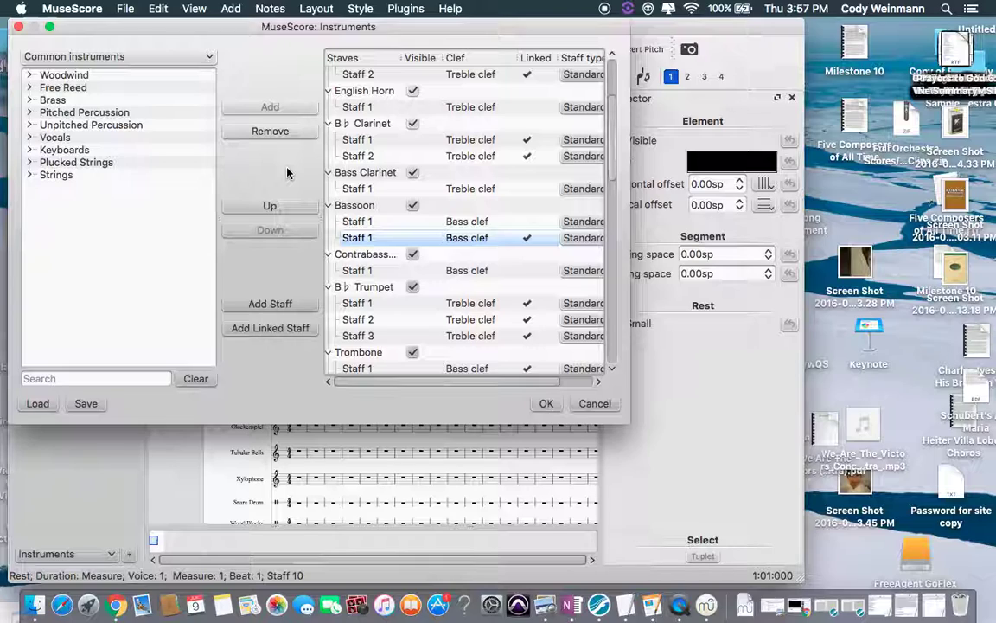
pyautogui.click(546, 405)
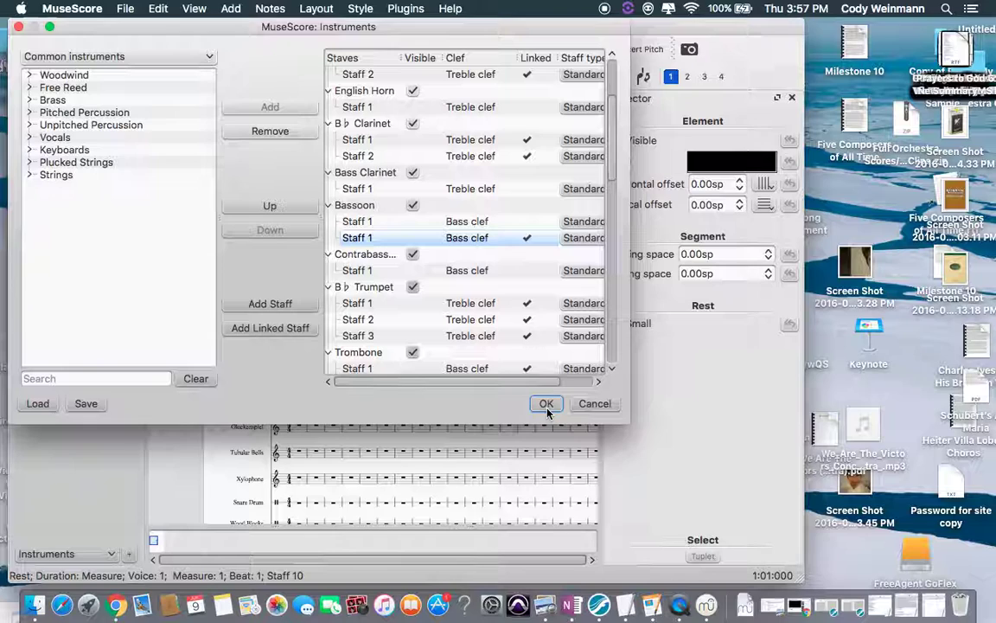
pyautogui.click(546, 405)
# - Place a bracket on the middle B♭ Trumpet staff
pyautogui.scroll(-15, 432, 454)
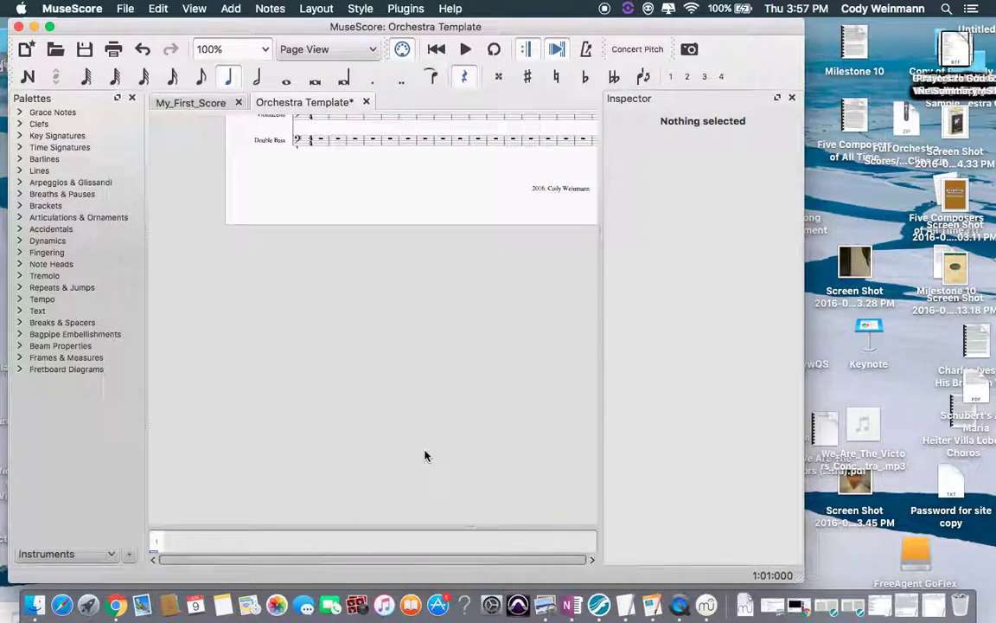
pyautogui.scroll(1, 424, 456)
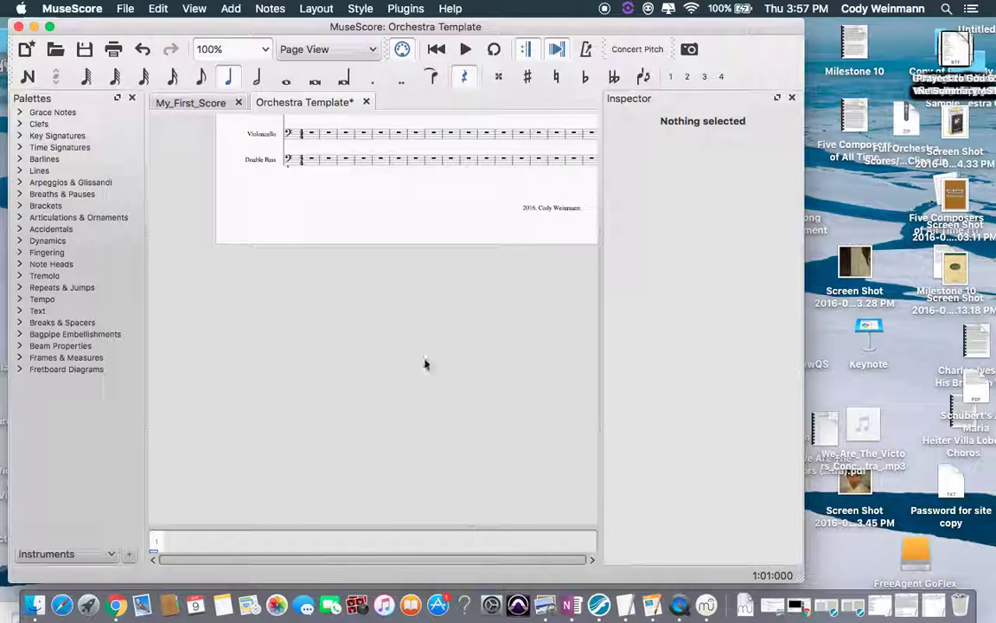
pyautogui.scroll(10, 425, 362)
pyautogui.scroll(6, 177, 312)
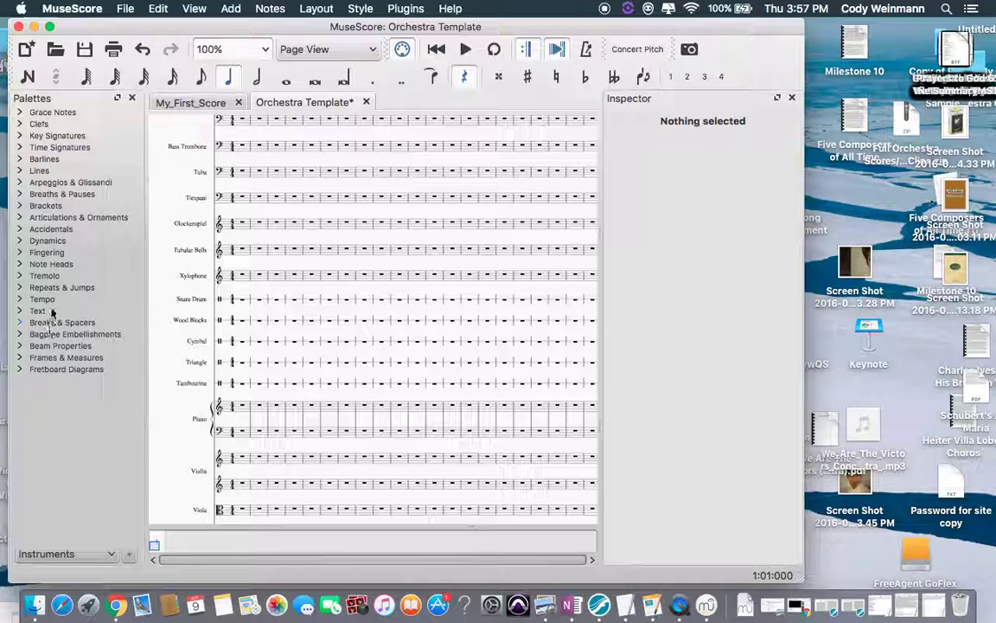
pyautogui.click(51, 204)
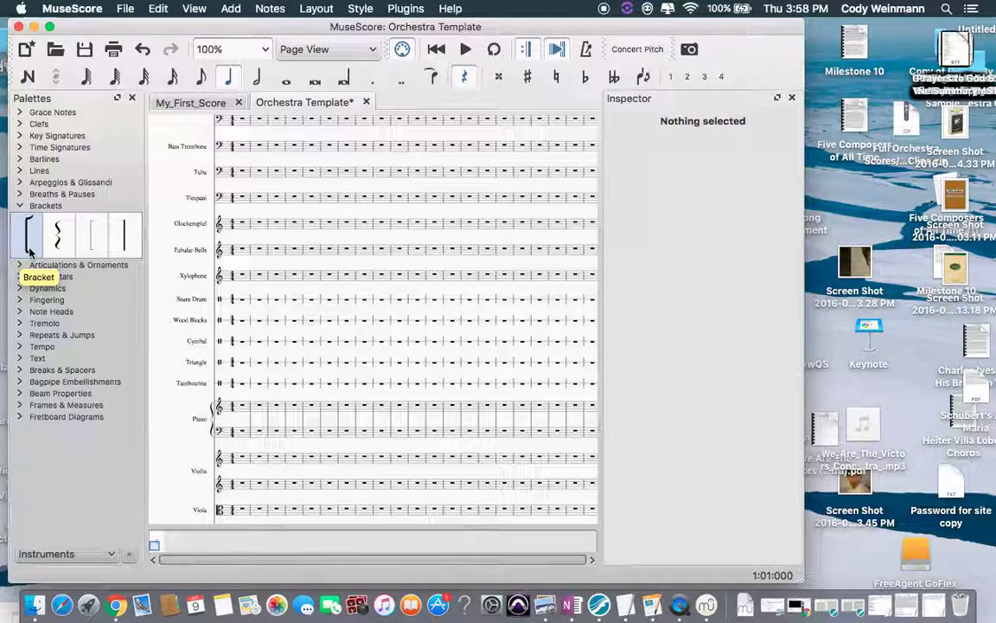
pyautogui.scroll(5, 222, 199)
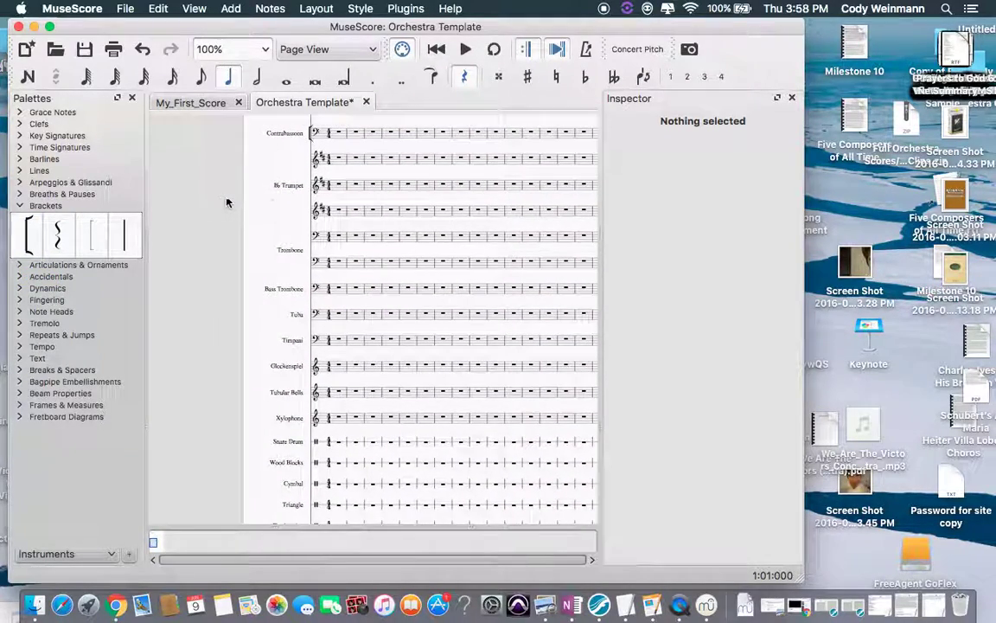
pyautogui.scroll(3, 222, 204)
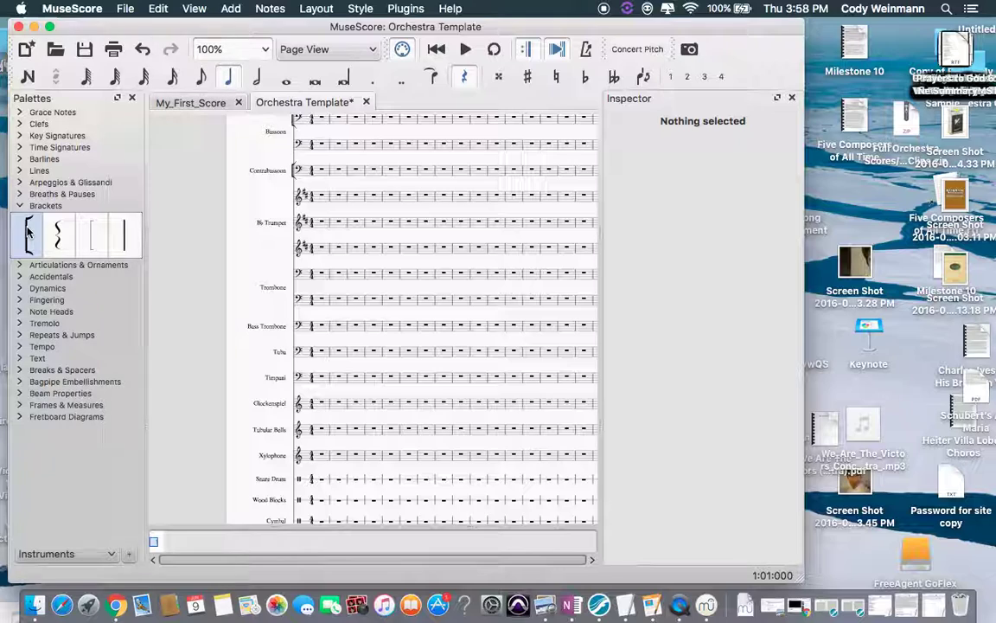
pyautogui.moveTo(28, 229); pyautogui.dragTo(303, 222)
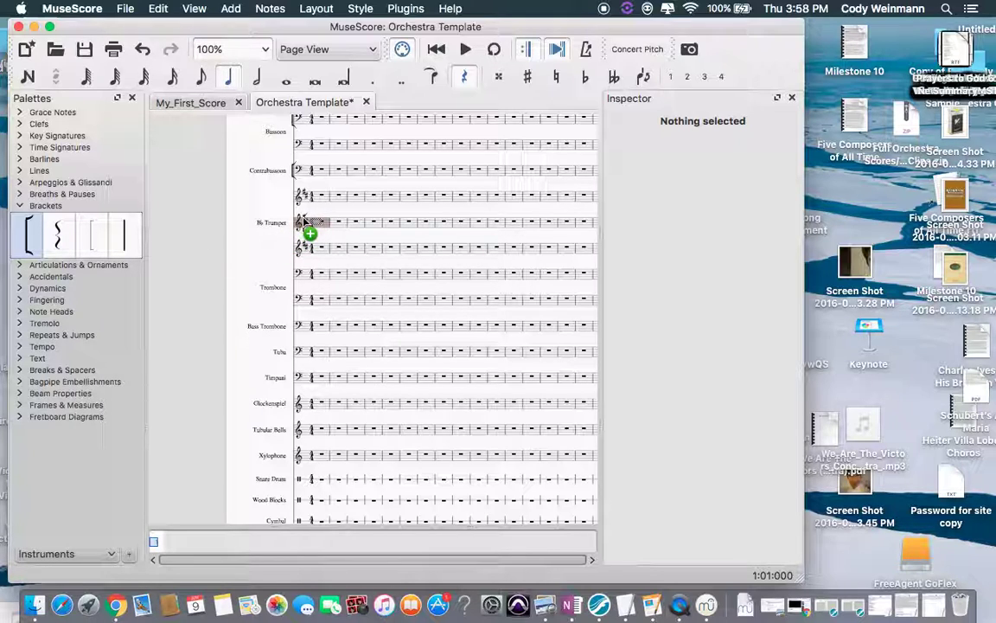
pyautogui.moveTo(303, 221); pyautogui.dragTo(303, 222)
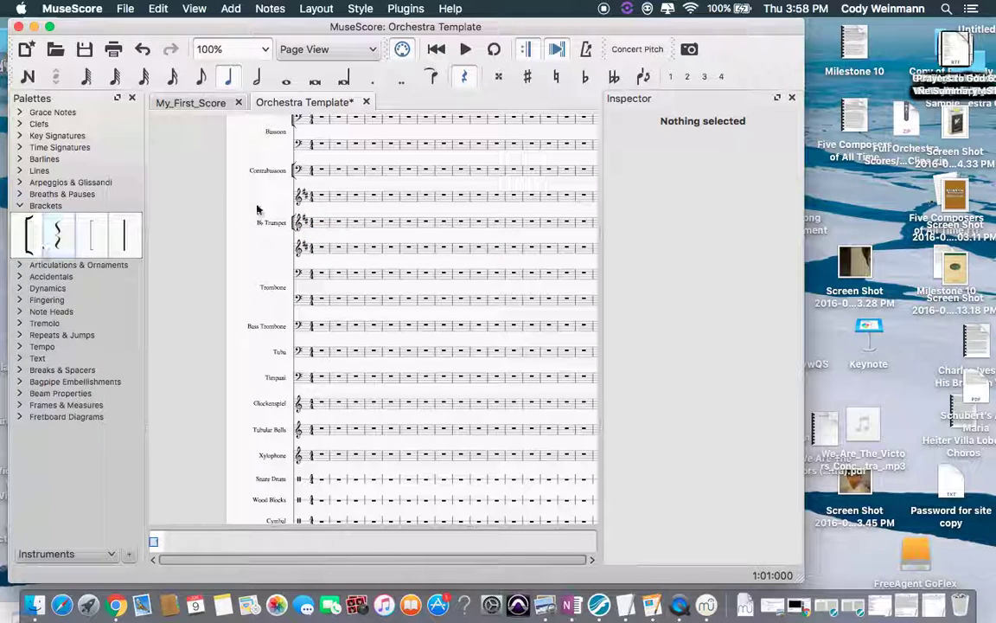
# - Extend the Contrabassoon bracket to the first B♭ Trumpet staff, and shrink it back to the Contrabassoon staff alone
pyautogui.click(318, 170)
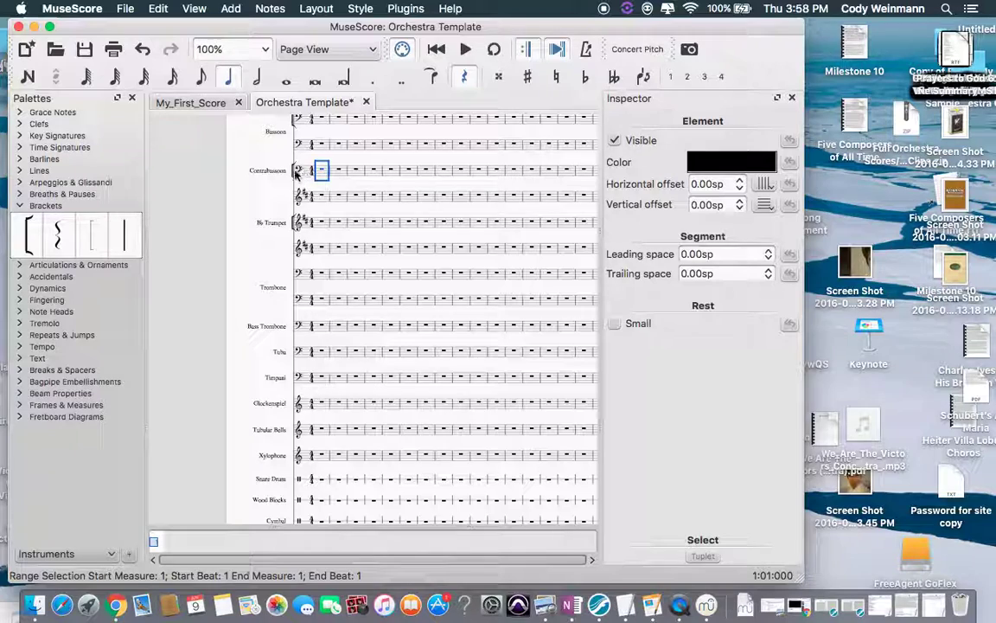
pyautogui.doubleClick(293, 173)
pyautogui.moveTo(292, 173); pyautogui.dragTo(298, 204)
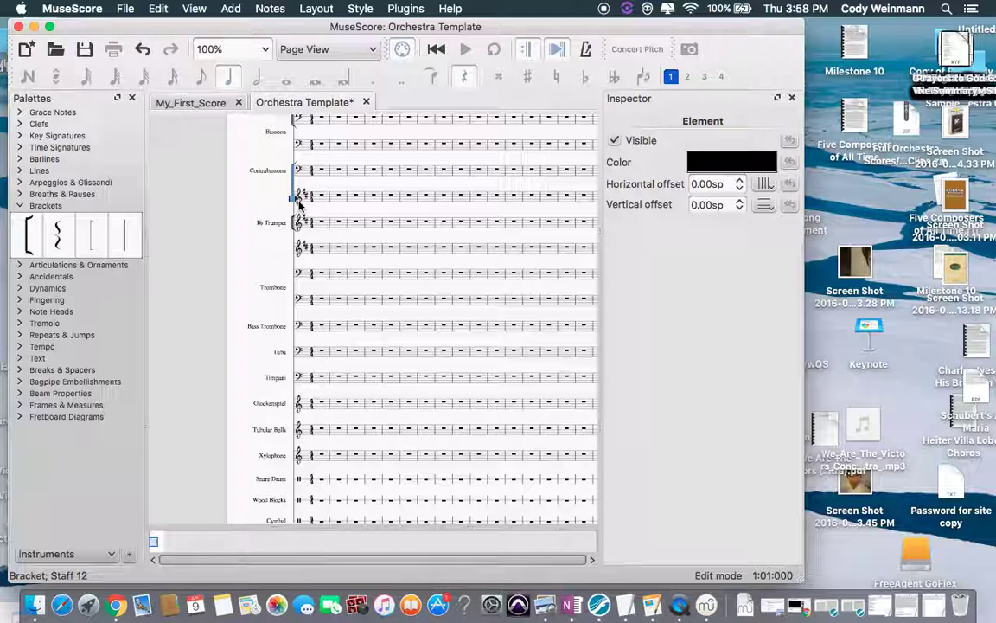
pyautogui.moveTo(299, 200); pyautogui.dragTo(300, 180)
pyautogui.press('Escape')
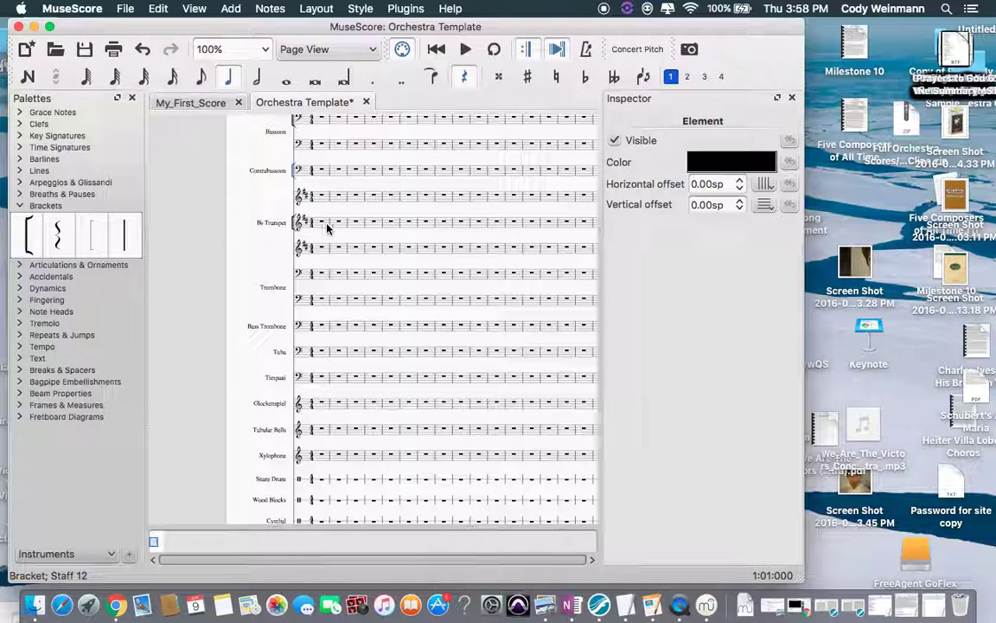
# - Place a bracket on the first Trombone staff and extend the middle B♭ Trumpet staff's bracket down to the third trumpet staff
pyautogui.click(327, 227)
pyautogui.doubleClick(327, 227)
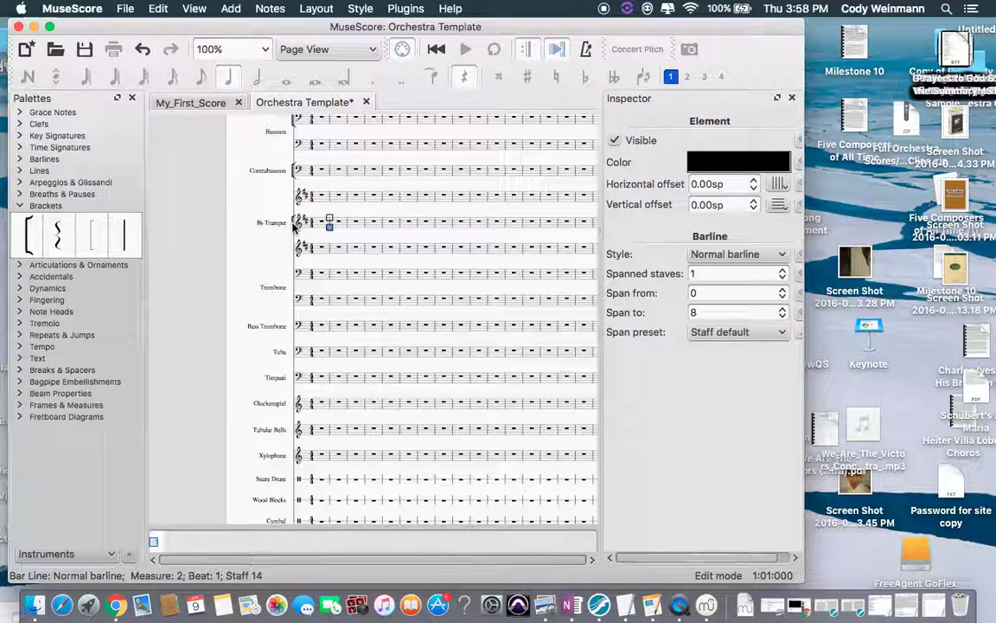
pyautogui.click(294, 225)
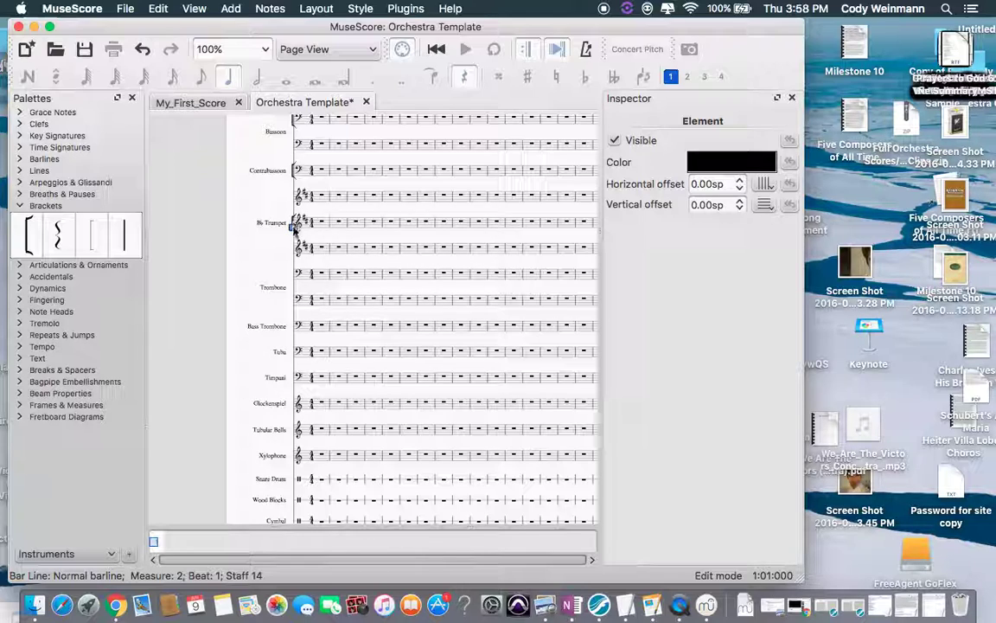
pyautogui.moveTo(293, 223)
pyautogui.mouseDown()
pyautogui.moveTo(294, 197)
pyautogui.moveTo(294, 223)
pyautogui.mouseUp()
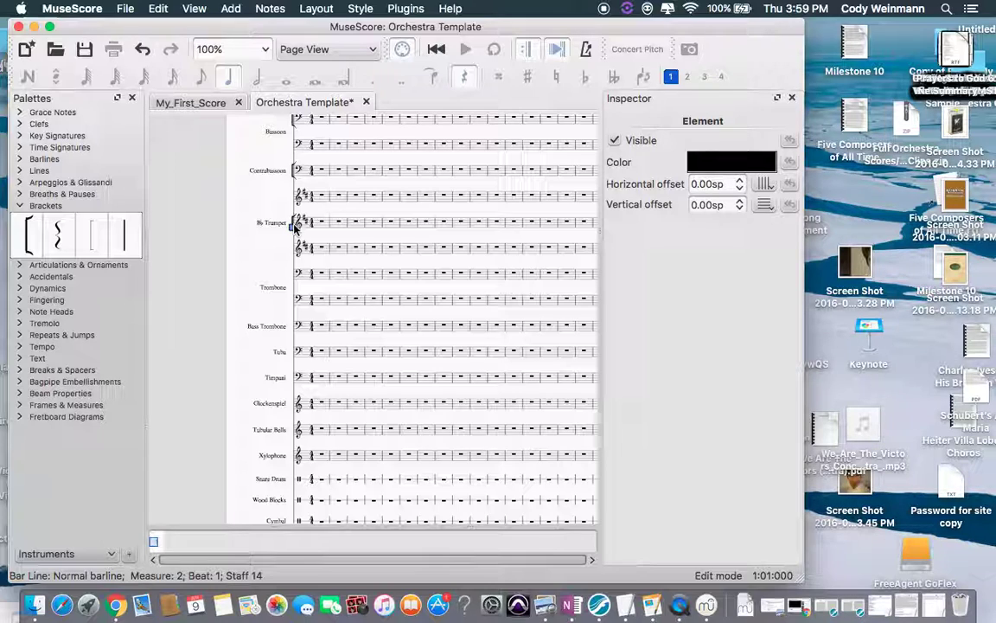
pyautogui.moveTo(29, 232); pyautogui.dragTo(294, 285)
pyautogui.moveTo(294, 227); pyautogui.dragTo(293, 252)
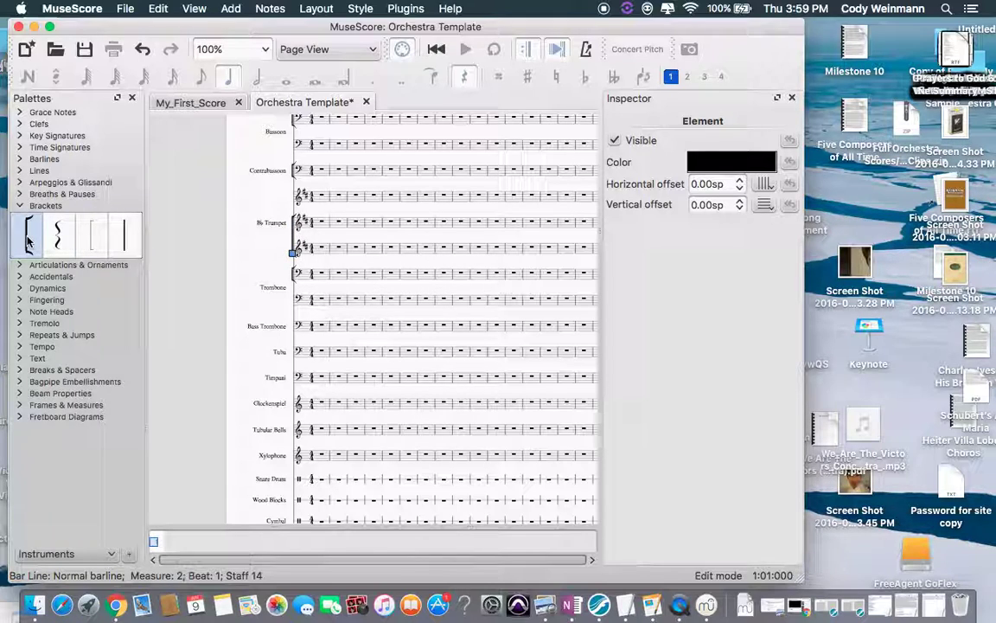
# - Place a separate bracket on the first B♭ Trumpet staff and leave edit mode
pyautogui.moveTo(29, 242); pyautogui.dragTo(313, 198)
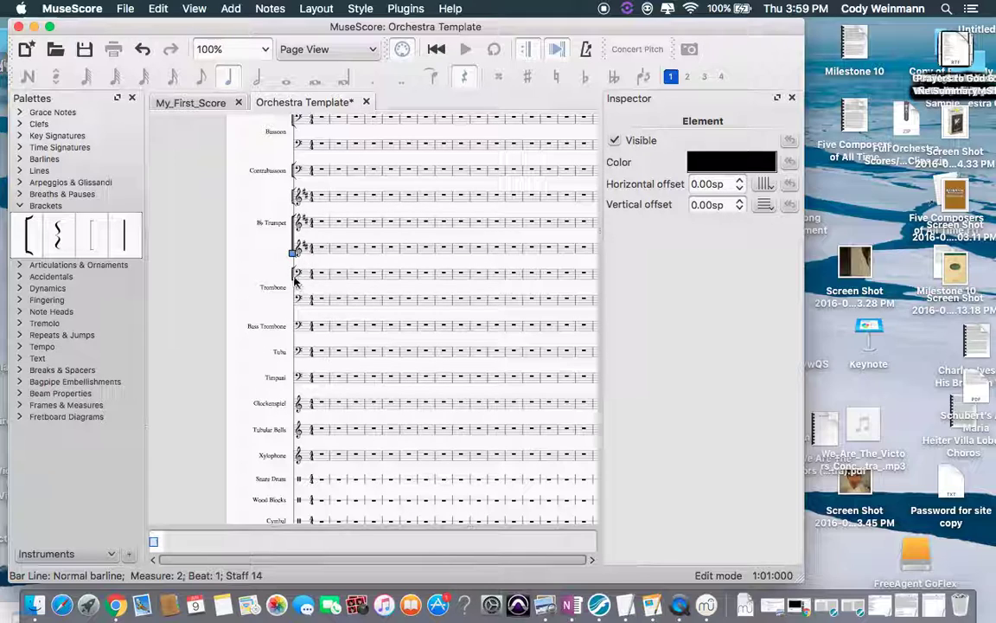
pyautogui.press('Escape')
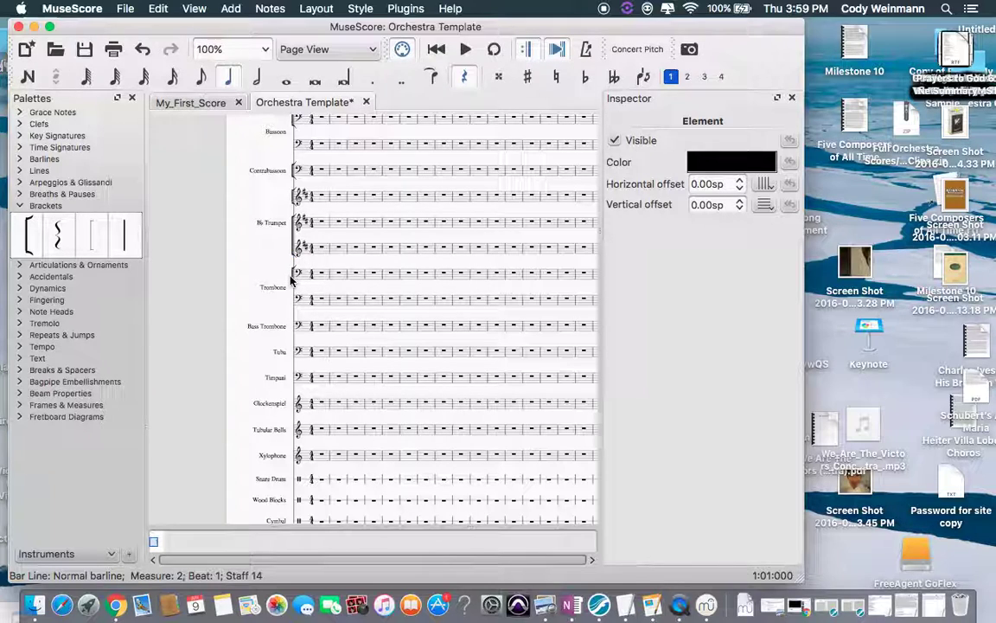
pyautogui.press('Escape')
# - Extend the first Trombone staff's bracket down through the Bass Trombone and Tuba staves
pyautogui.click(293, 282)
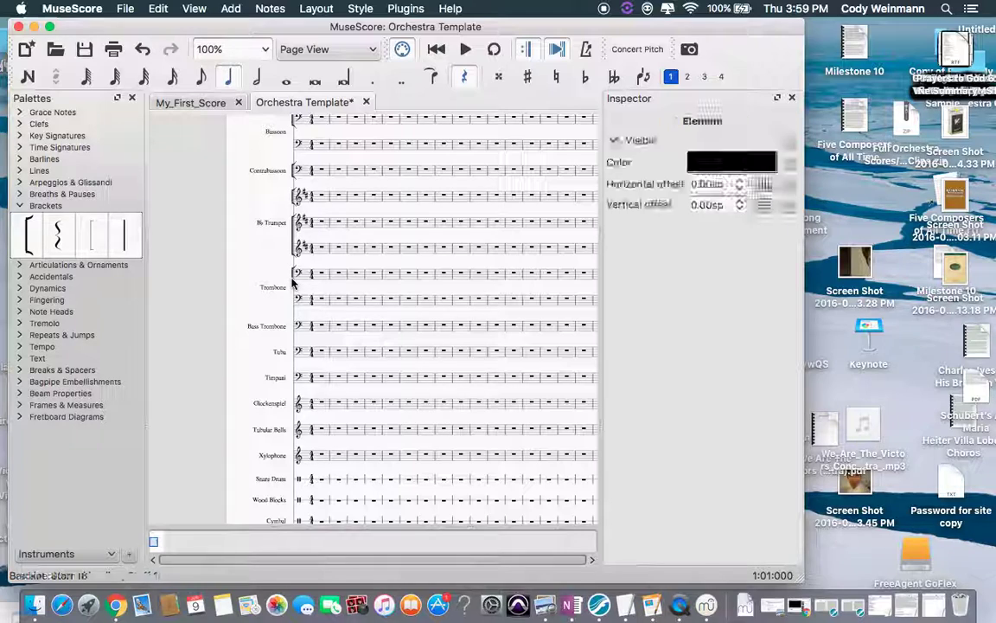
pyautogui.doubleClick(292, 282)
pyautogui.moveTo(292, 282); pyautogui.dragTo(294, 339)
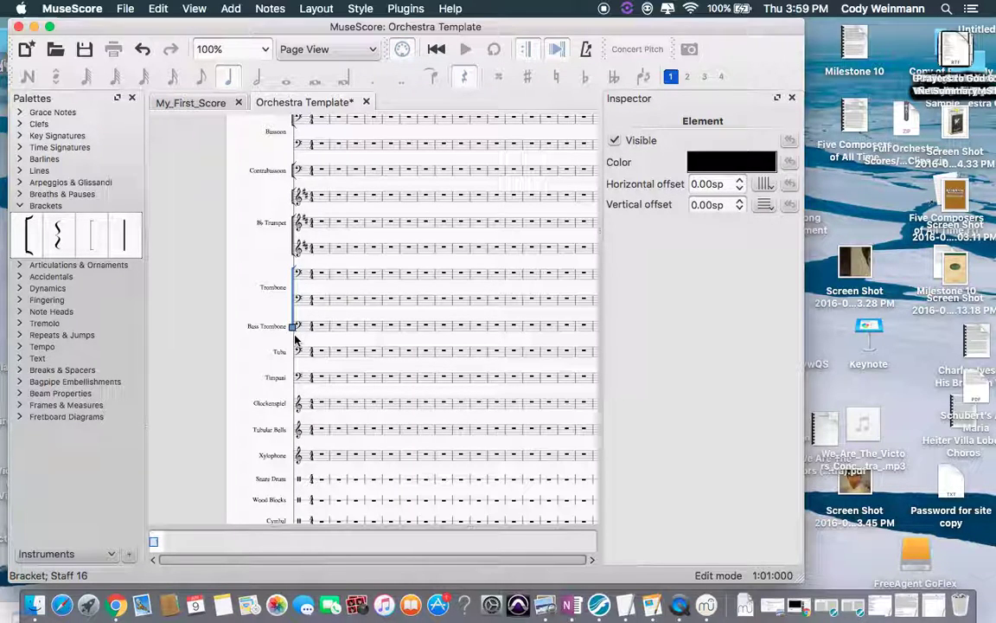
pyautogui.moveTo(295, 340); pyautogui.dragTo(293, 372)
# - Place a thin square bracket on the Timpani staff and another on the Glockenspiel staff
pyautogui.scroll(-2, 316, 361)
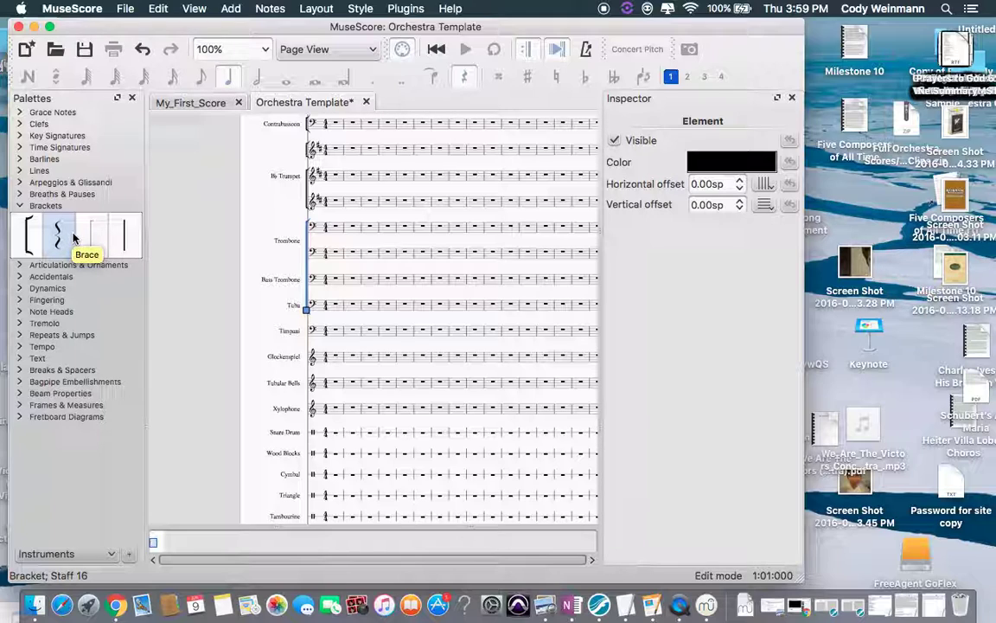
pyautogui.moveTo(91, 238); pyautogui.dragTo(309, 336)
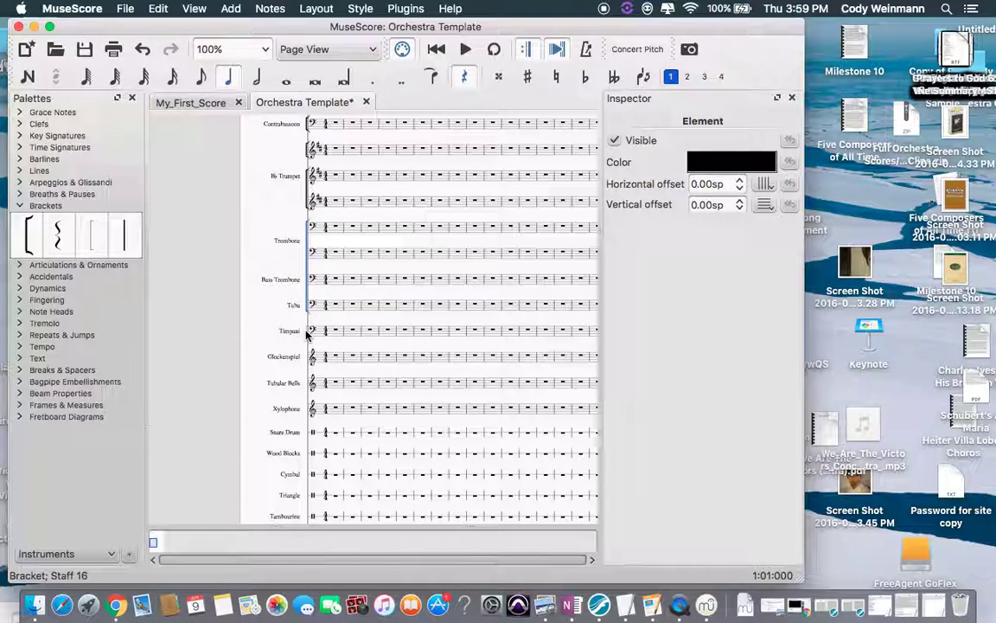
pyautogui.press('Escape')
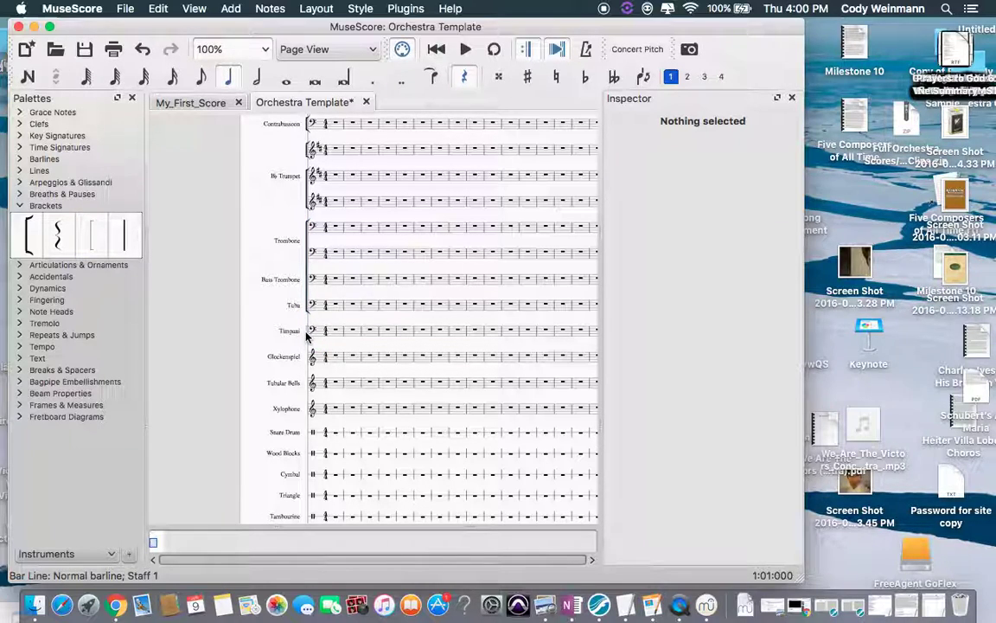
pyautogui.press('super+plus')
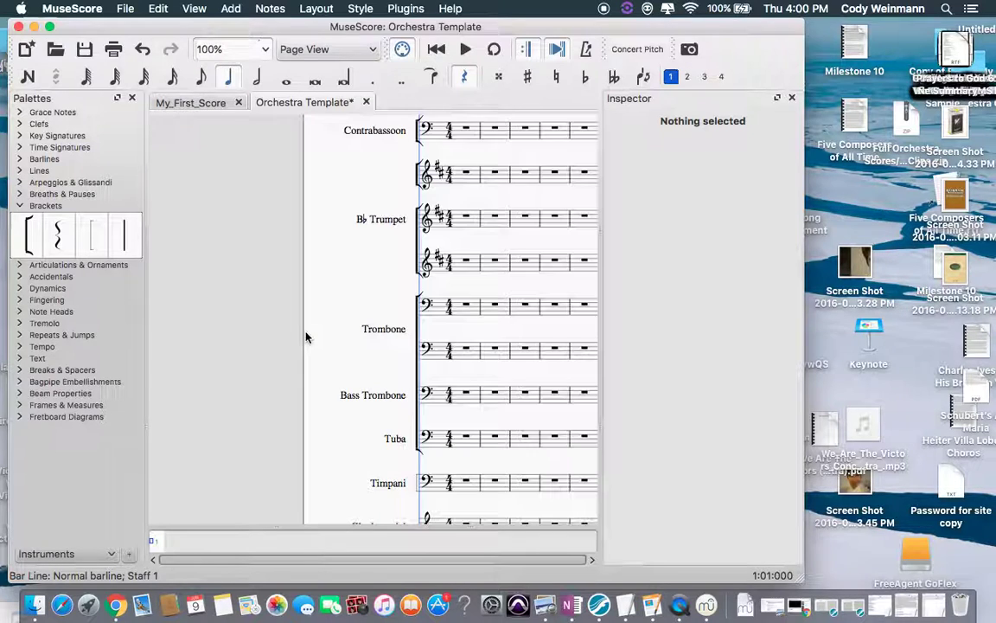
pyautogui.scroll(-3, 379, 381)
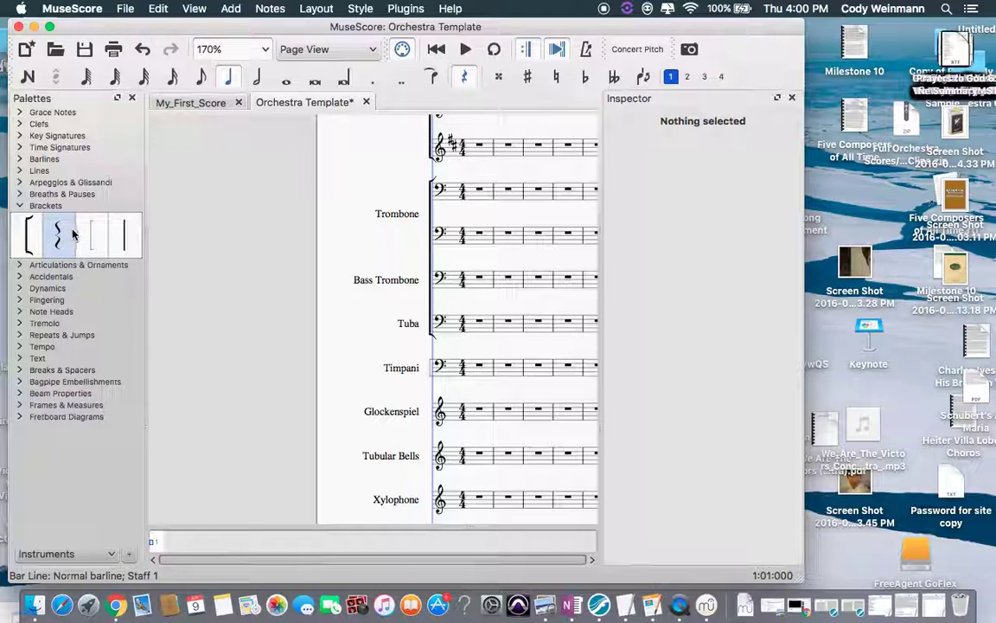
pyautogui.moveTo(85, 227); pyautogui.dragTo(463, 415)
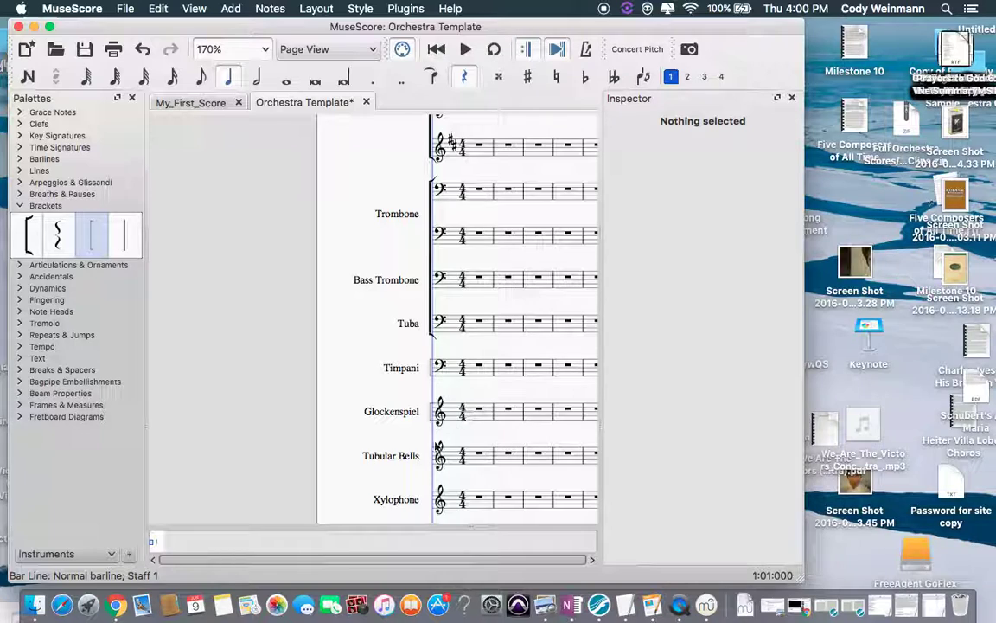
# - Place a normal bracket on the Timpani staff and extend it down through the Xylophone staff
pyautogui.scroll(-2, 437, 437)
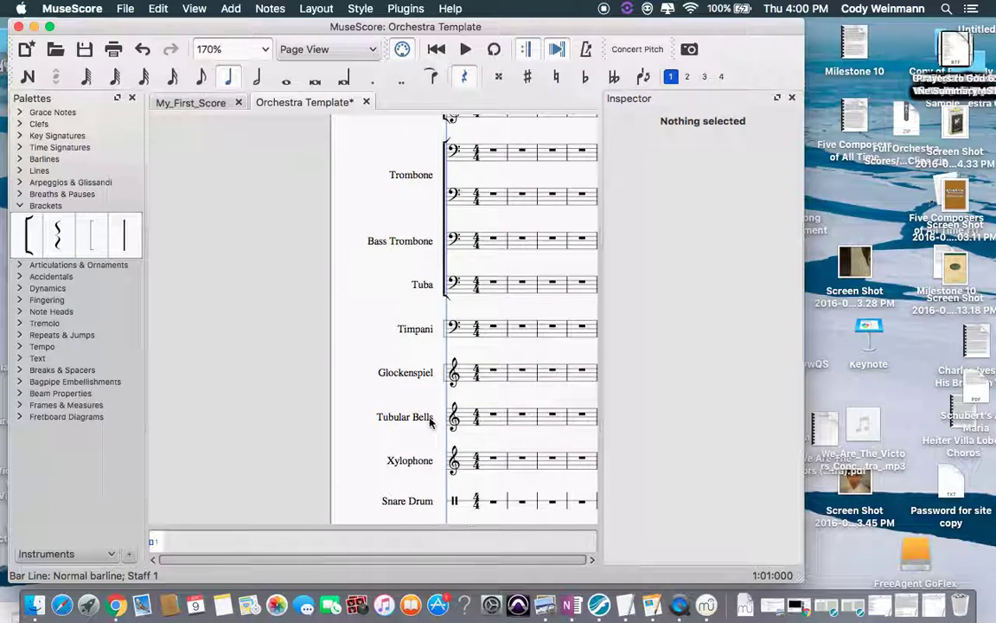
pyautogui.scroll(-5, 428, 420)
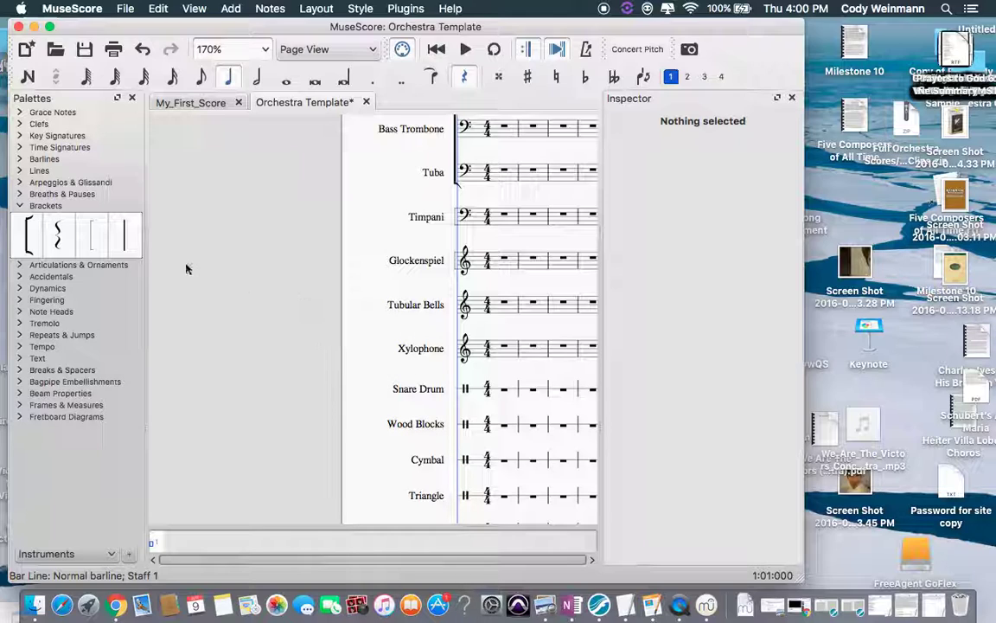
pyautogui.moveTo(24, 240); pyautogui.dragTo(461, 226)
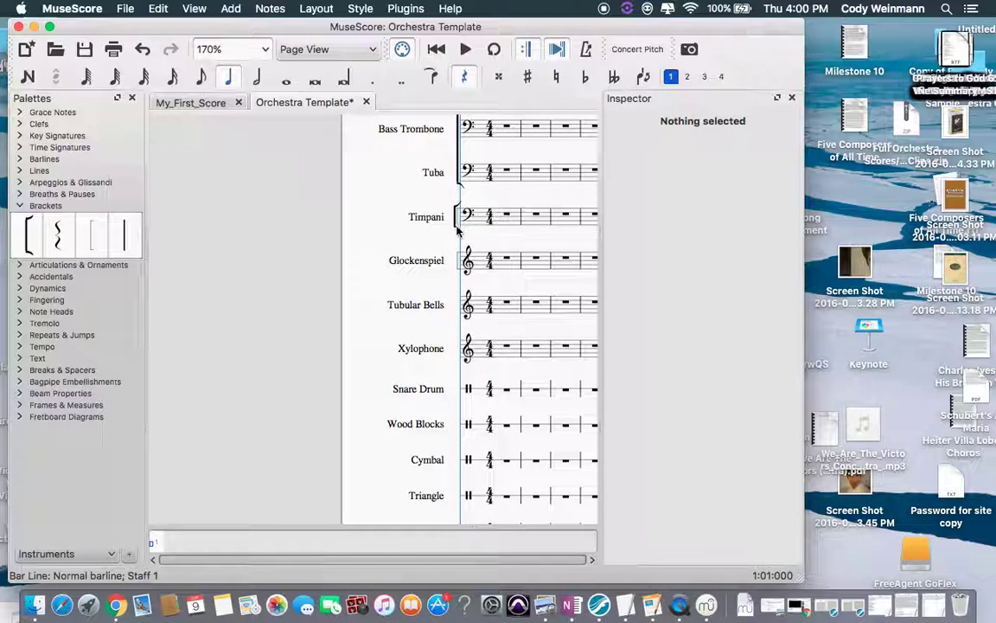
pyautogui.doubleClick(459, 227)
pyautogui.moveTo(457, 229); pyautogui.dragTo(471, 363)
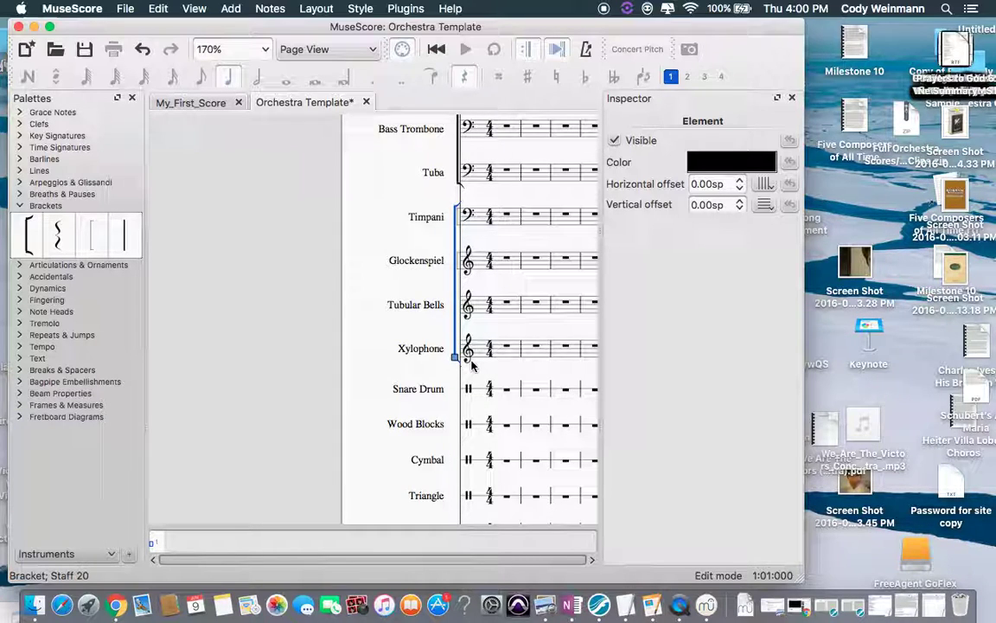
# - Place a normal bracket on the Snare Drum staff and extend it down through the Tambourine staff
pyautogui.scroll(-3, 507, 381)
pyautogui.scroll(3, 508, 380)
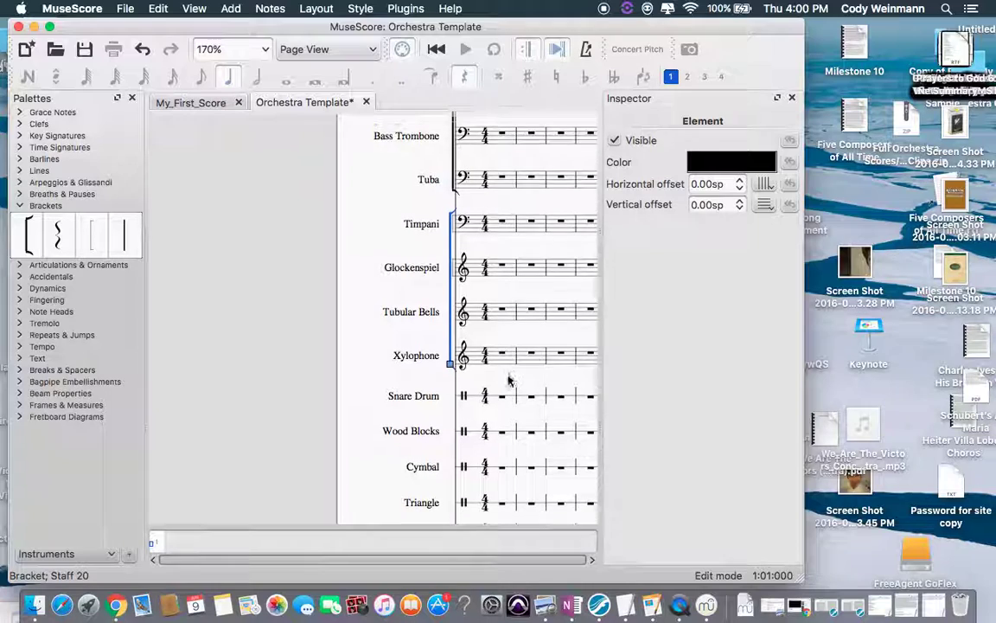
pyautogui.scroll(-1, 507, 380)
pyautogui.hscroll(-1, 507, 381)
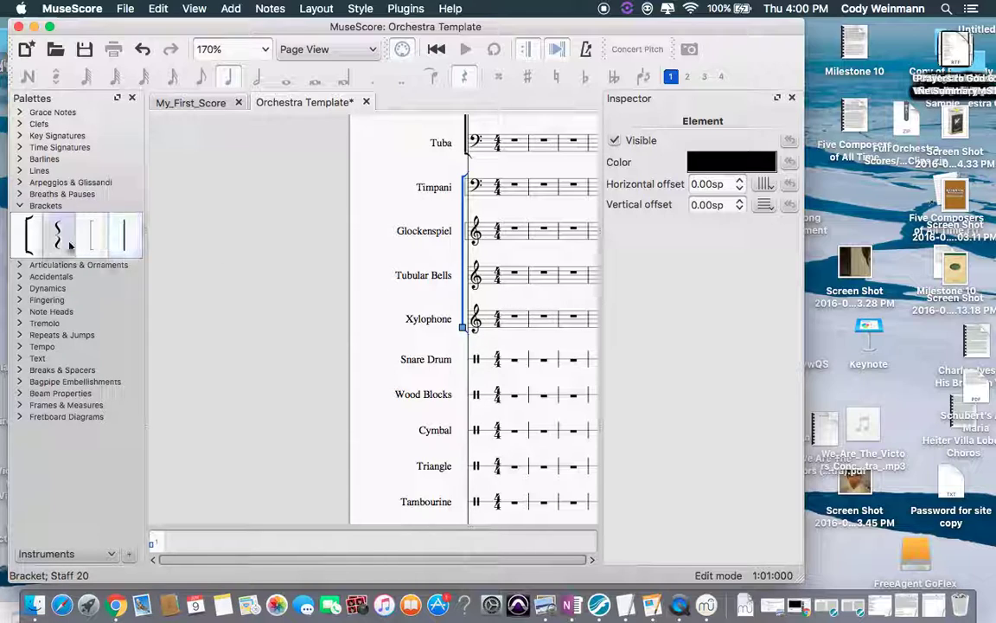
pyautogui.moveTo(28, 235); pyautogui.dragTo(473, 360)
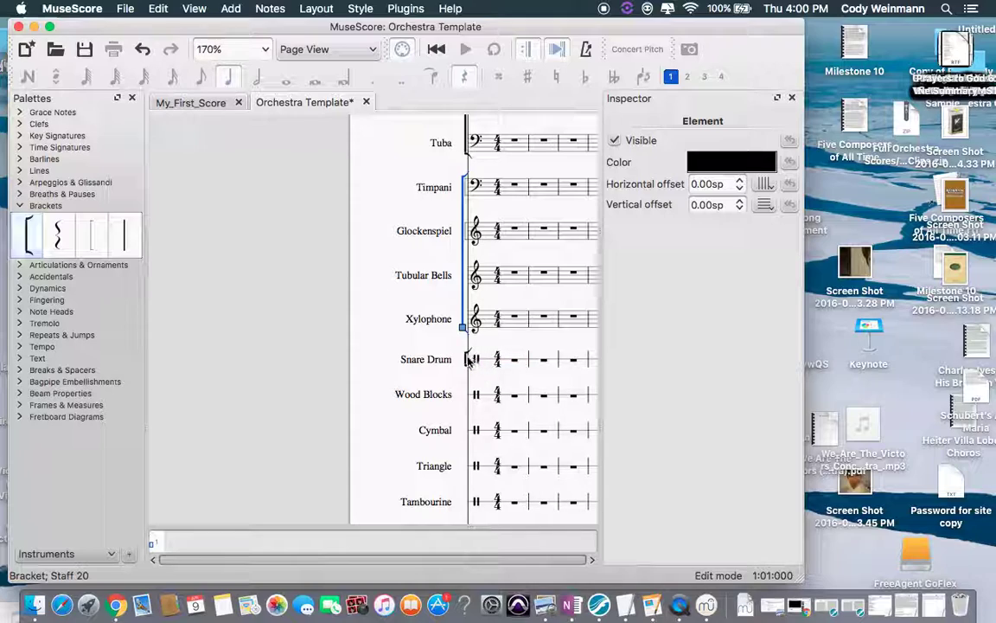
pyautogui.moveTo(465, 364); pyautogui.dragTo(468, 513)
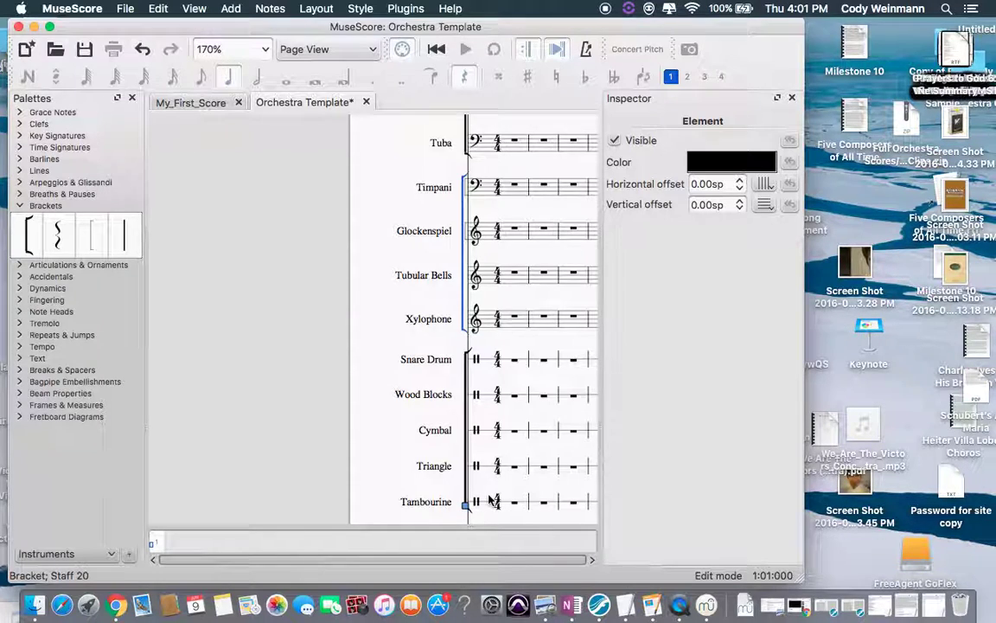
# - Try a brace on the first Violin staff, and remove it again
pyautogui.scroll(-4, 487, 497)
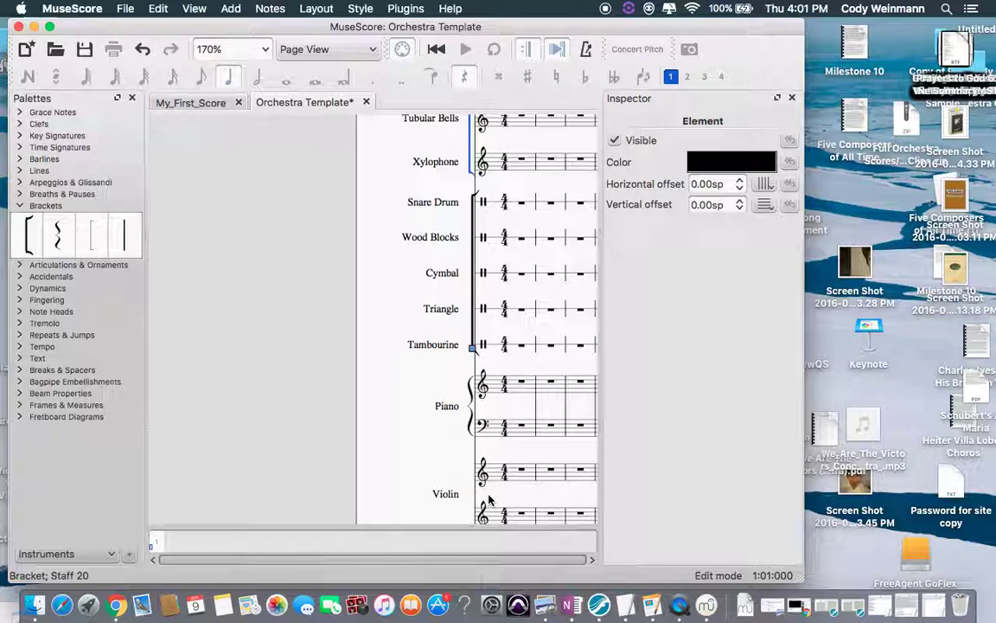
pyautogui.scroll(-1, 499, 463)
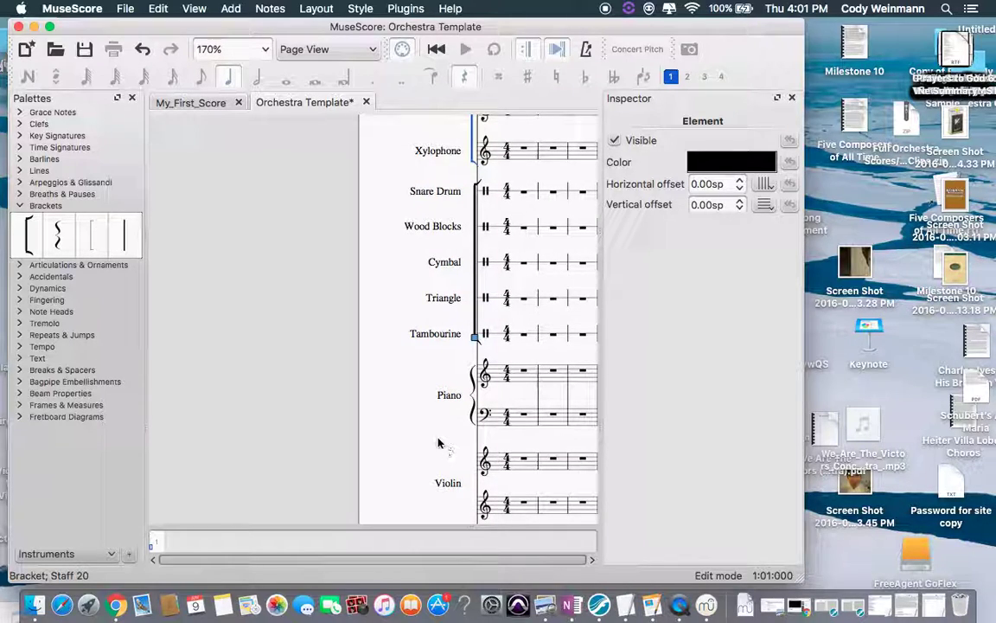
pyautogui.scroll(-4, 439, 443)
pyautogui.hscroll(3, 438, 443)
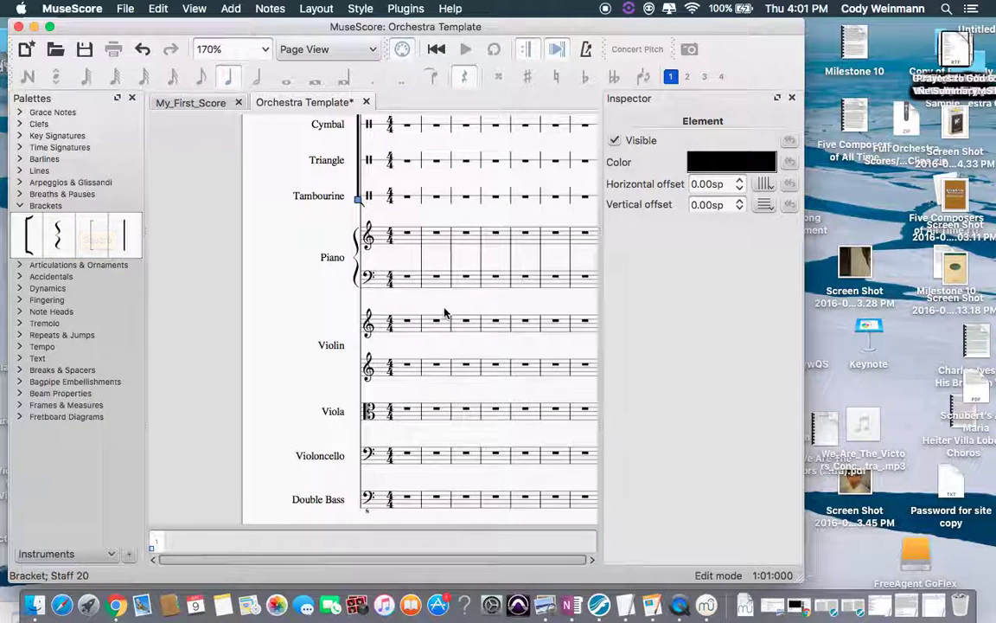
pyautogui.scroll(-3, 444, 313)
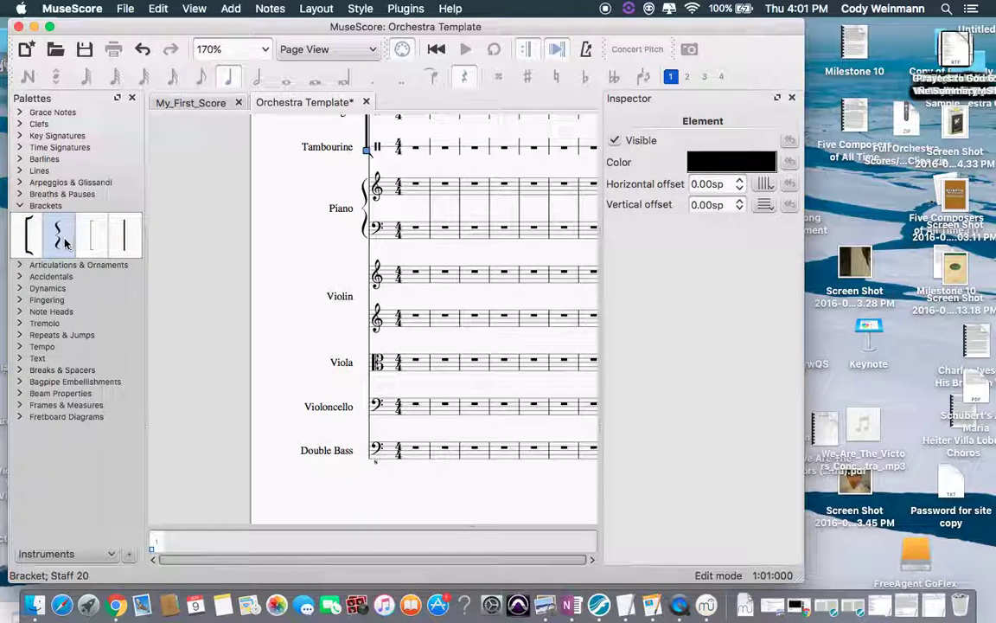
pyautogui.moveTo(63, 245); pyautogui.dragTo(415, 276)
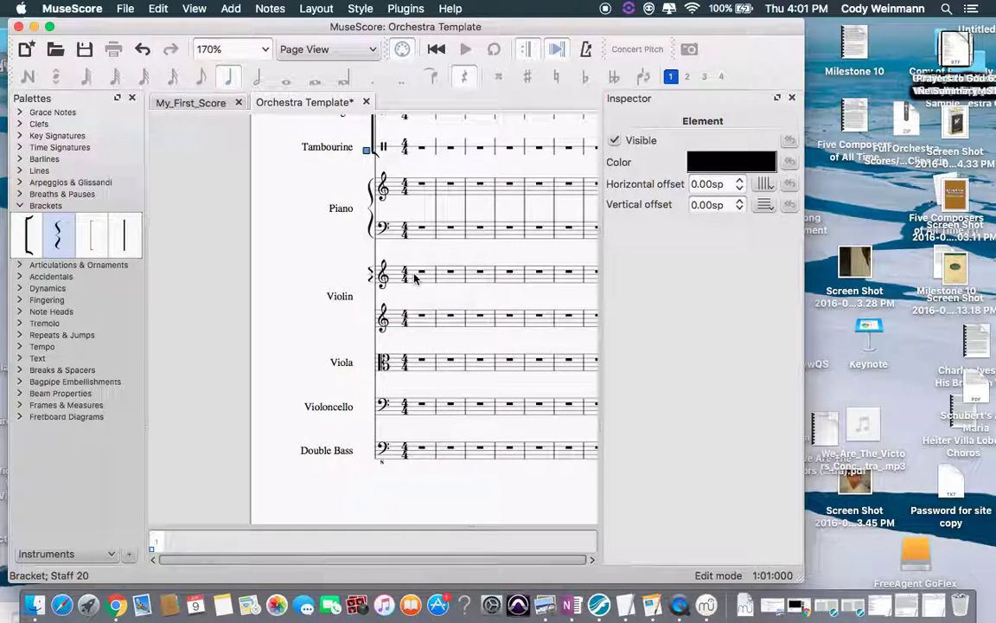
pyautogui.press('Escape')
pyautogui.click(371, 275)
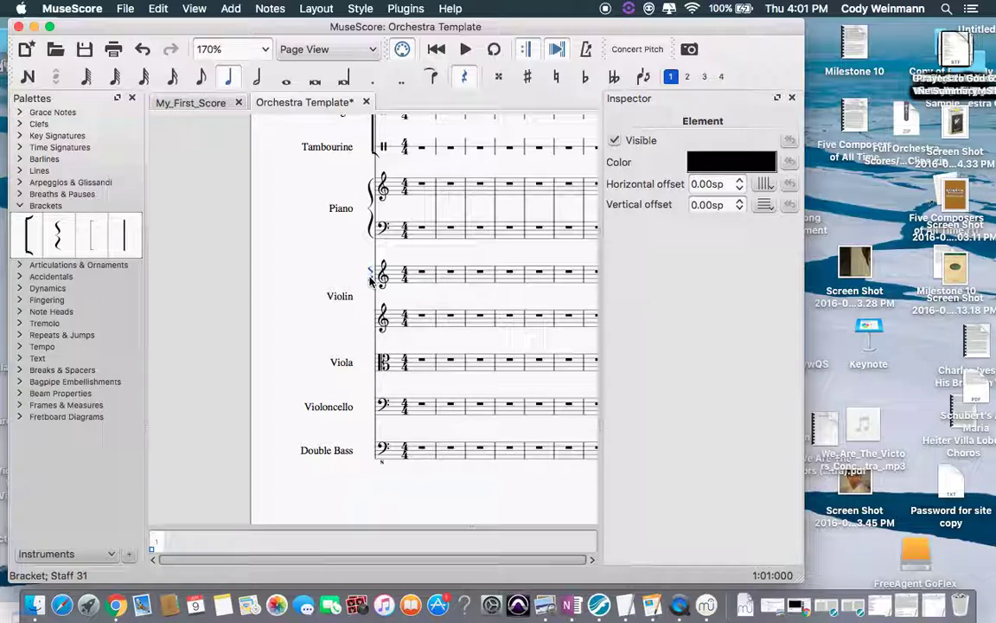
pyautogui.press('Escape')
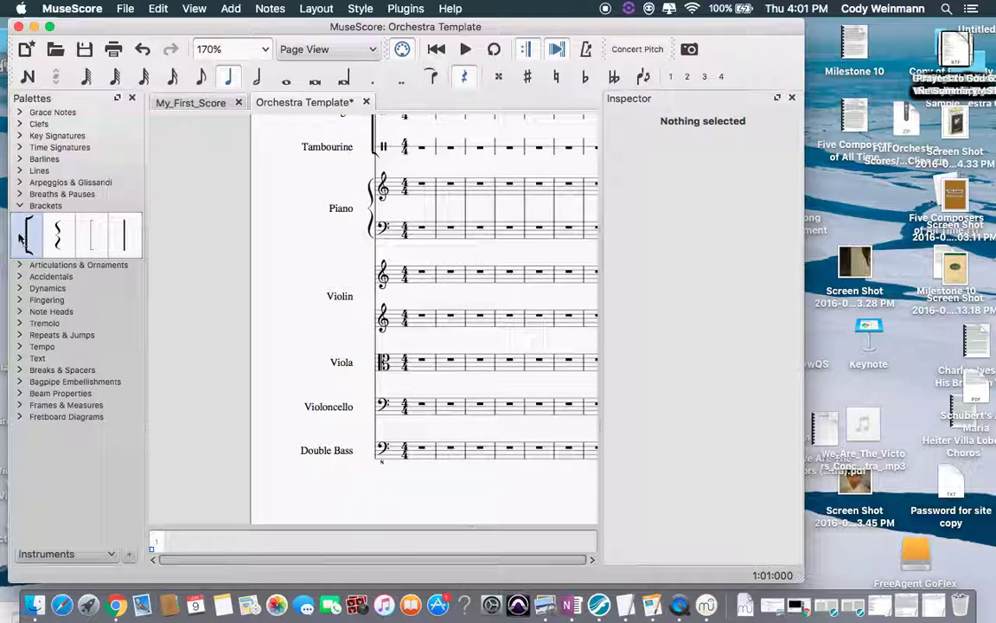
# - Place a normal bracket on the first Violin staff and extend it down through the Double Bass staff
pyautogui.moveTo(29, 235); pyautogui.dragTo(363, 261)
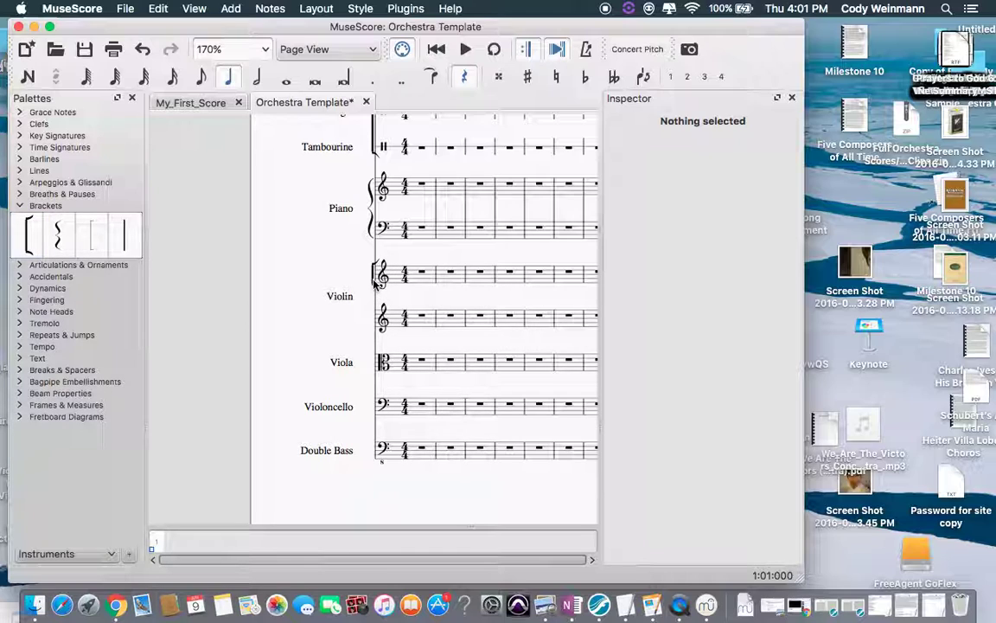
pyautogui.doubleClick(374, 292)
pyautogui.moveTo(377, 326); pyautogui.dragTo(371, 331)
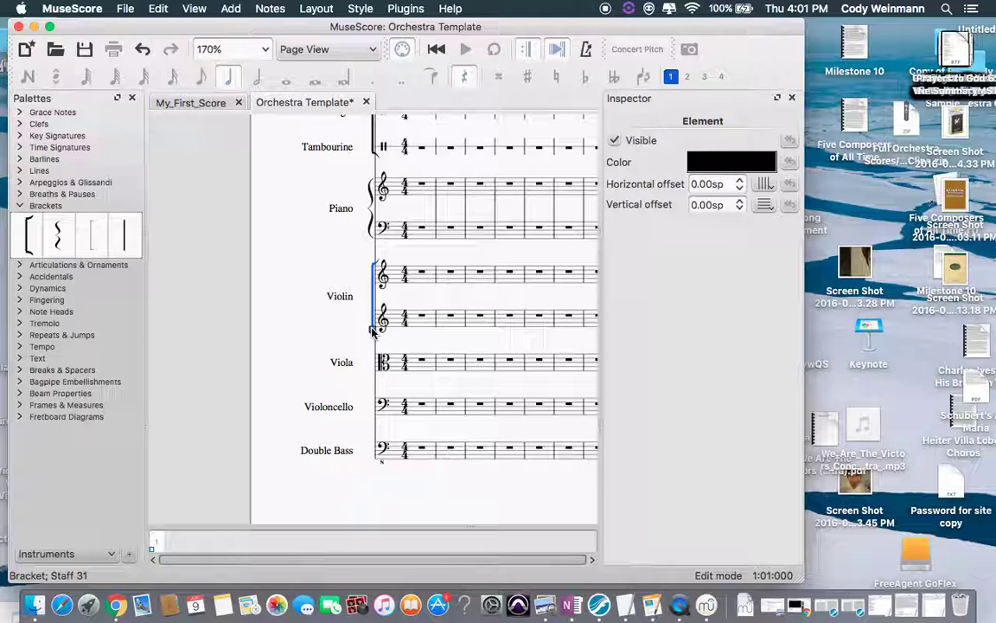
pyautogui.moveTo(371, 332); pyautogui.dragTo(371, 458)
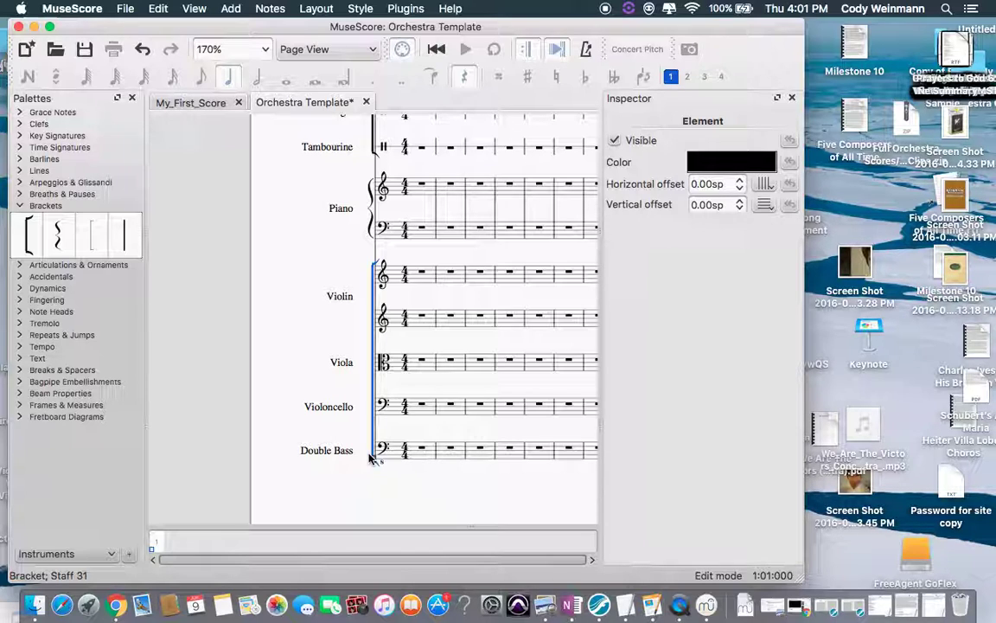
# - Leave the string bracket's edit mode and open the brace spanning Timpani to Xylophone for editing
pyautogui.scroll(6, 369, 395)
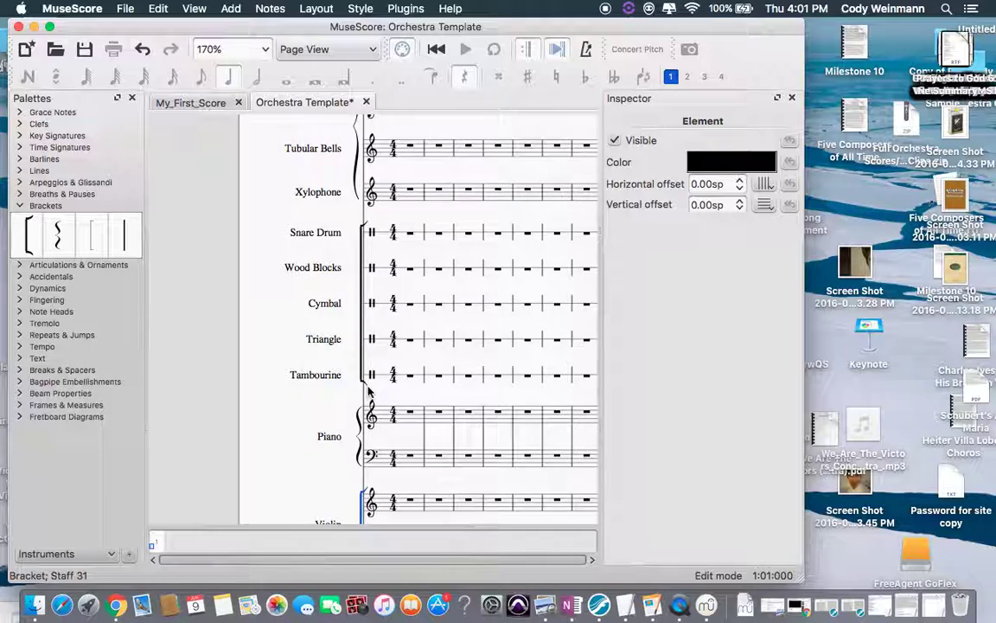
pyautogui.scroll(3, 369, 391)
pyautogui.hscroll(1, 369, 391)
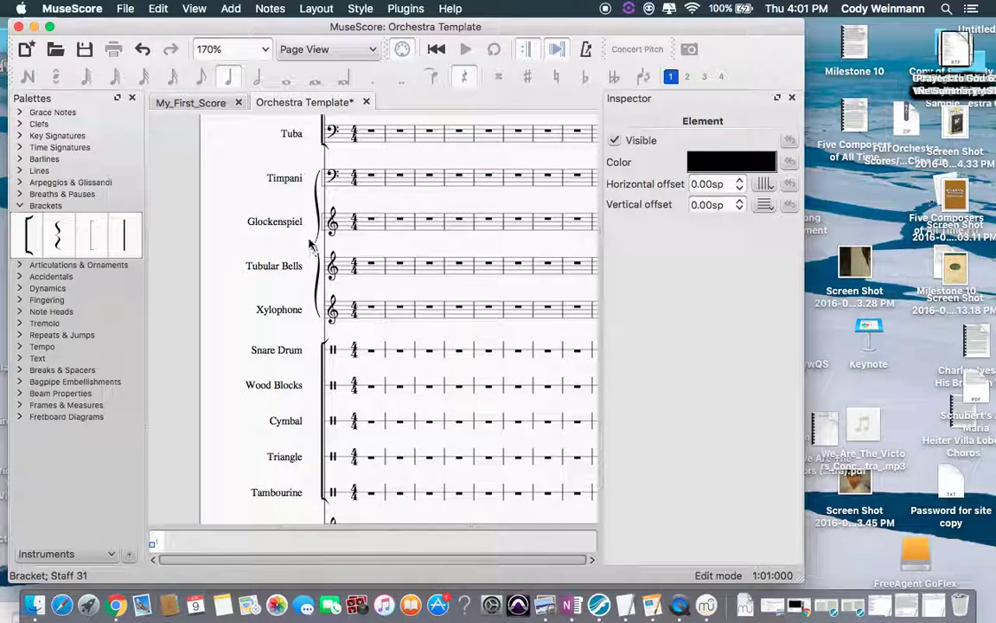
pyautogui.press('Escape')
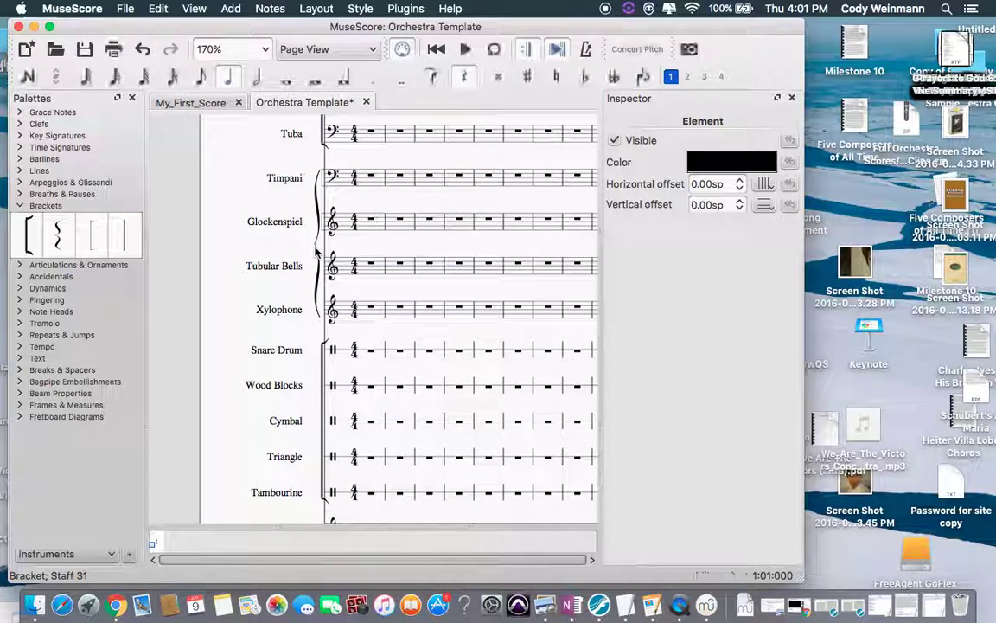
pyautogui.doubleClick(317, 255)
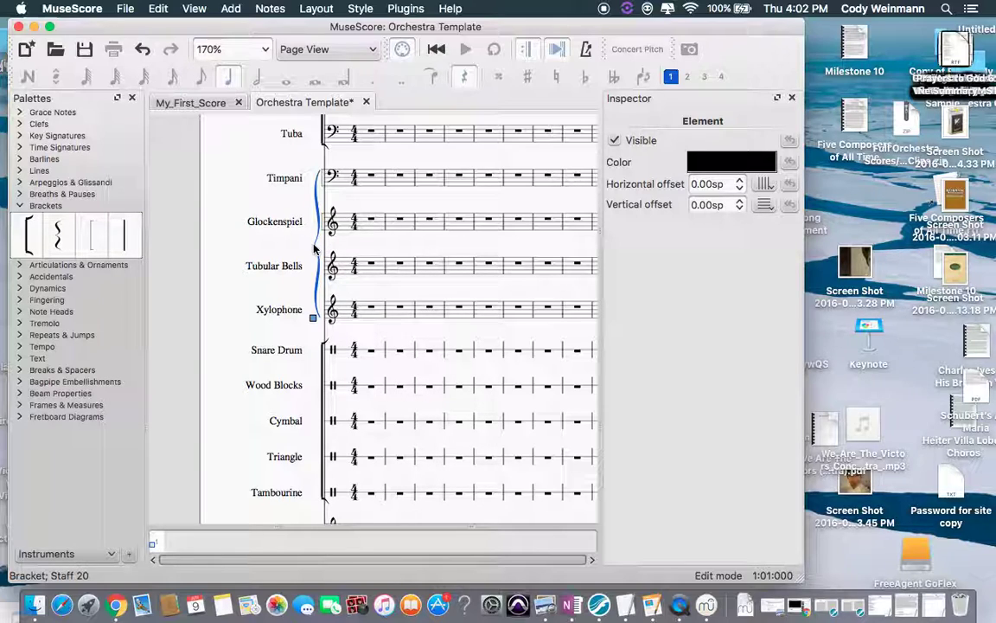
# - Extend the first Bassoon staff's bracket down to the second Bassoon staff
pyautogui.scroll(10, 230, 266)
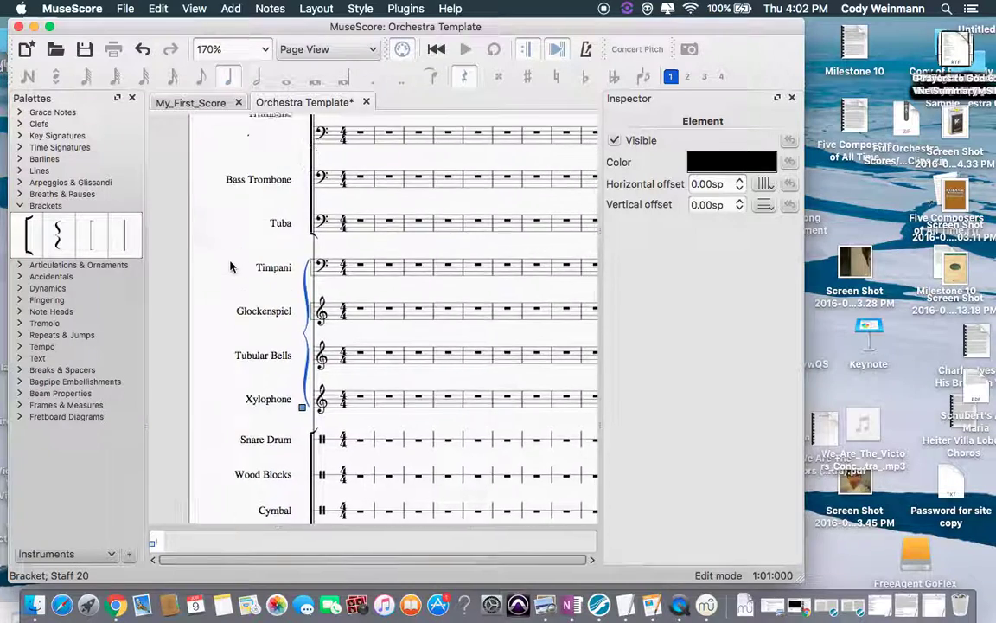
pyautogui.scroll(3, 230, 267)
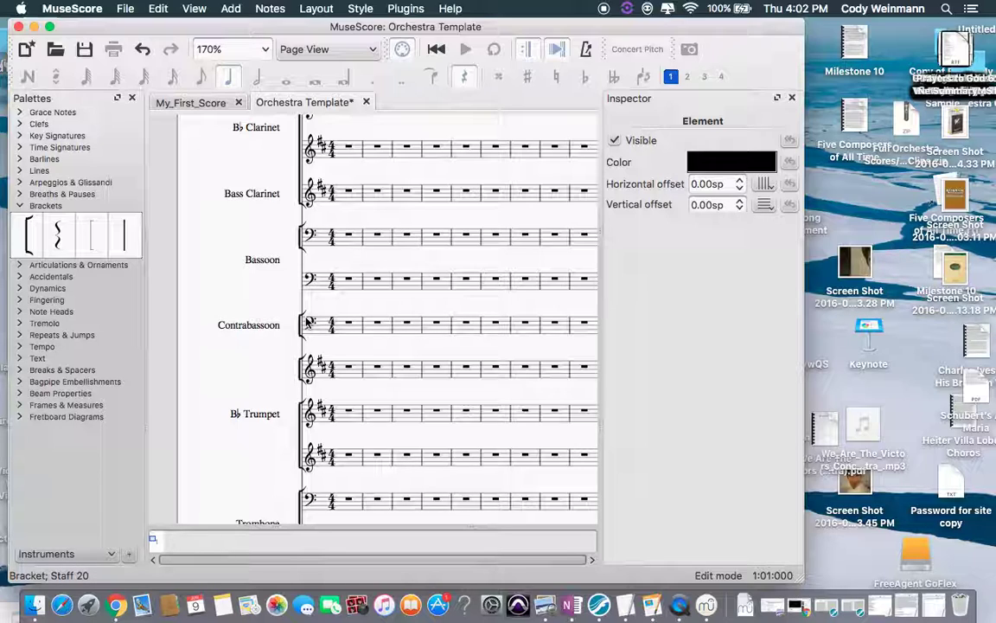
pyautogui.click(301, 246)
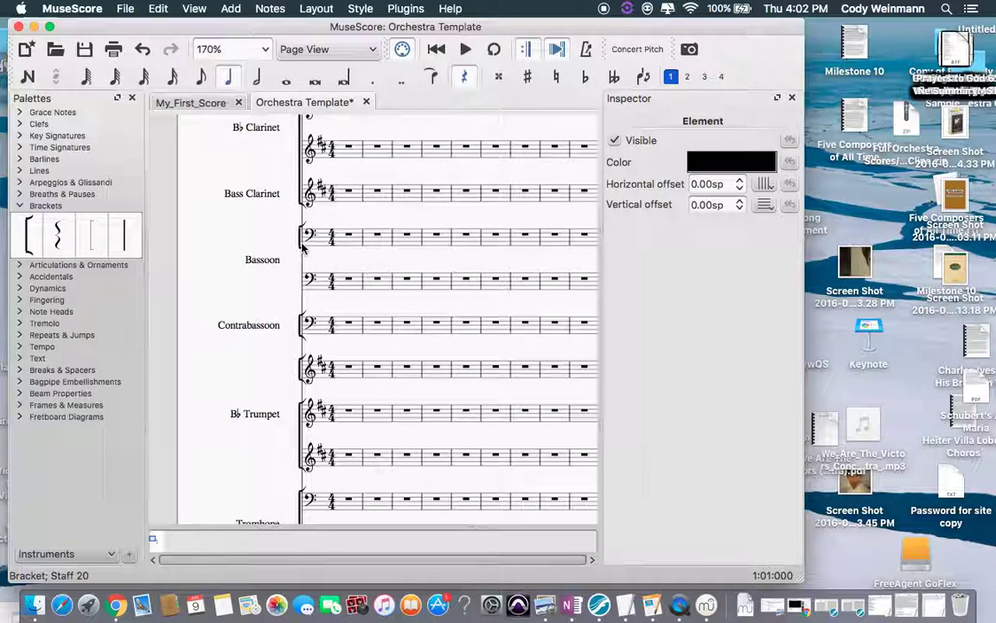
pyautogui.doubleClick(301, 246)
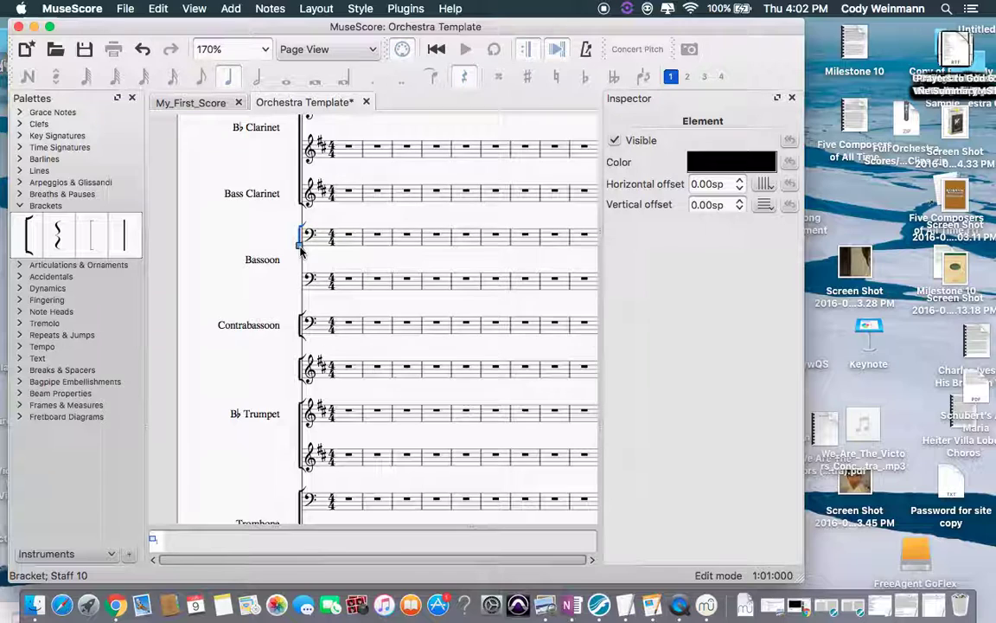
pyautogui.moveTo(300, 248); pyautogui.dragTo(334, 296)
# - Open the brace spanning Timpani to Xylophone for editing
pyautogui.scroll(-5, 336, 298)
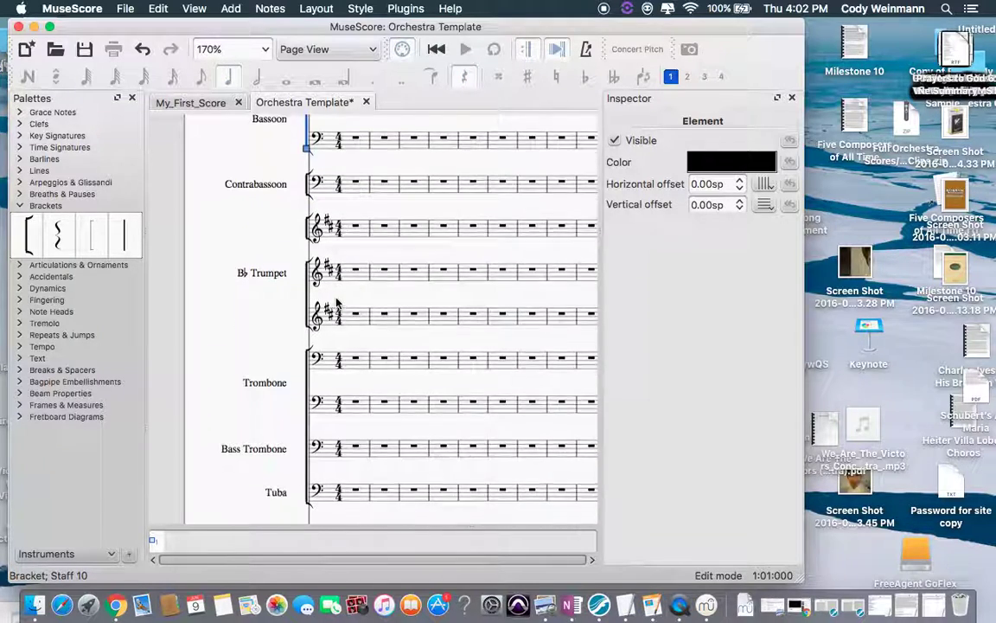
pyautogui.scroll(-10, 336, 299)
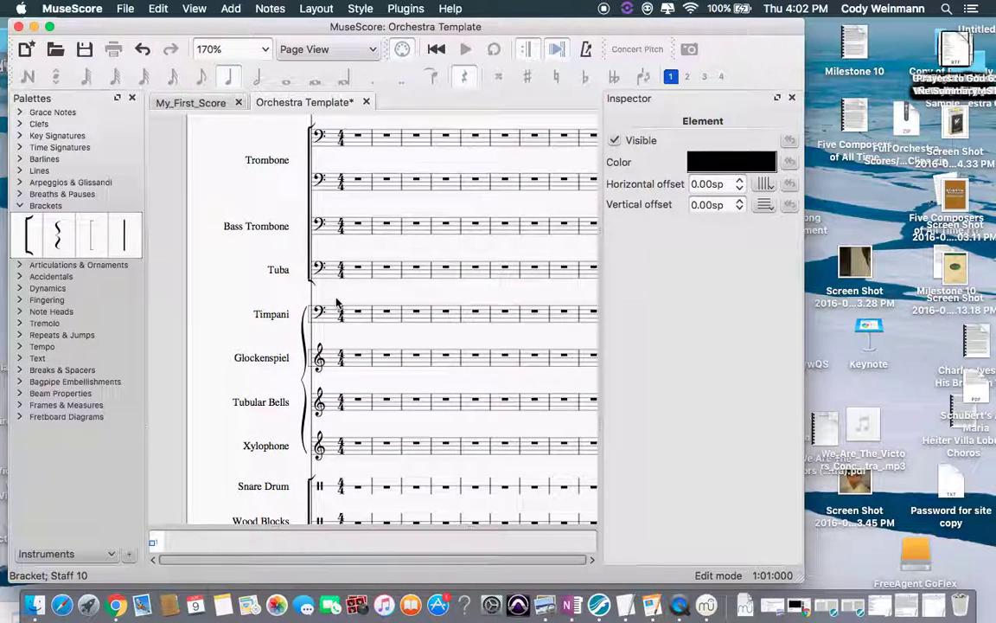
pyautogui.doubleClick(307, 257)
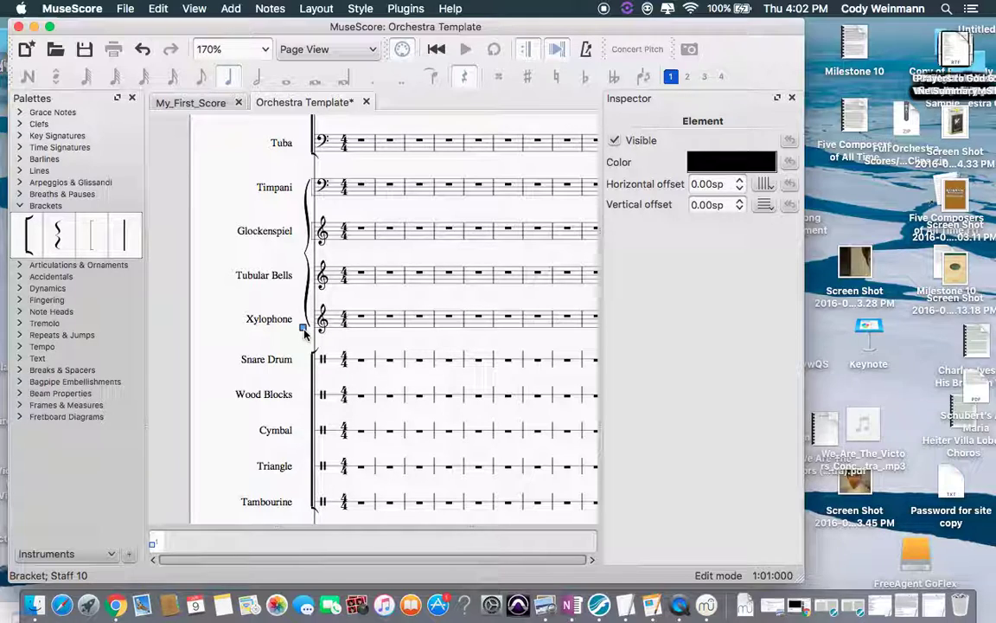
pyautogui.click(159, 9)
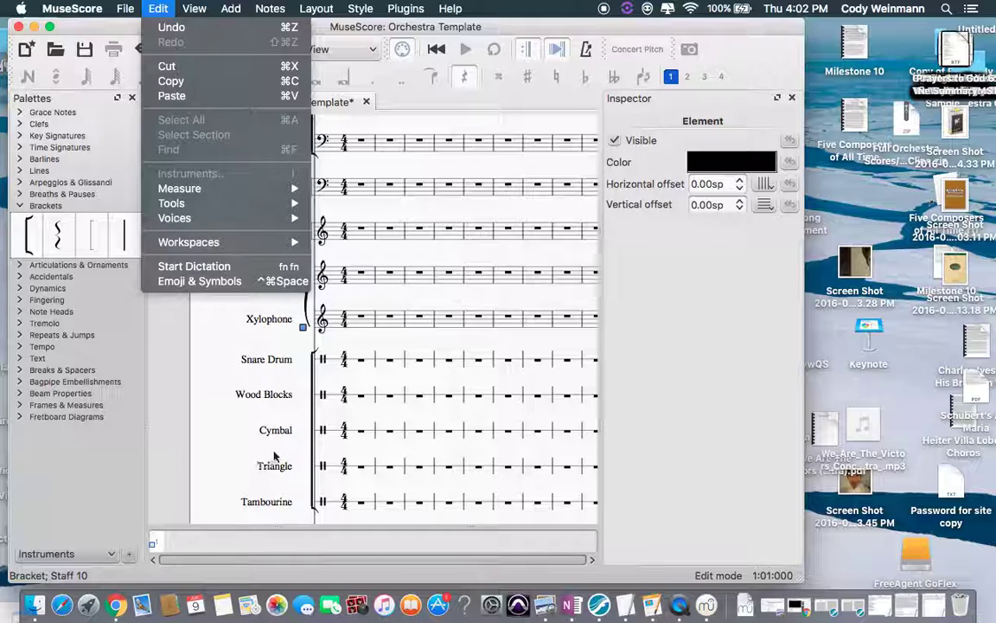
pyautogui.click(238, 473)
pyautogui.scroll(-10, 242, 472)
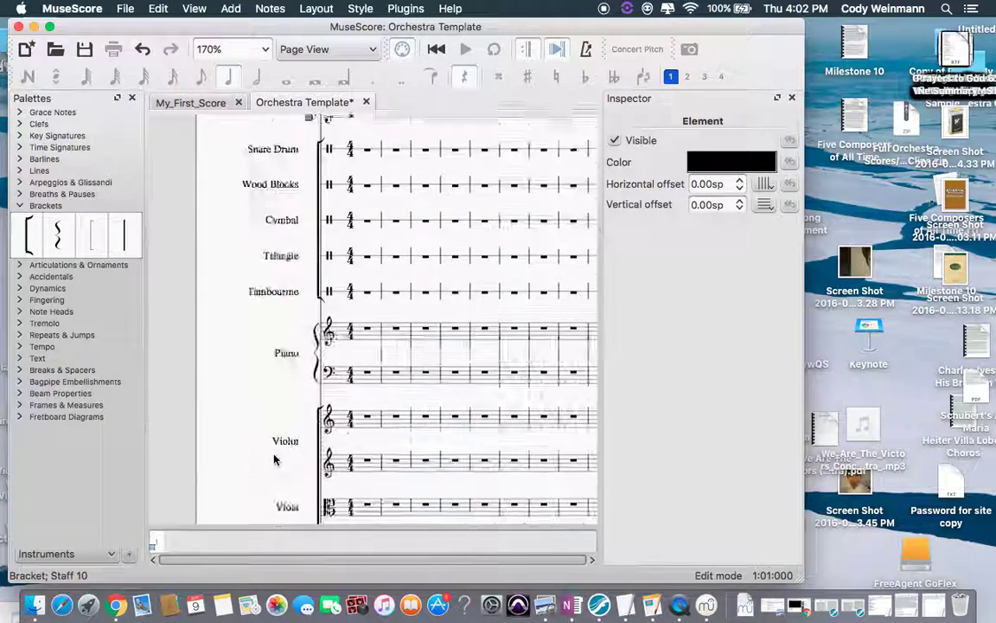
pyautogui.scroll(4, 276, 458)
pyautogui.scroll(2, 275, 460)
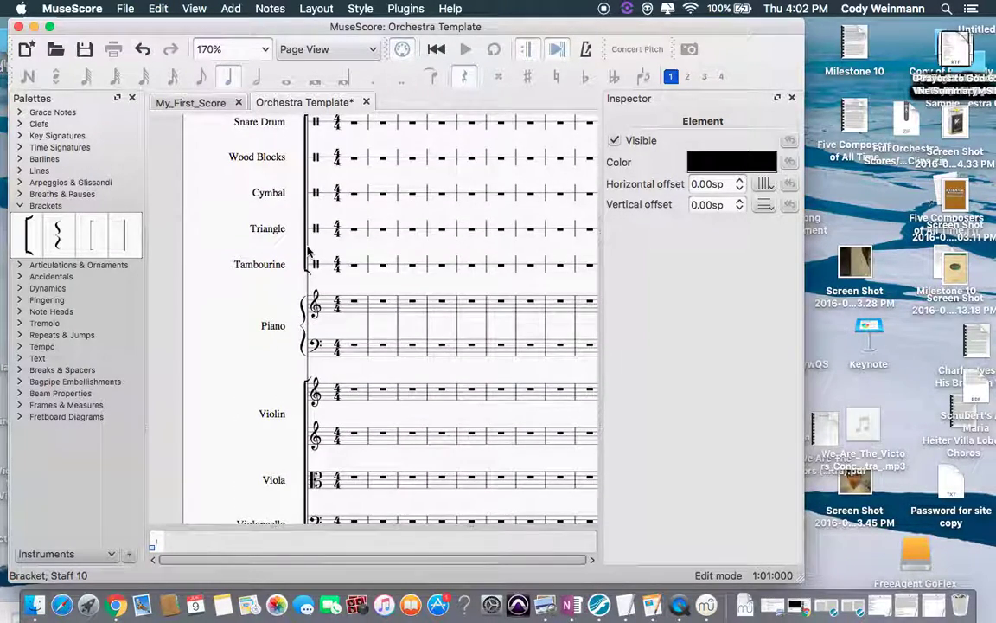
pyautogui.scroll(5, 277, 231)
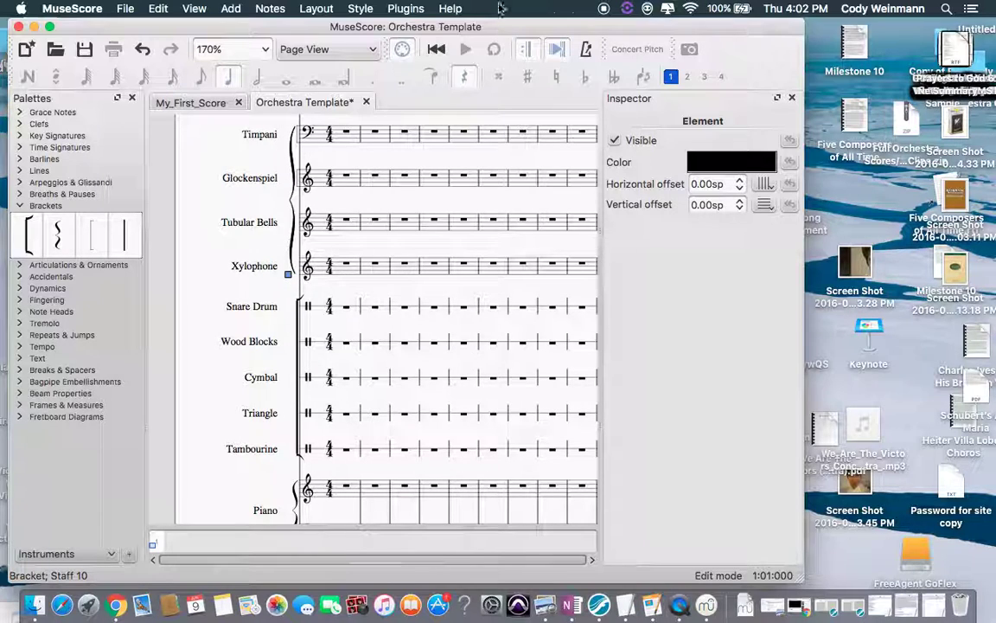
# - Search the help for "deleting a bracket"
pyautogui.click(463, 11)
pyautogui.click(464, 12)
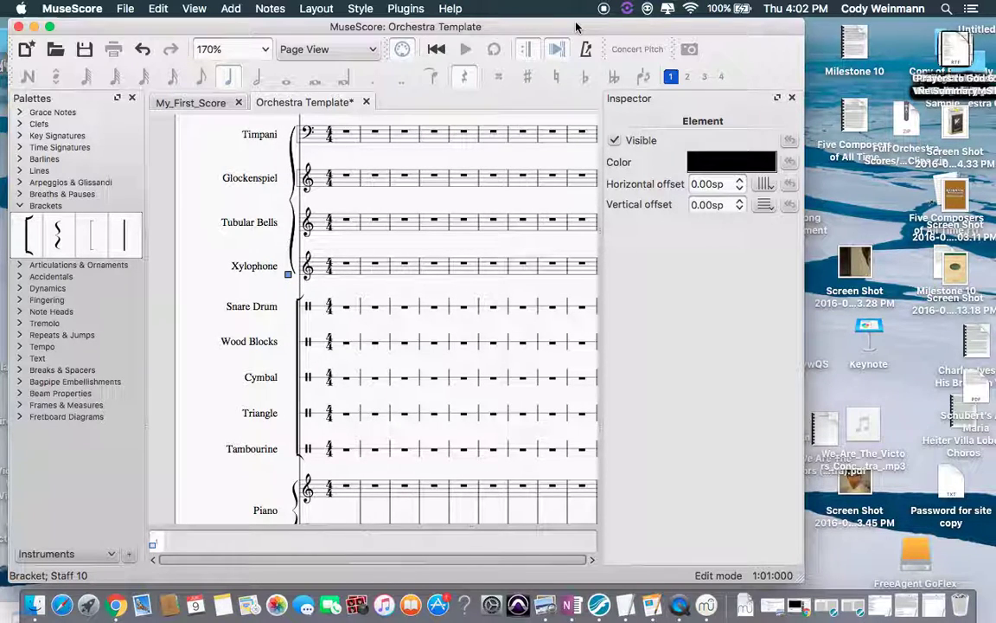
pyautogui.click(450, 9)
pyautogui.click(450, 9)
pyautogui.click(451, 10)
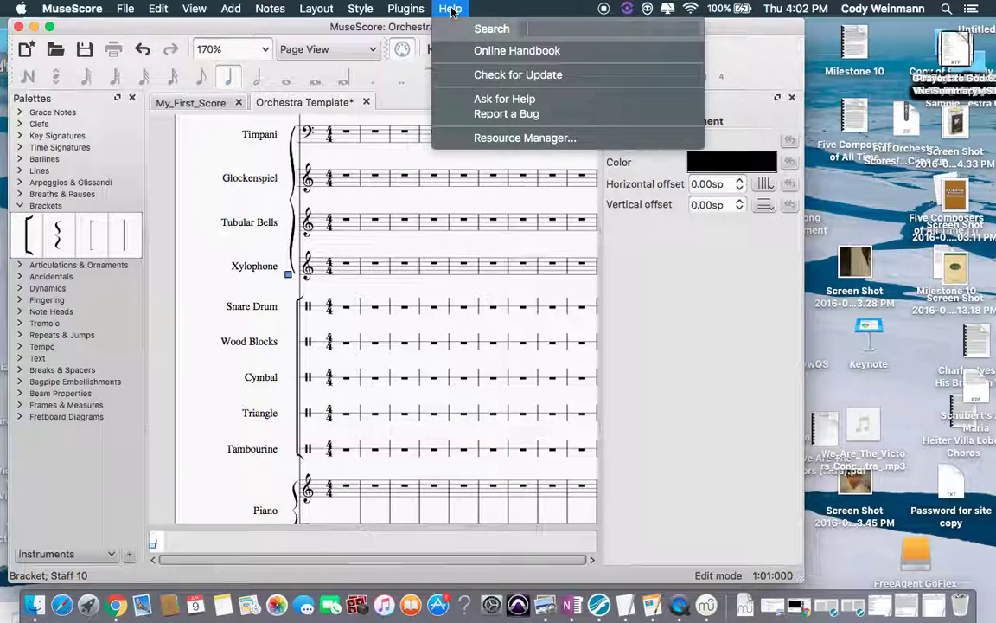
pyautogui.write('del')
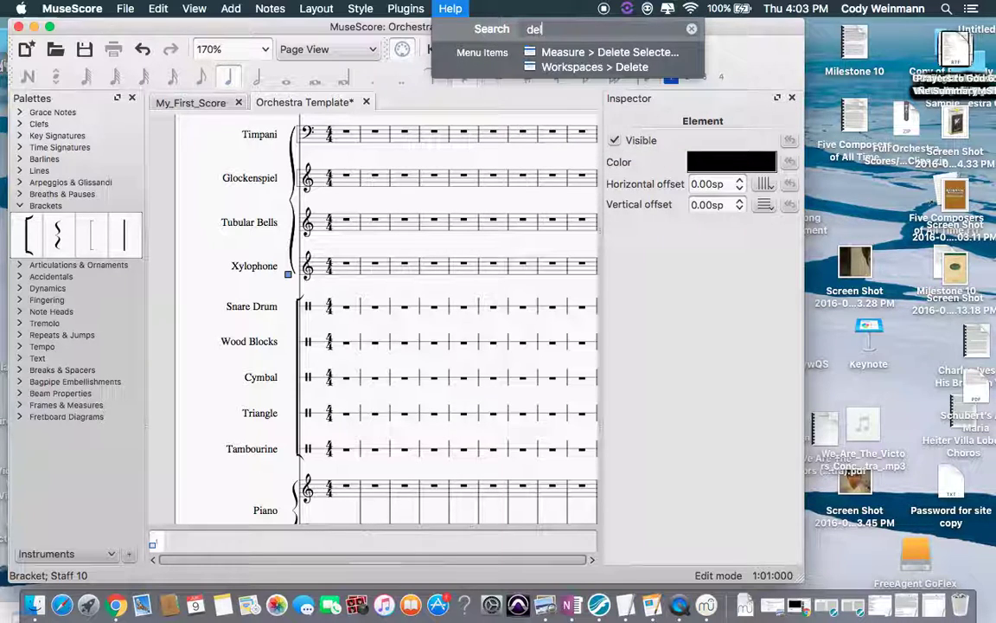
pyautogui.write('et')
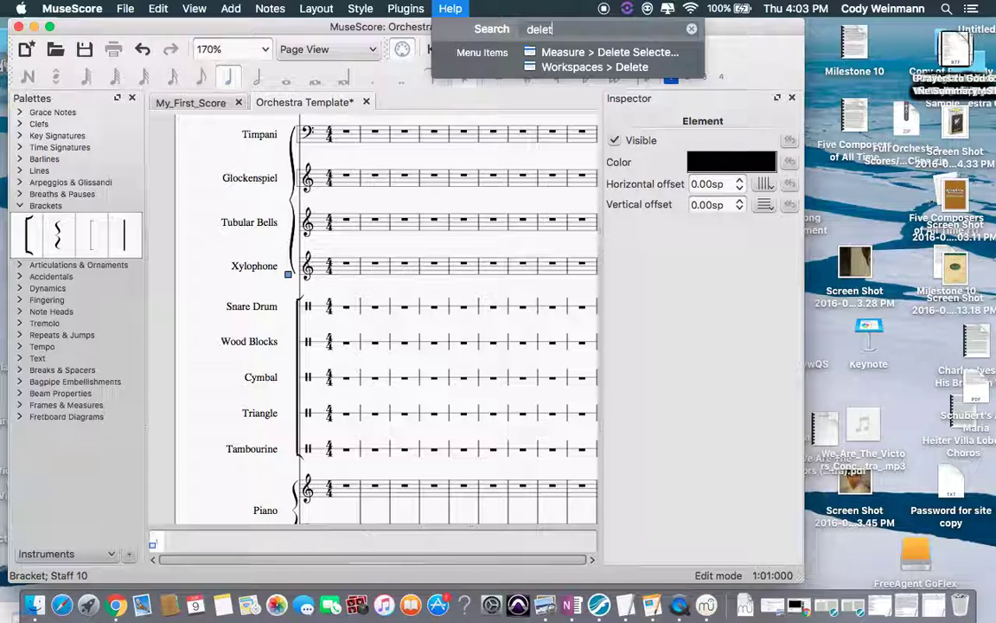
pyautogui.write('ing a bracket')
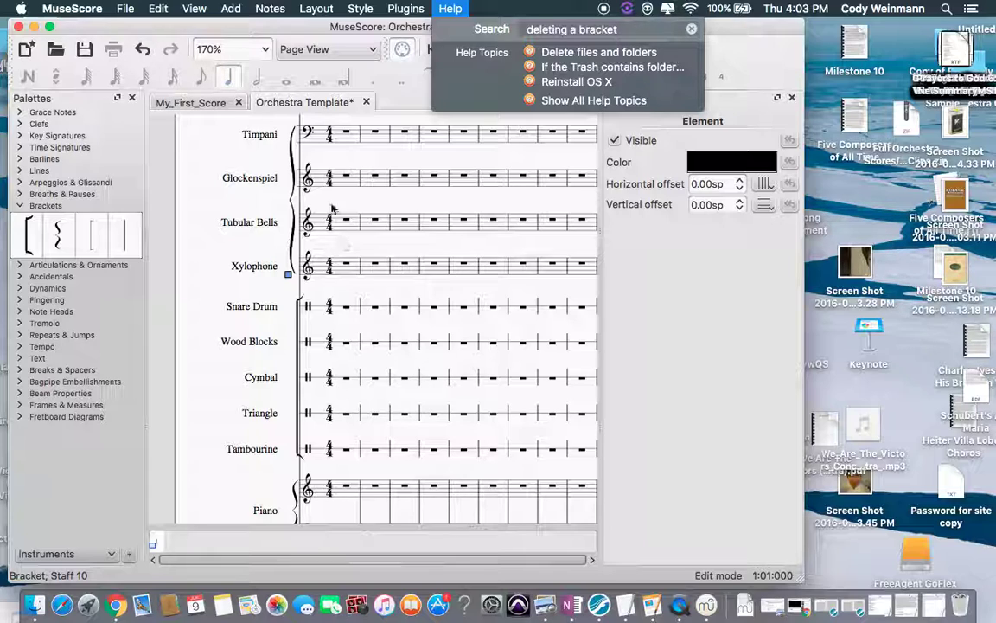
# - Add a normal bracket to the Timpani staff and shrink the existing percussion brace to the Timpani staff alone
pyautogui.click(16, 208)
pyautogui.moveTo(17, 226); pyautogui.dragTo(326, 131)
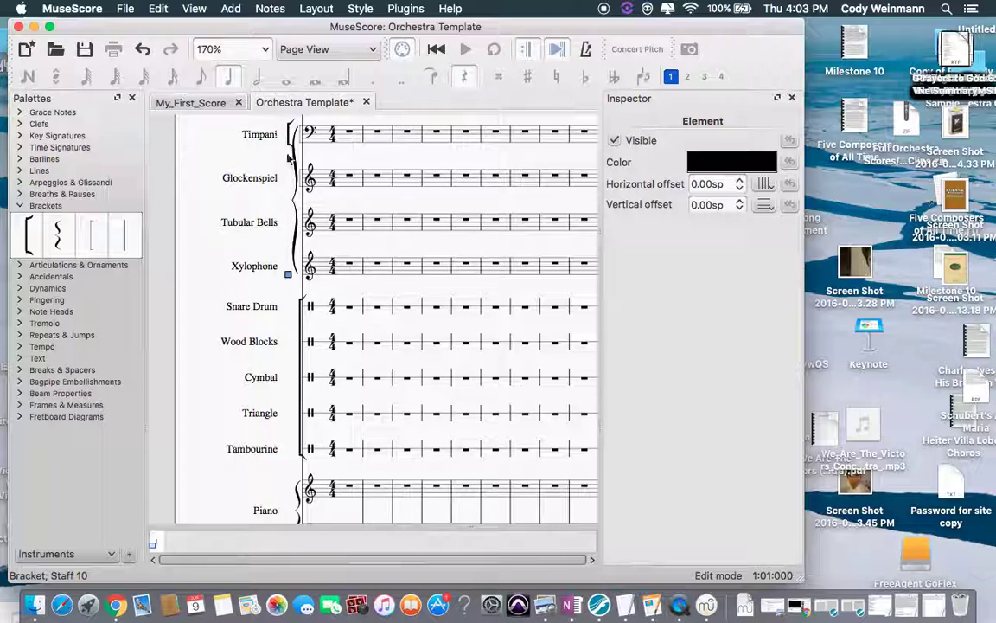
pyautogui.moveTo(290, 275); pyautogui.dragTo(291, 145)
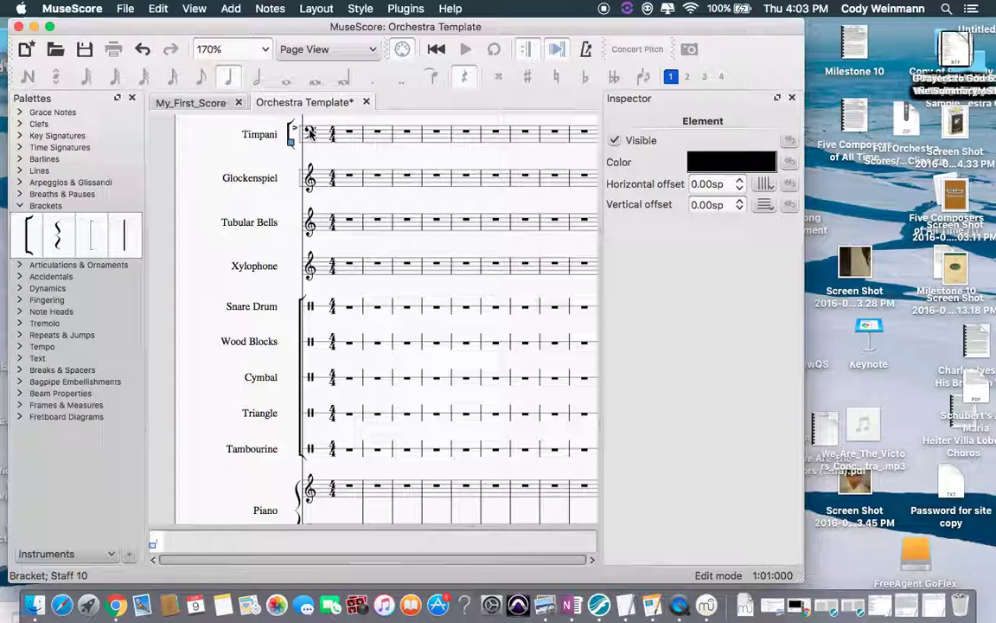
pyautogui.moveTo(292, 145); pyautogui.dragTo(298, 138)
pyautogui.press('Escape')
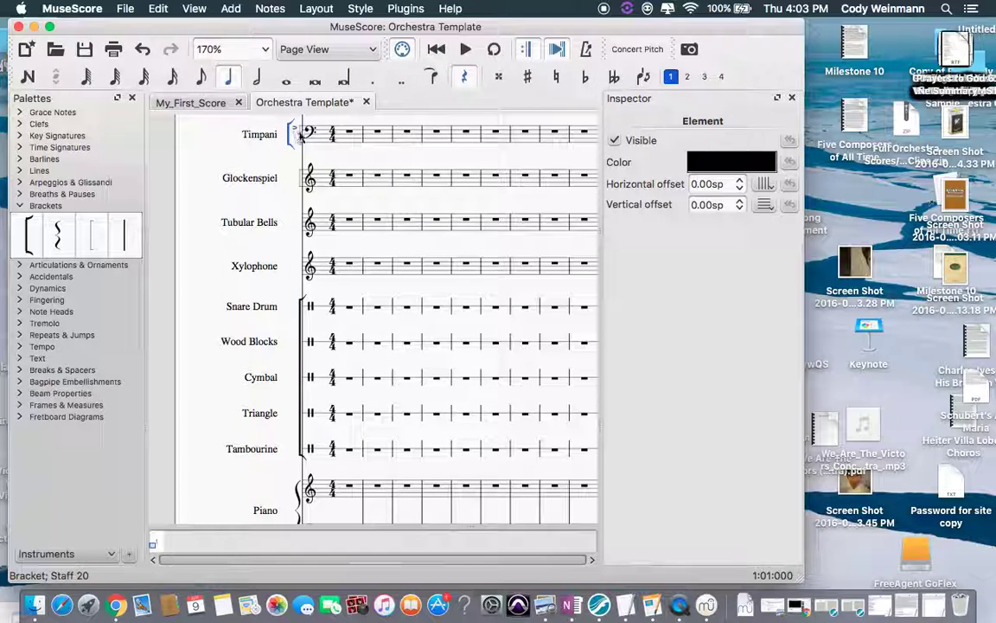
# - Extend the Timpani staff's normal bracket down through the Xylophone staff
pyautogui.doubleClick(288, 139)
pyautogui.moveTo(288, 141); pyautogui.dragTo(288, 275)
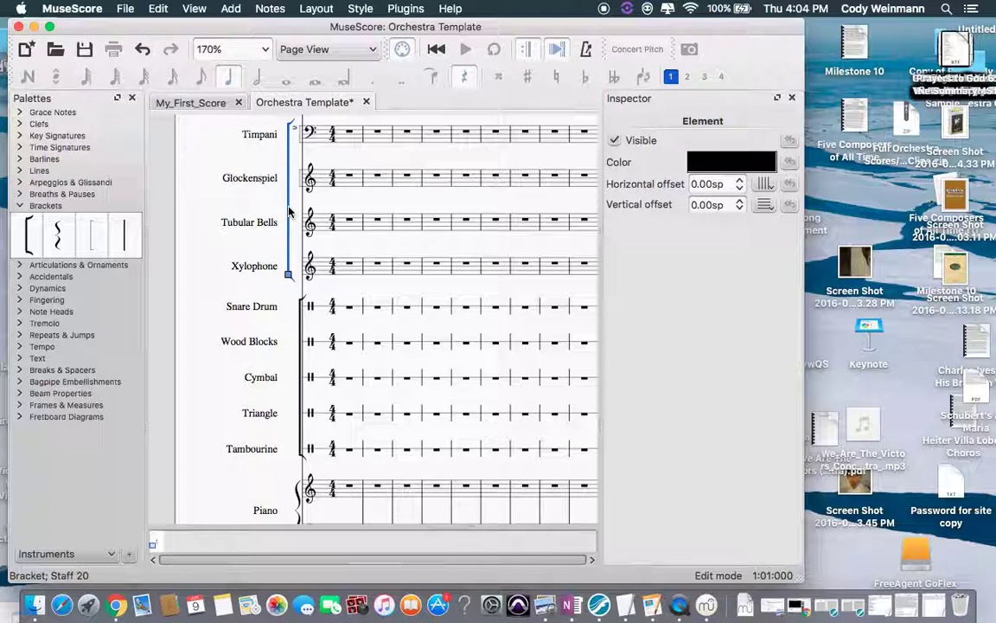
pyautogui.moveTo(290, 275); pyautogui.dragTo(311, 275)
pyautogui.click(356, 238)
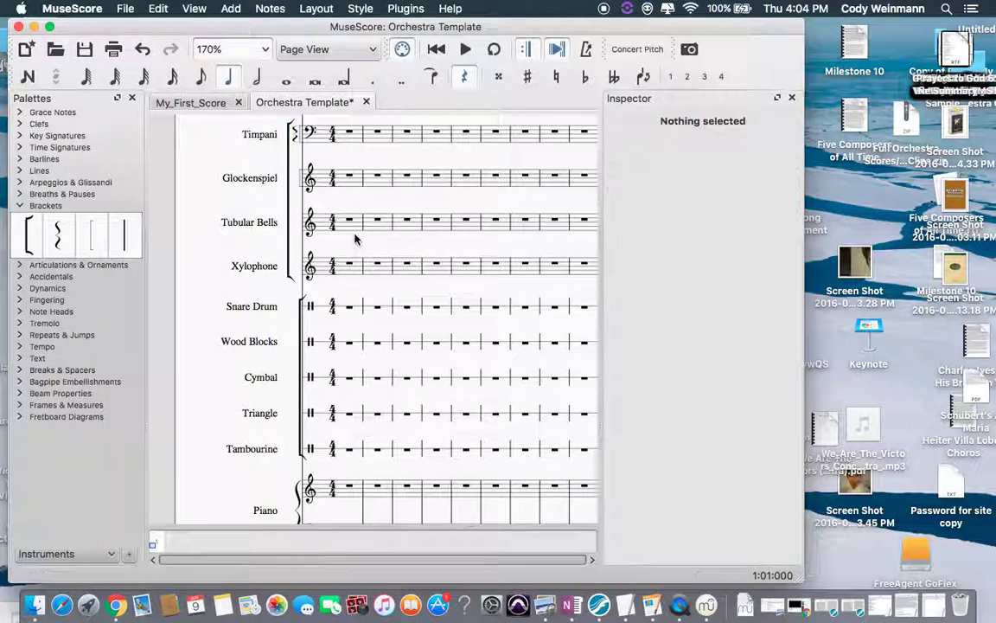
# - Delete the small leftover brace on the Timpani staff
pyautogui.click(299, 140)
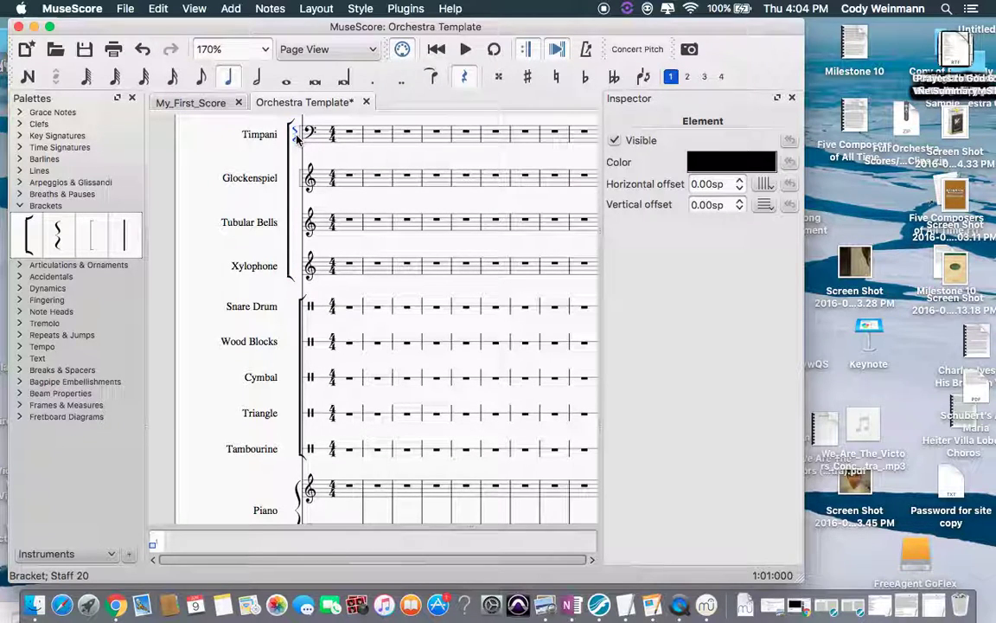
pyautogui.press('Delete')
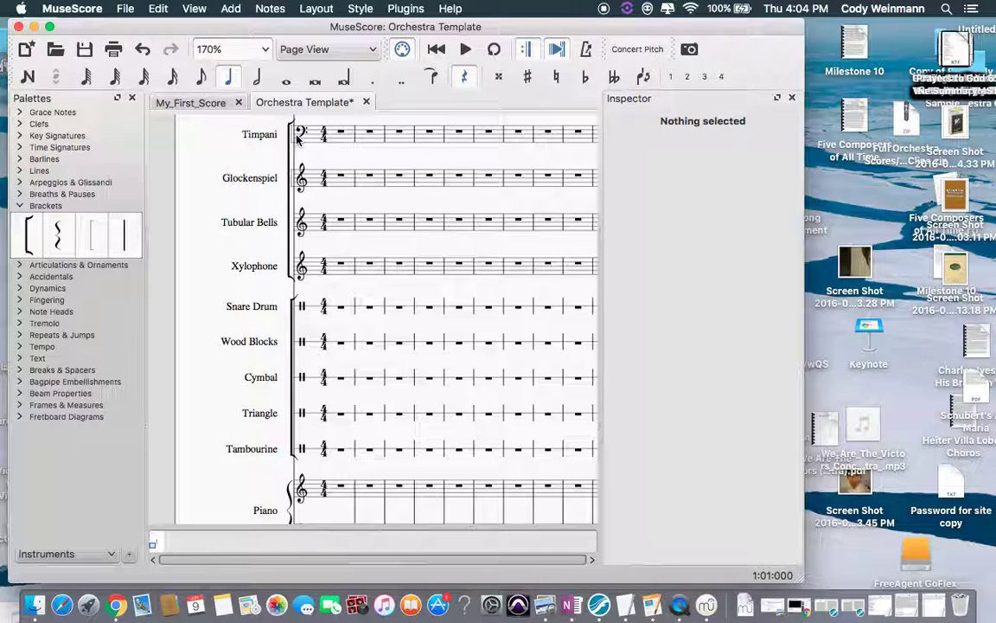
pyautogui.click(295, 174)
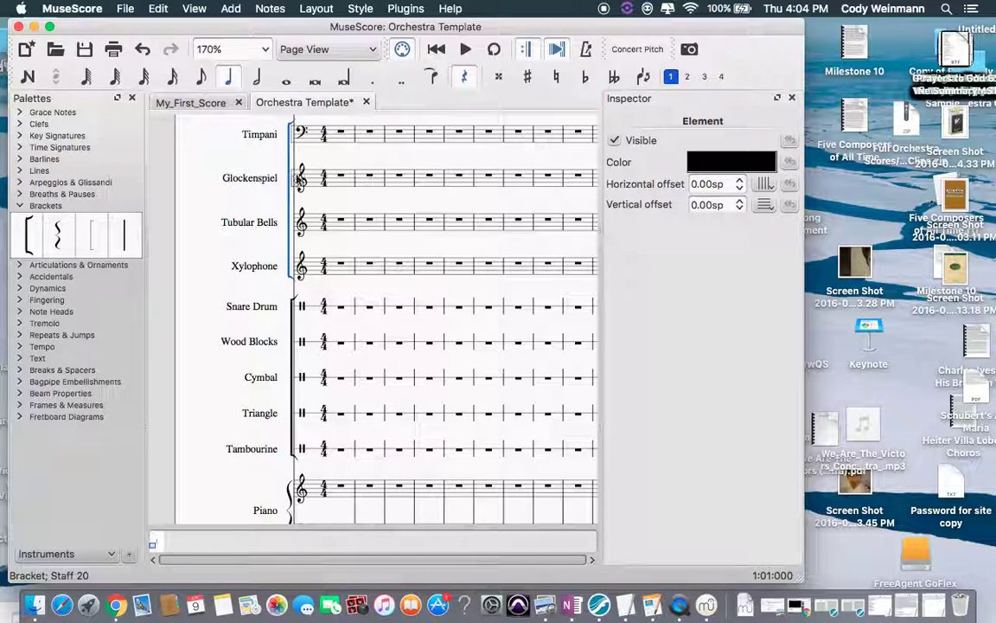
# - Review the brackets of all instrument groups from the woodwinds down to the strings
pyautogui.scroll(3, 301, 181)
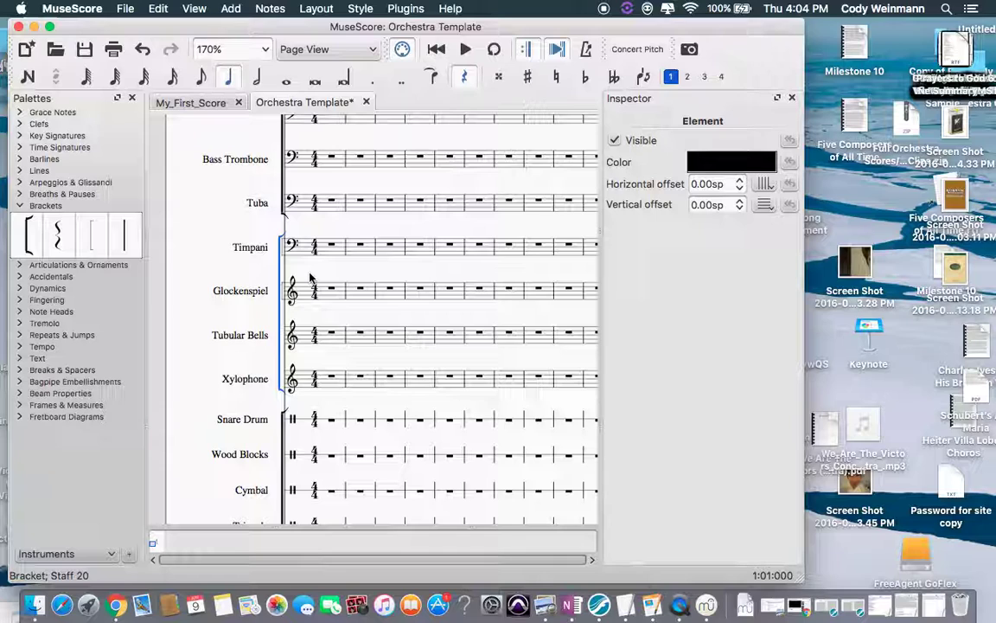
pyautogui.scroll(-3, 309, 277)
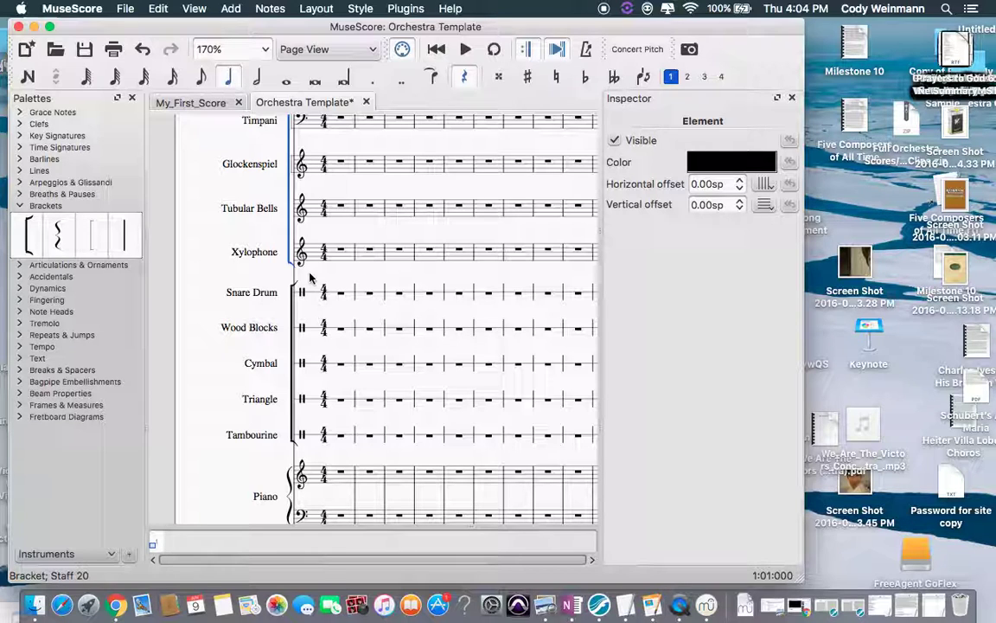
pyautogui.scroll(-6, 310, 276)
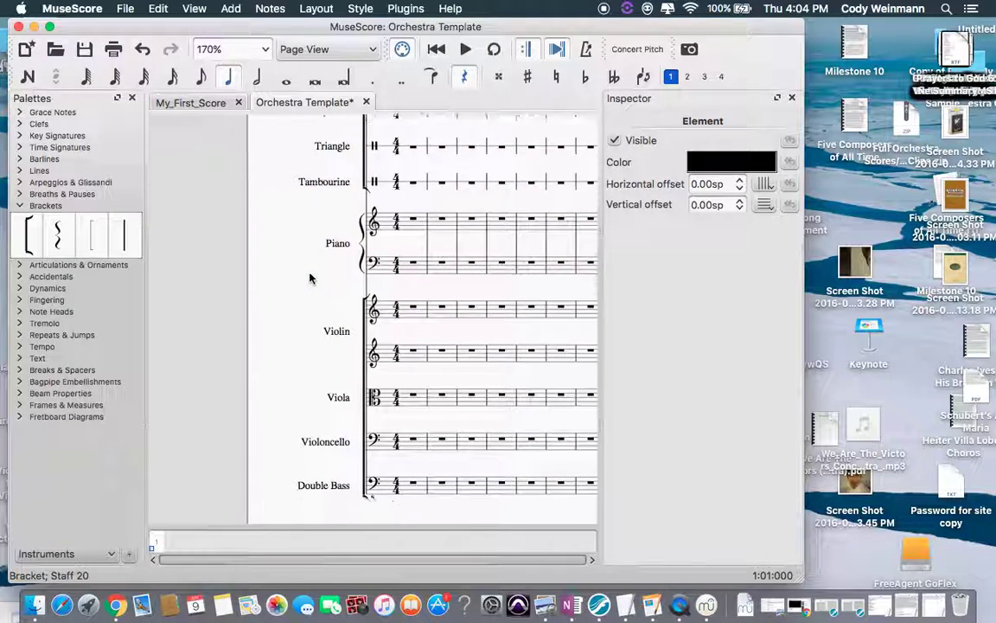
pyautogui.scroll(10, 310, 277)
pyautogui.hscroll(3, 309, 277)
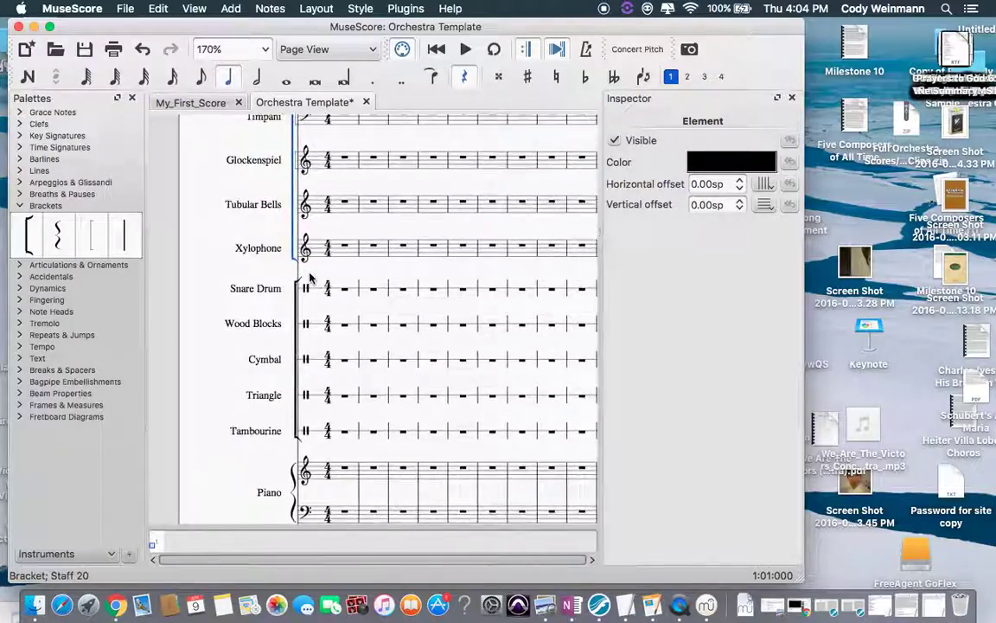
pyautogui.scroll(12, 309, 277)
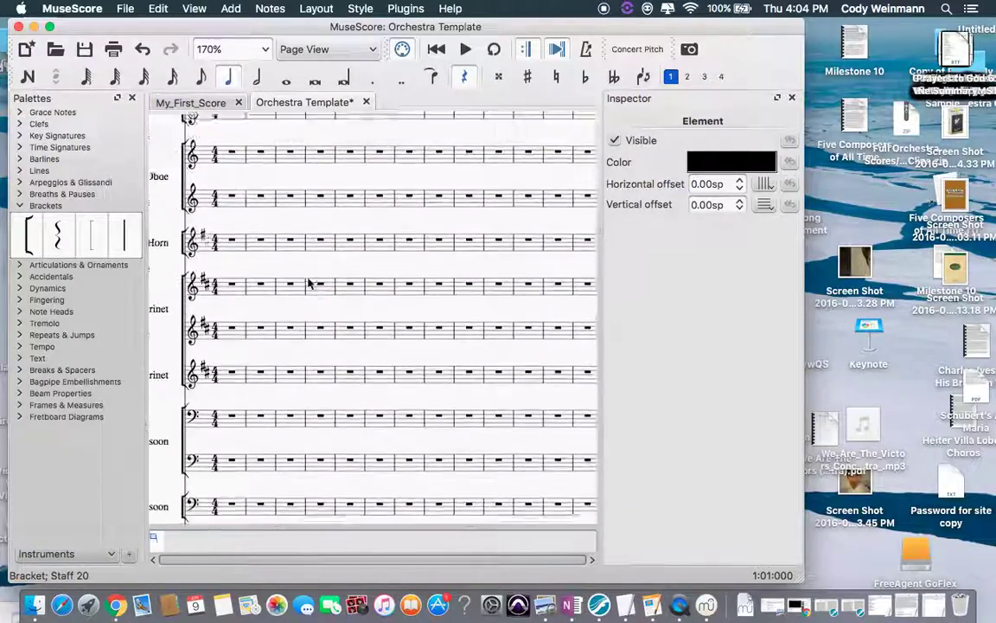
pyautogui.scroll(-20, 308, 283)
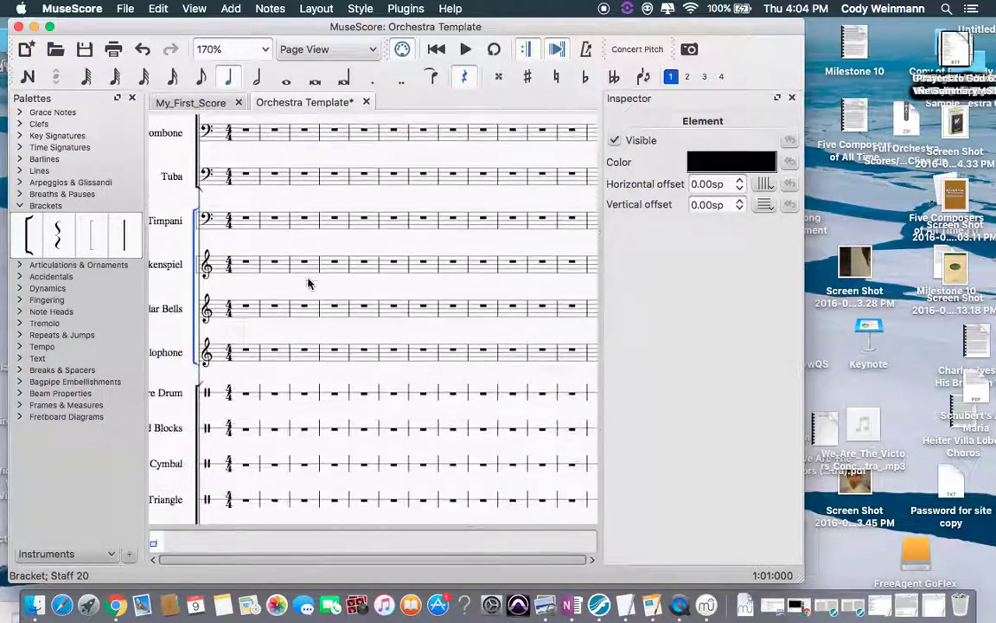
pyautogui.scroll(4, 308, 283)
pyautogui.scroll(4, 308, 283)
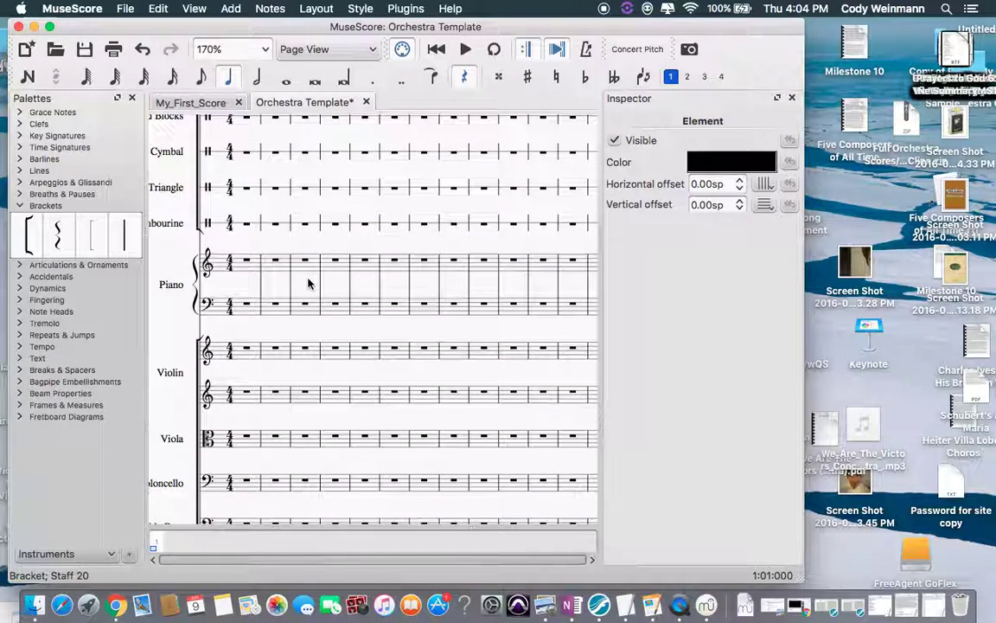
# - Save the score under the new name "Orchestra Template 2" in the Scores folder as a MuseScore file (*.mscz)
pyautogui.click(125, 9)
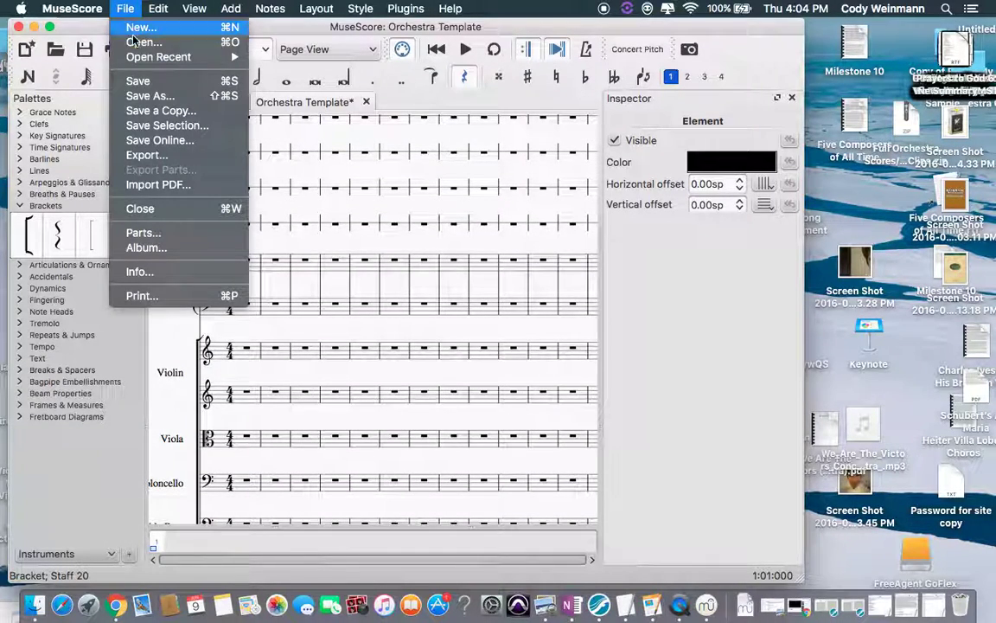
pyautogui.click(142, 96)
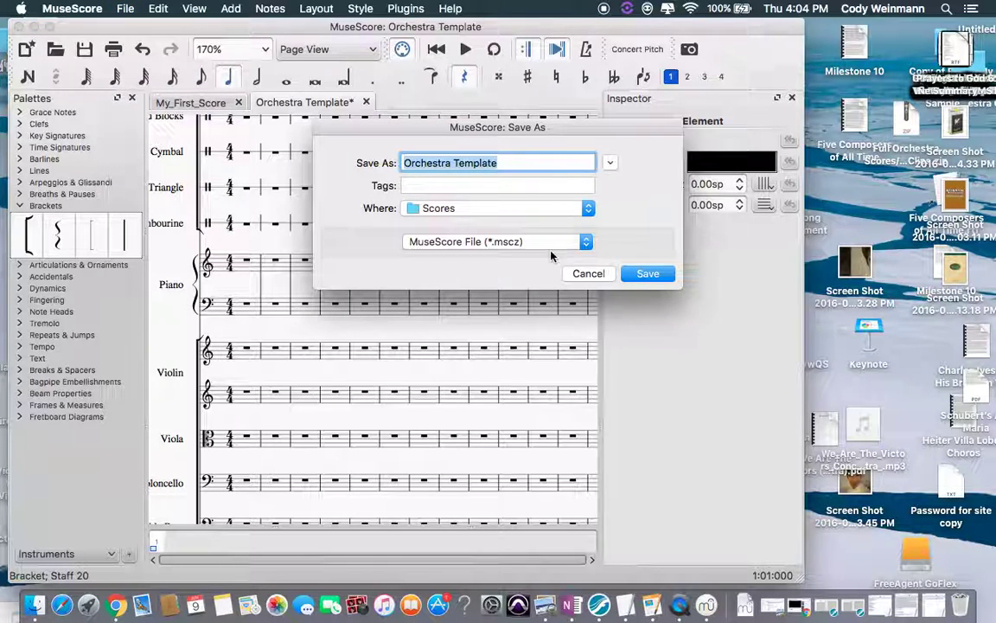
pyautogui.click(532, 161)
pyautogui.write('2')
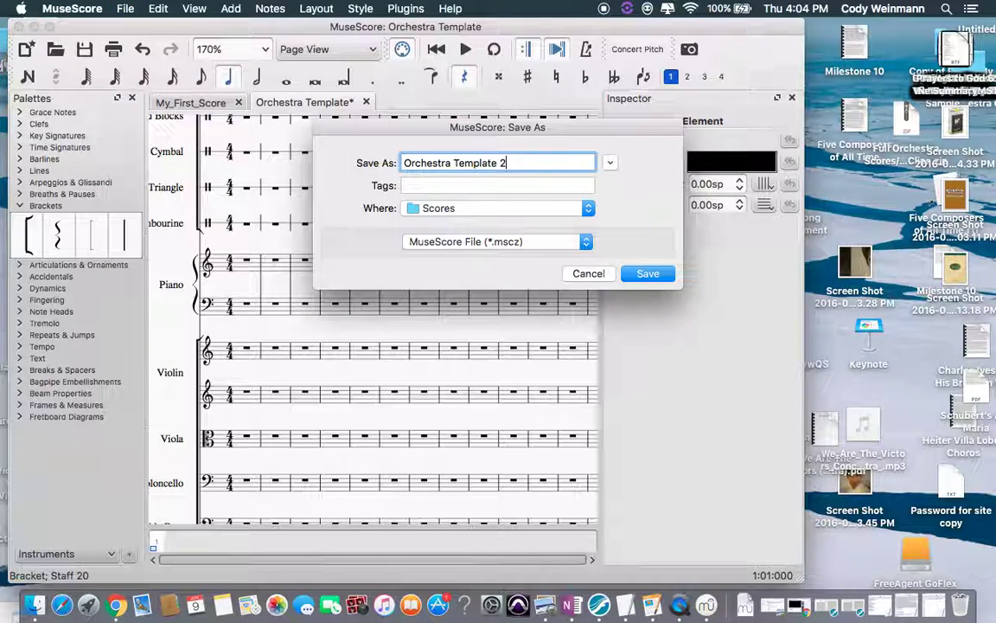
pyautogui.press('Return')
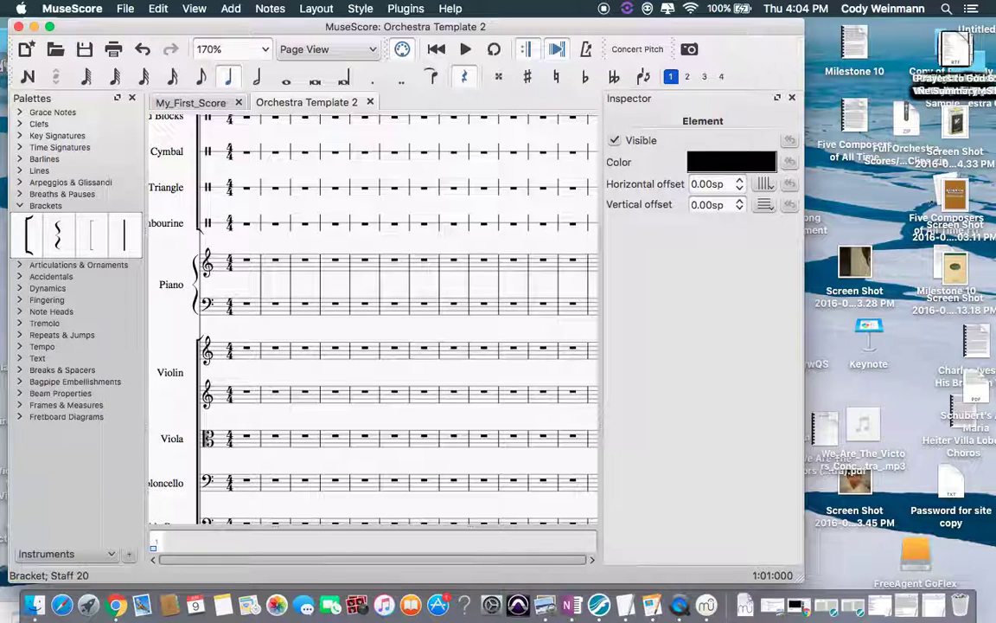
# - Examine the file formats available for exporting the score, and leave the export without saving
pyautogui.click(125, 10)
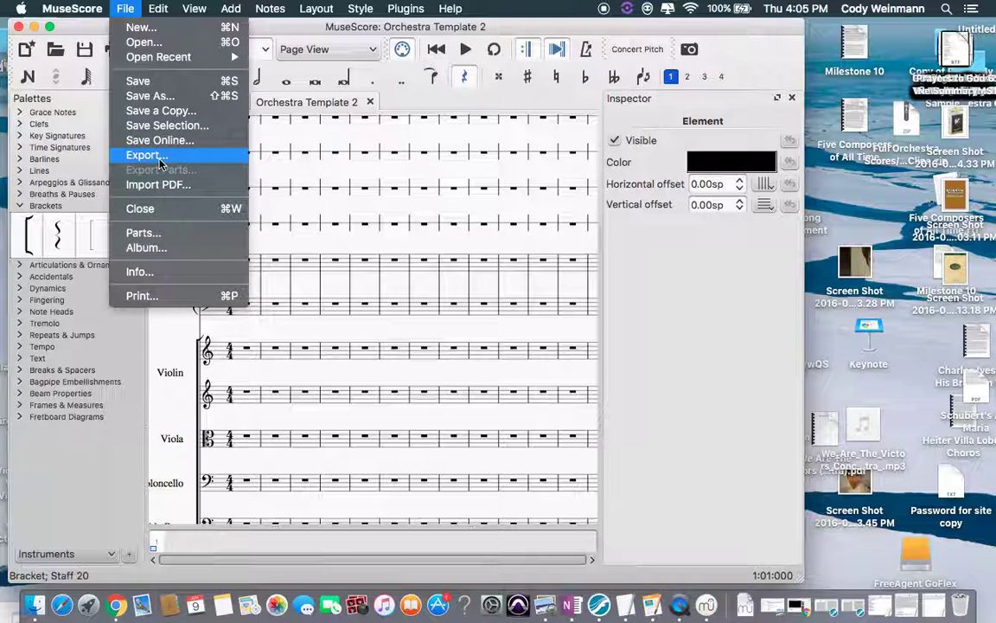
pyautogui.click(145, 156)
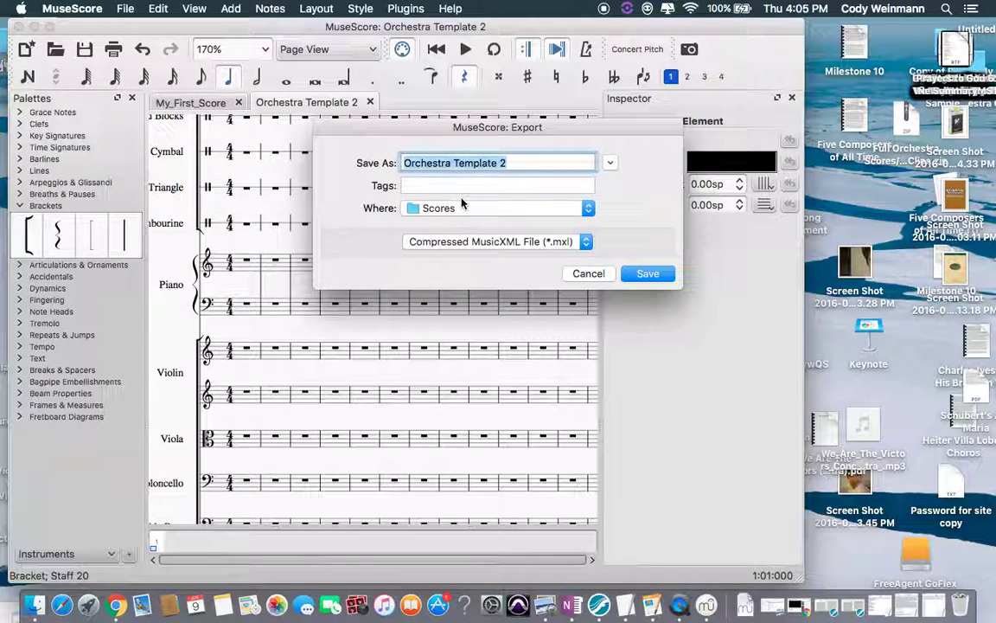
pyautogui.click(462, 242)
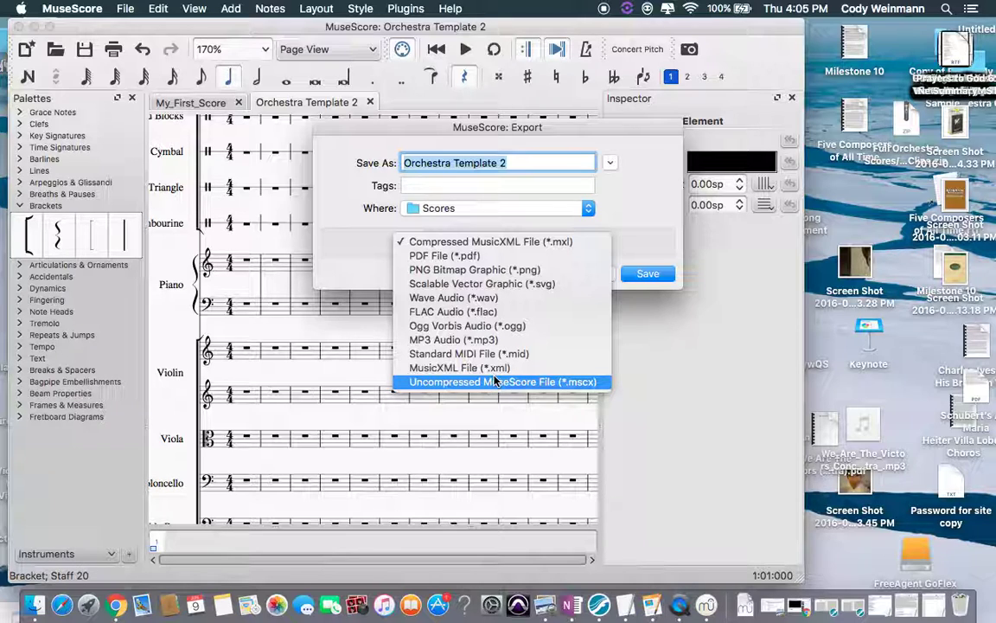
pyautogui.click(588, 201)
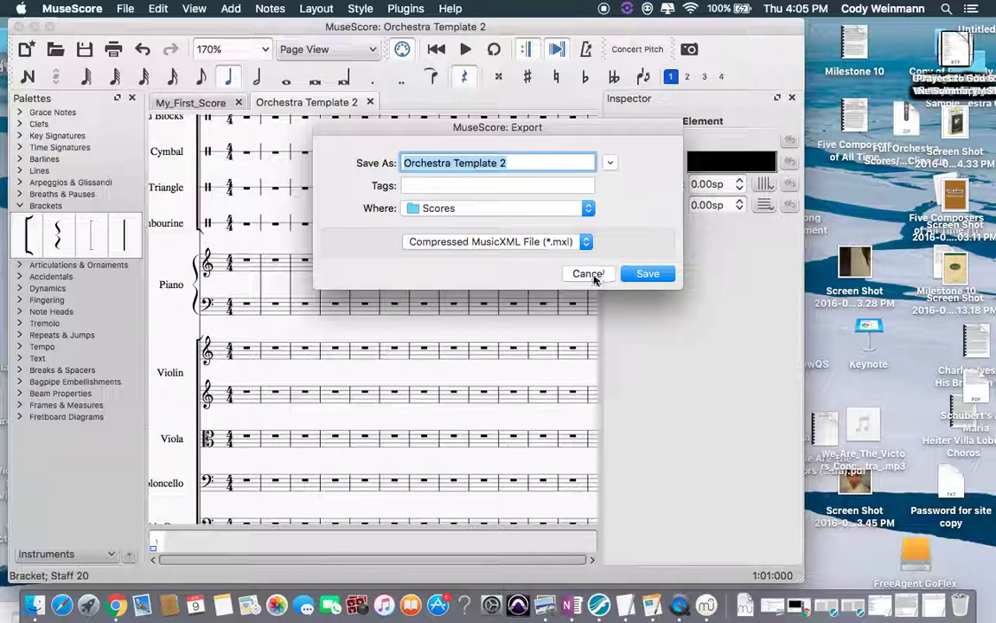
pyautogui.click(588, 273)
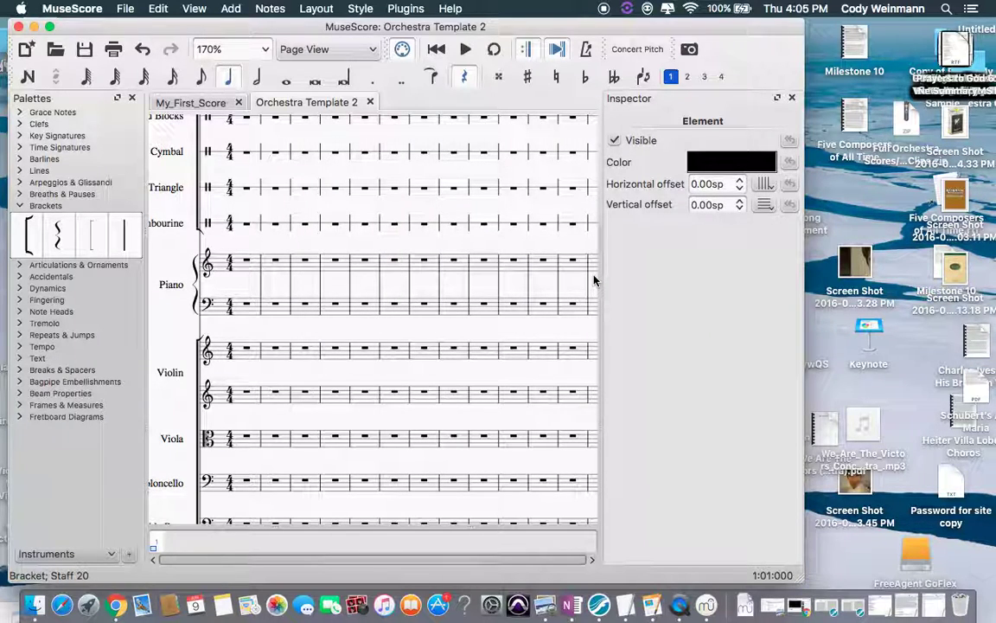